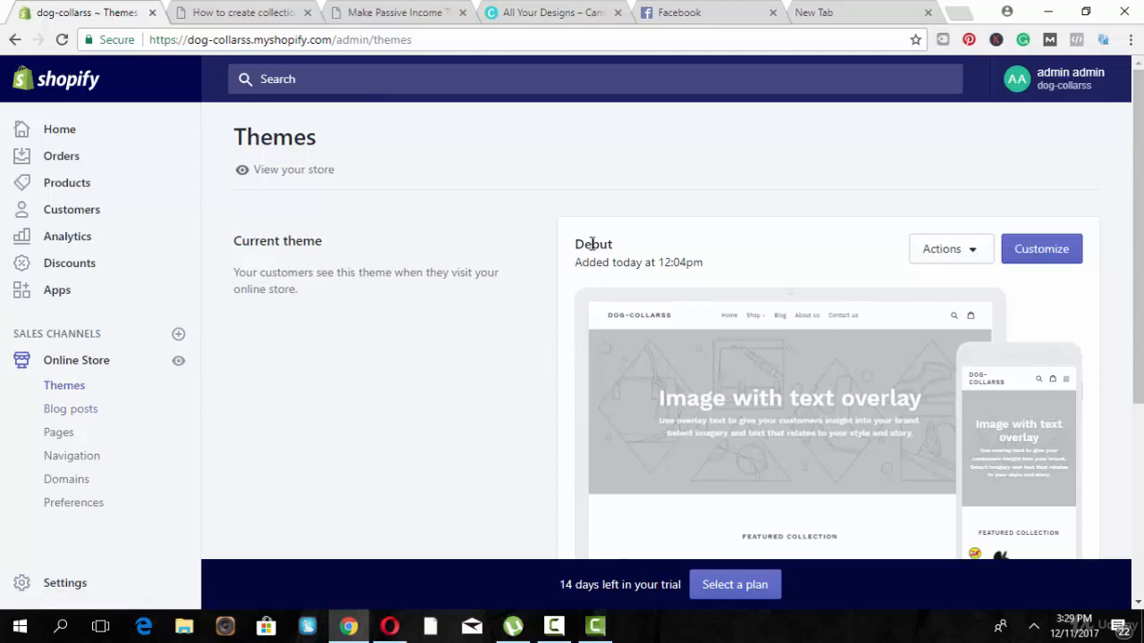
- Browse Shopify's free themes and add the Supply theme in its Light style to the store
scroll(746, 402, "down", 3)
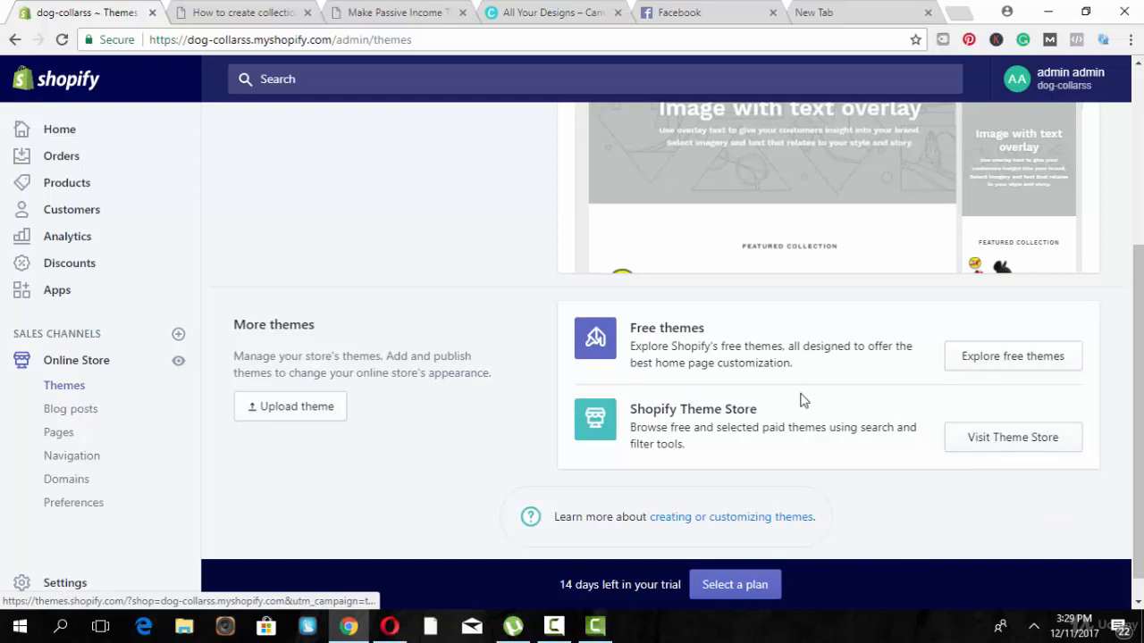
left_click(970, 361)
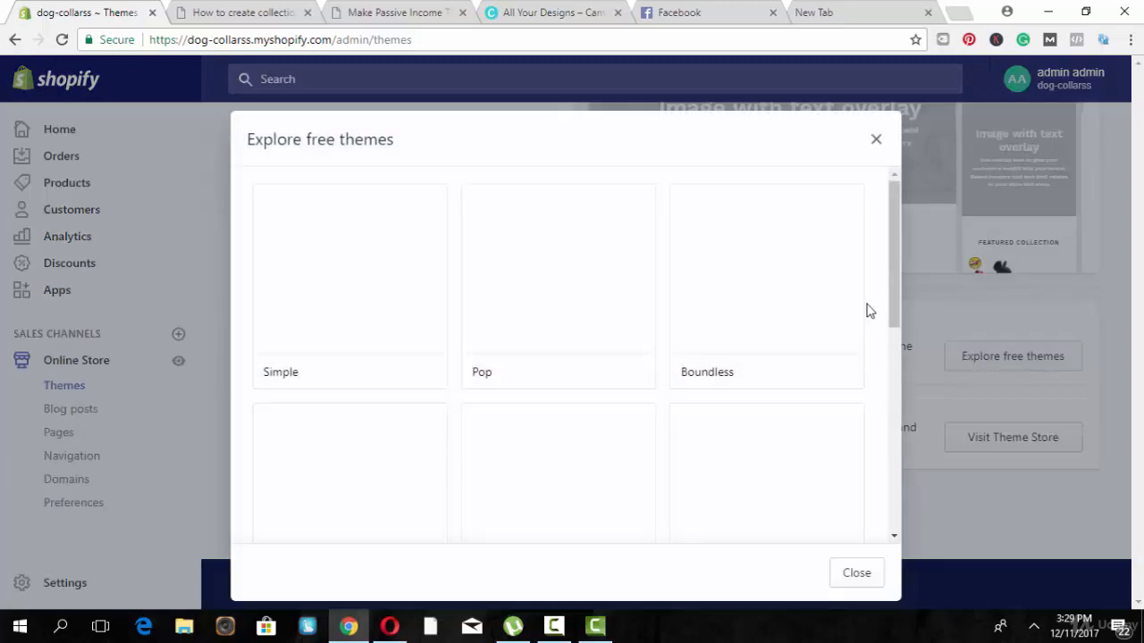
left_click_drag(888, 286, 888, 488)
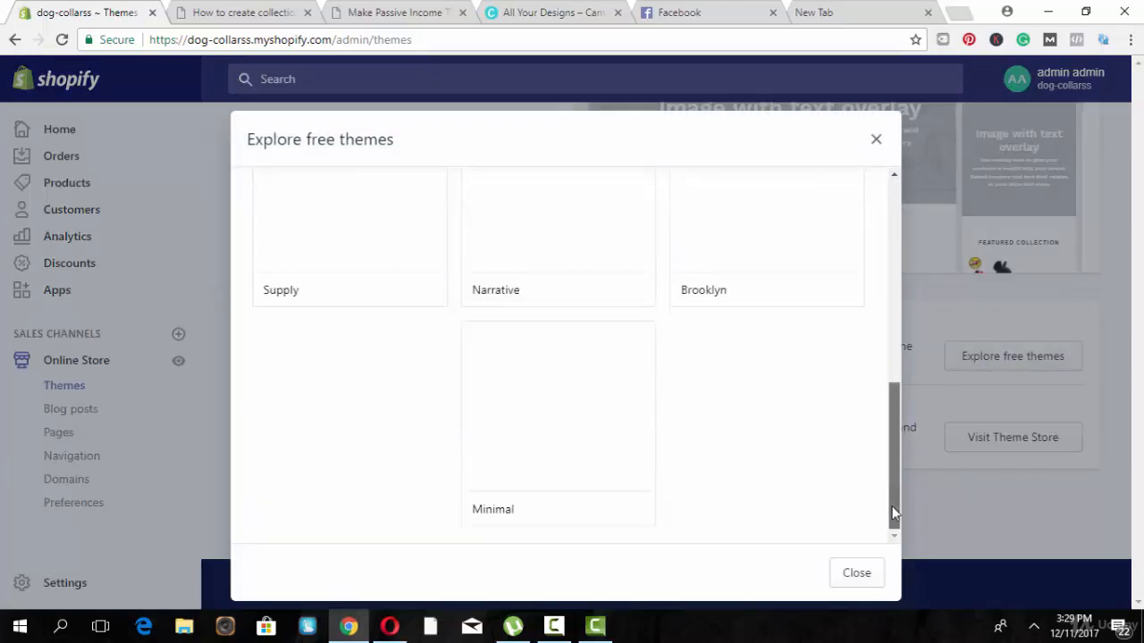
left_click_drag(892, 506, 890, 462)
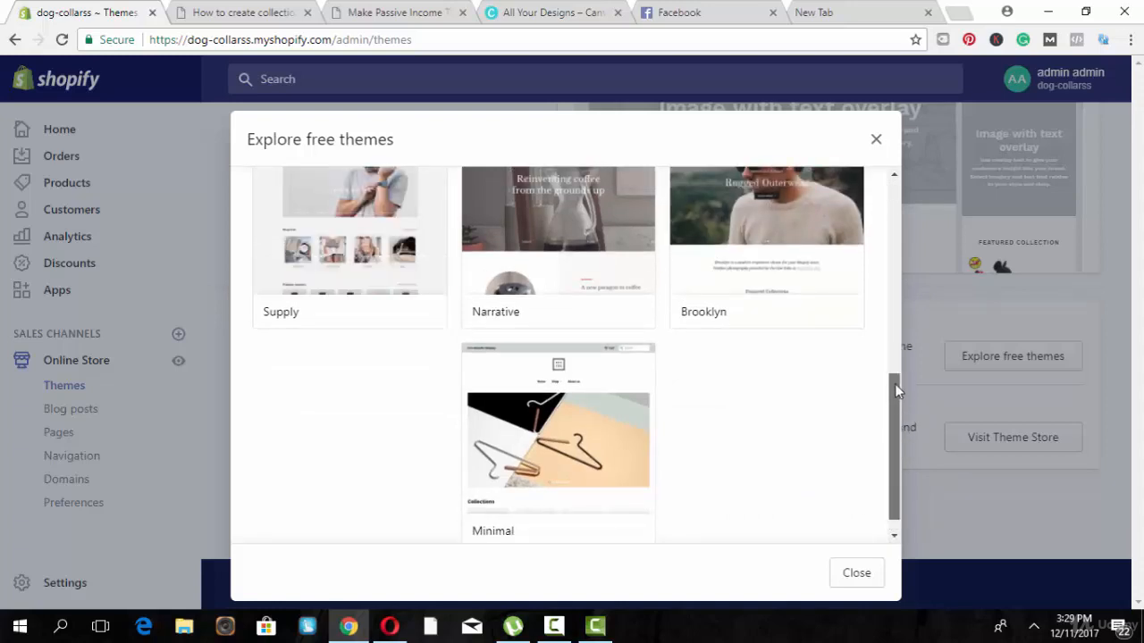
left_click_drag(898, 390, 905, 302)
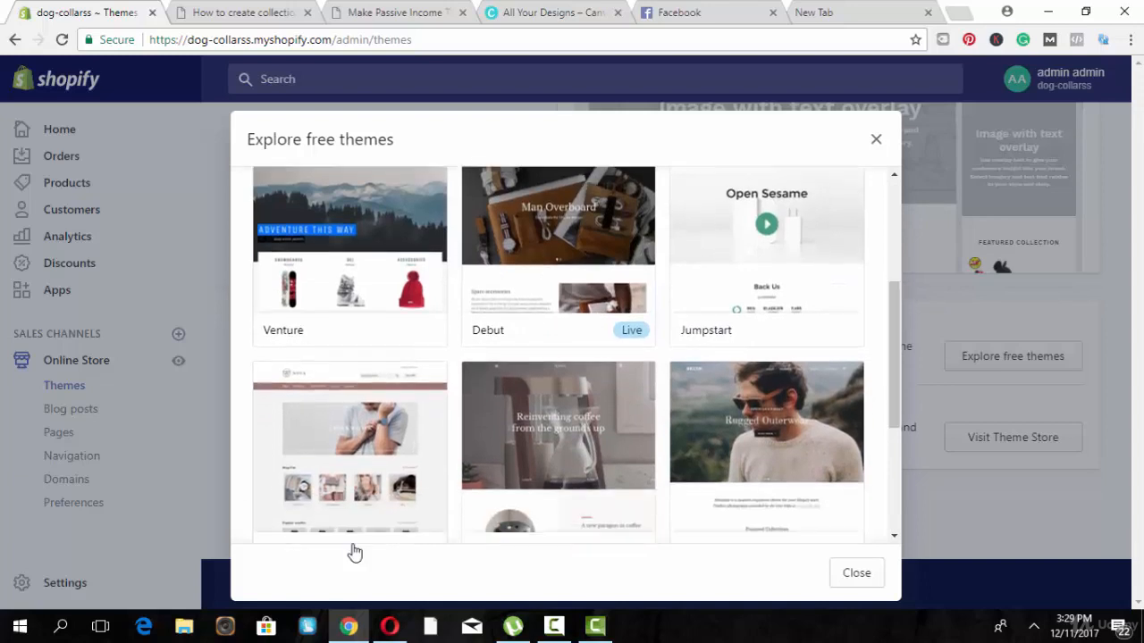
left_click(336, 478)
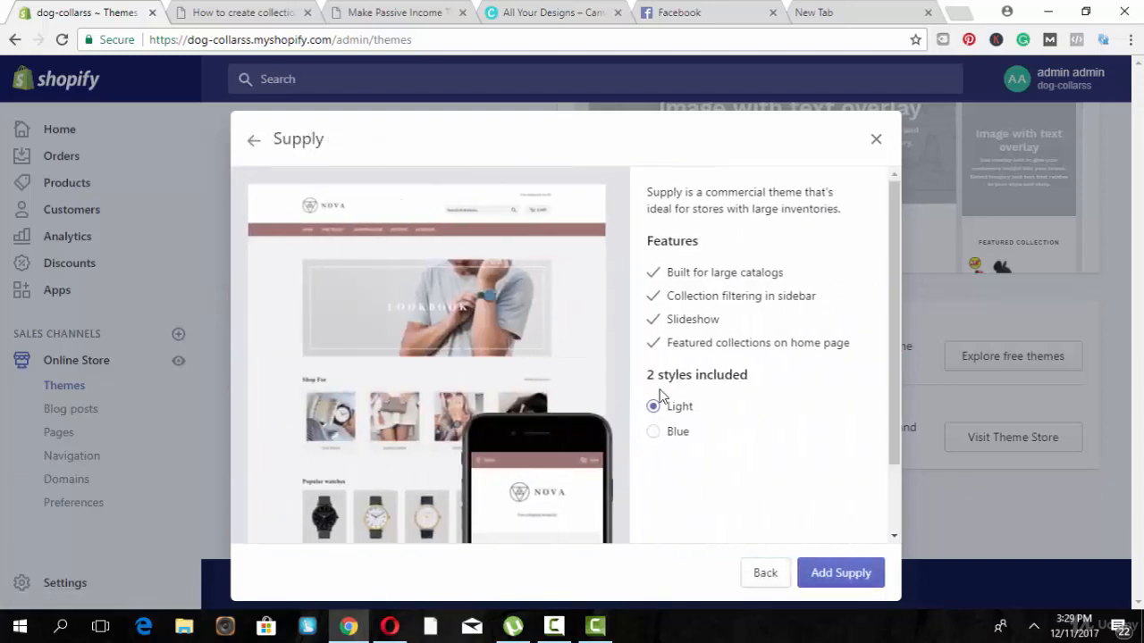
left_click(813, 574)
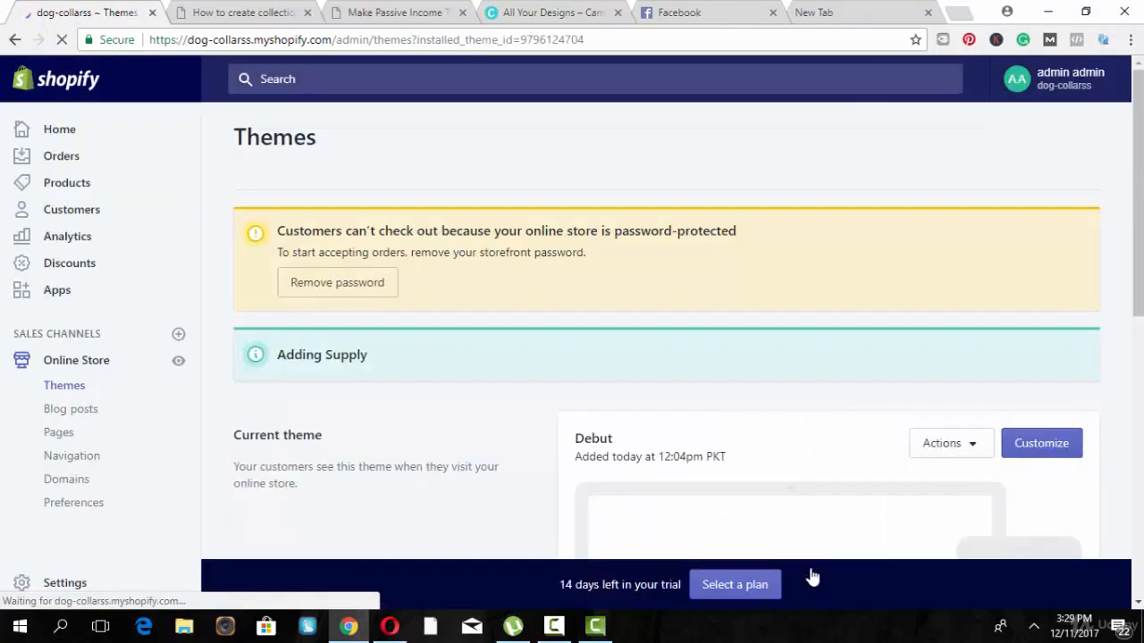
- Publish the newly added Supply theme as the store's current theme
scroll(1124, 373, "down", 5)
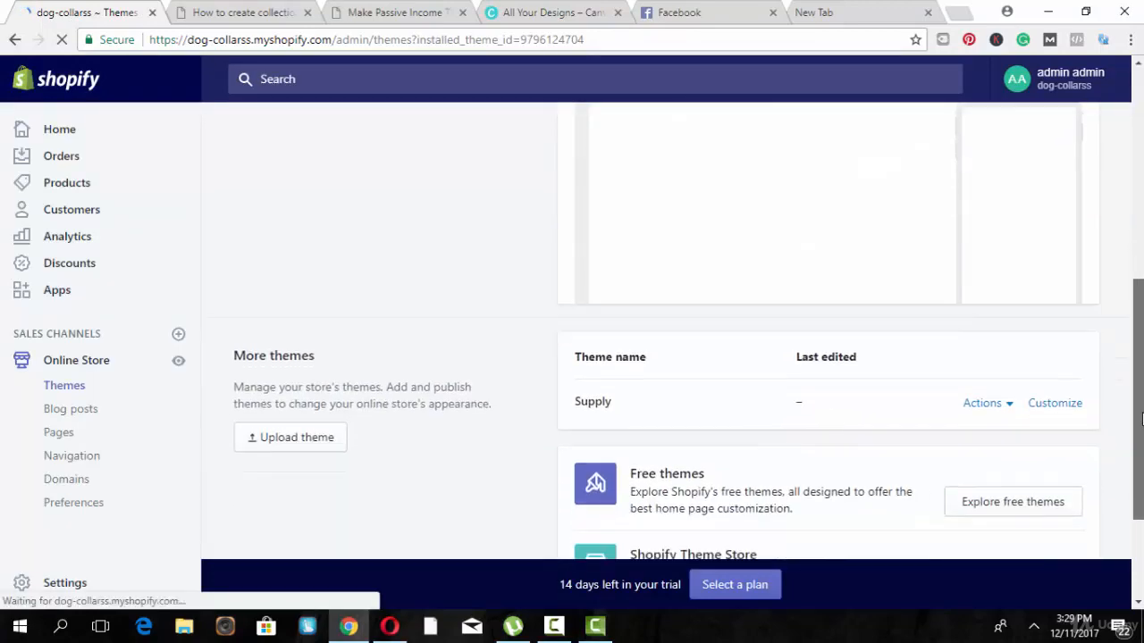
scroll(971, 452, "down", 5)
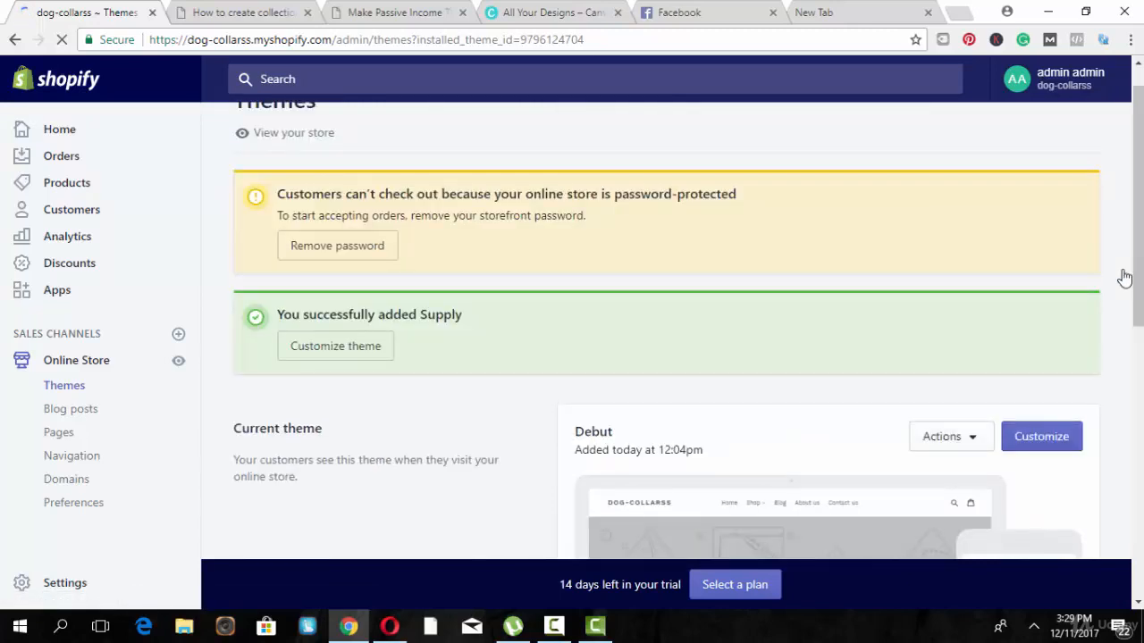
left_click_drag(1124, 276, 1133, 442)
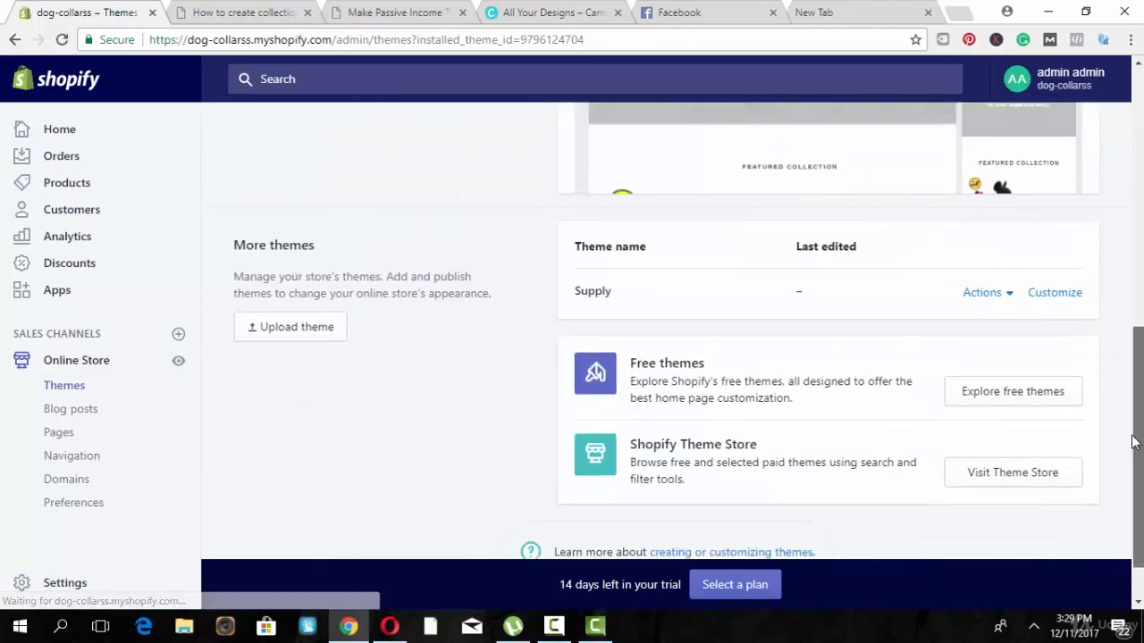
left_click(982, 293)
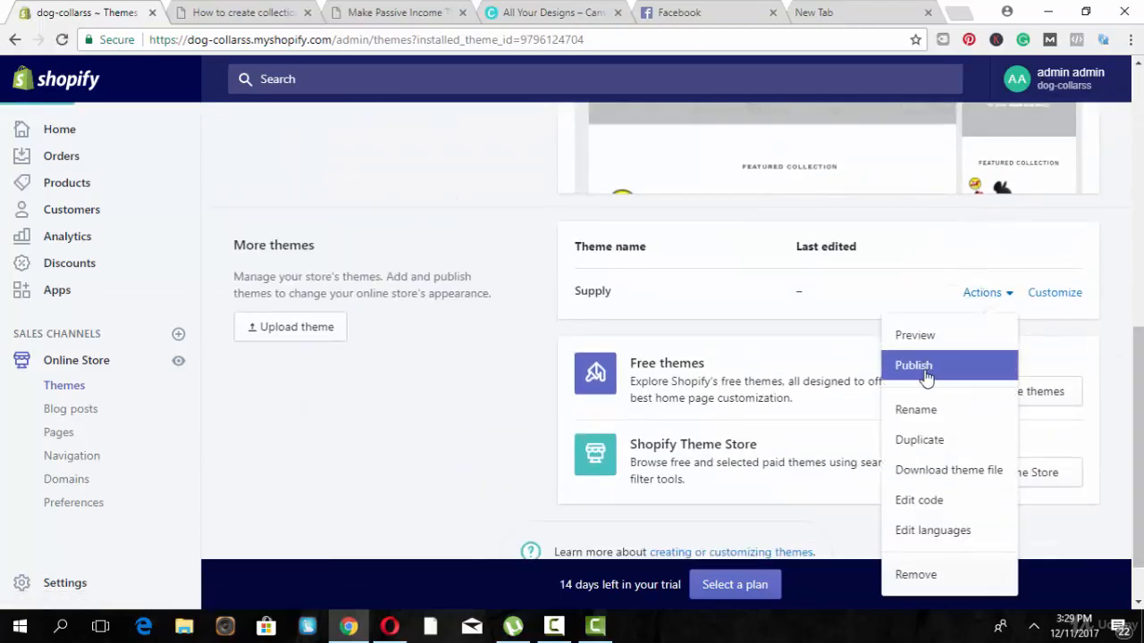
left_click(913, 365)
left_click(782, 428)
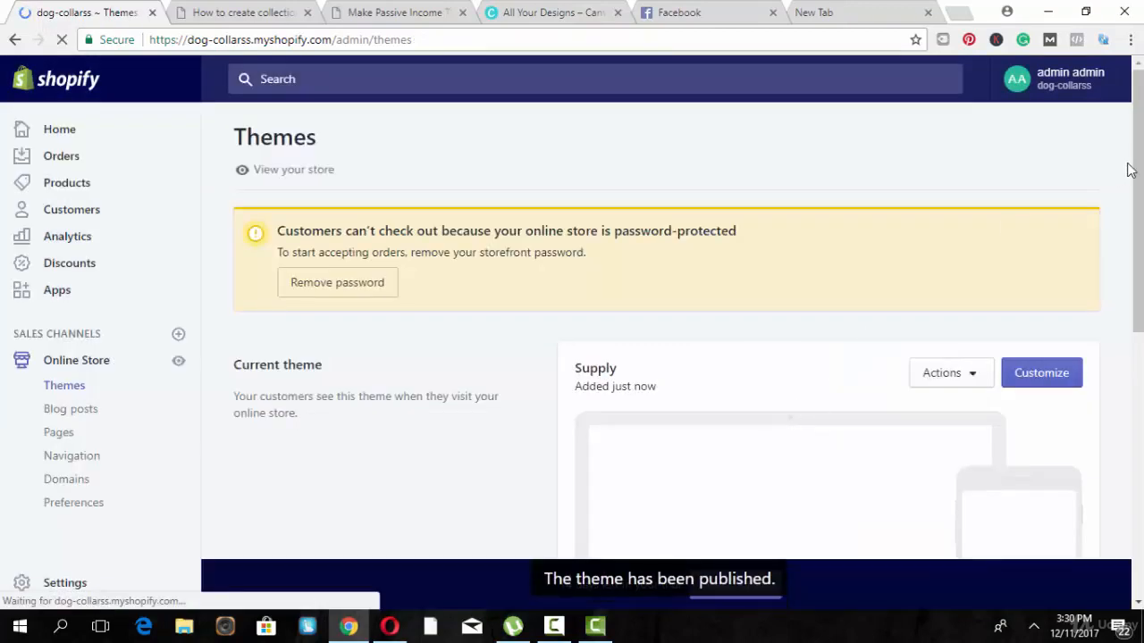
- Open the Supply theme for customization and examine its home page preview with the settings sidebar collapsed
scroll(1034, 379, "down", 2)
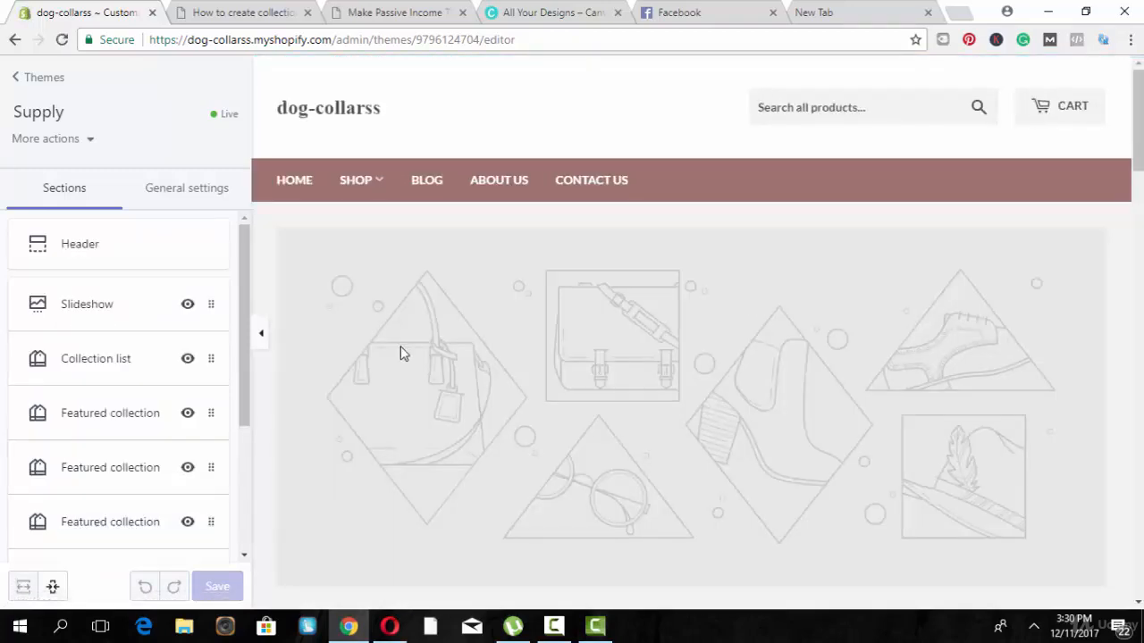
left_click(262, 340)
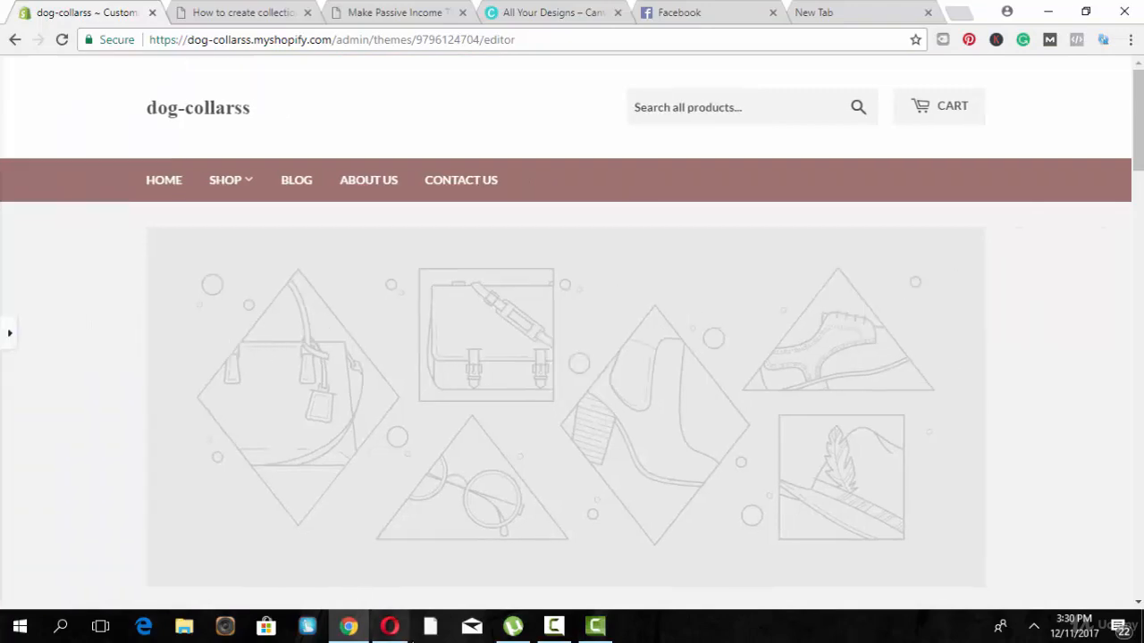
scroll(990, 441, "down", 5)
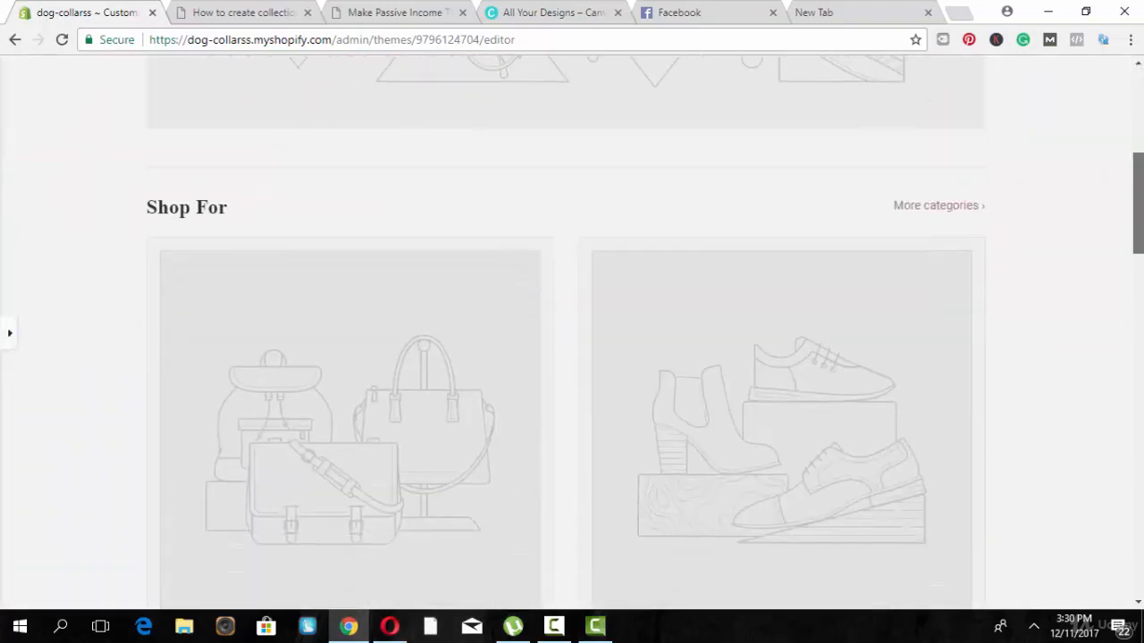
scroll(707, 178, "up", 5)
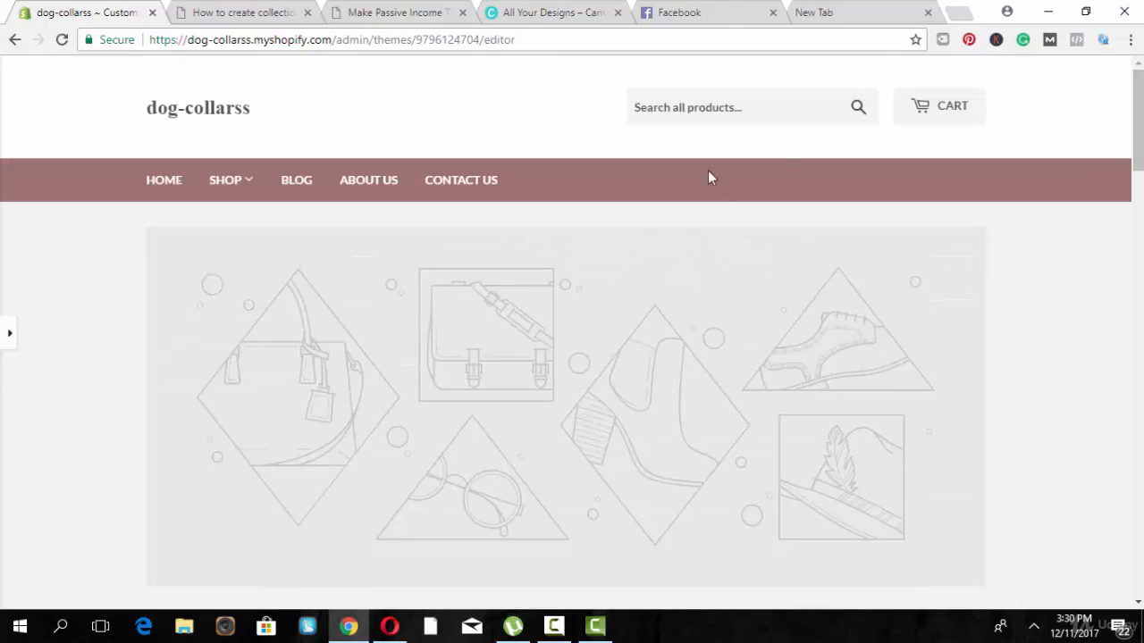
- Switch to Canva, create a new Twitter Header design, look through the other design types and open the new header
left_click(564, 7)
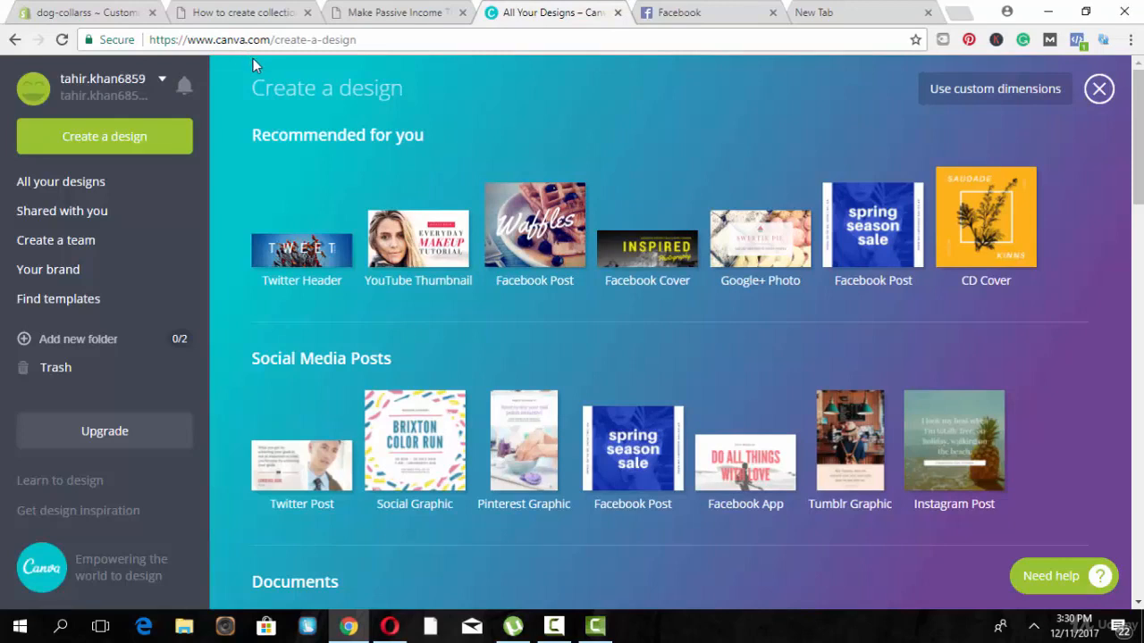
left_click(278, 292)
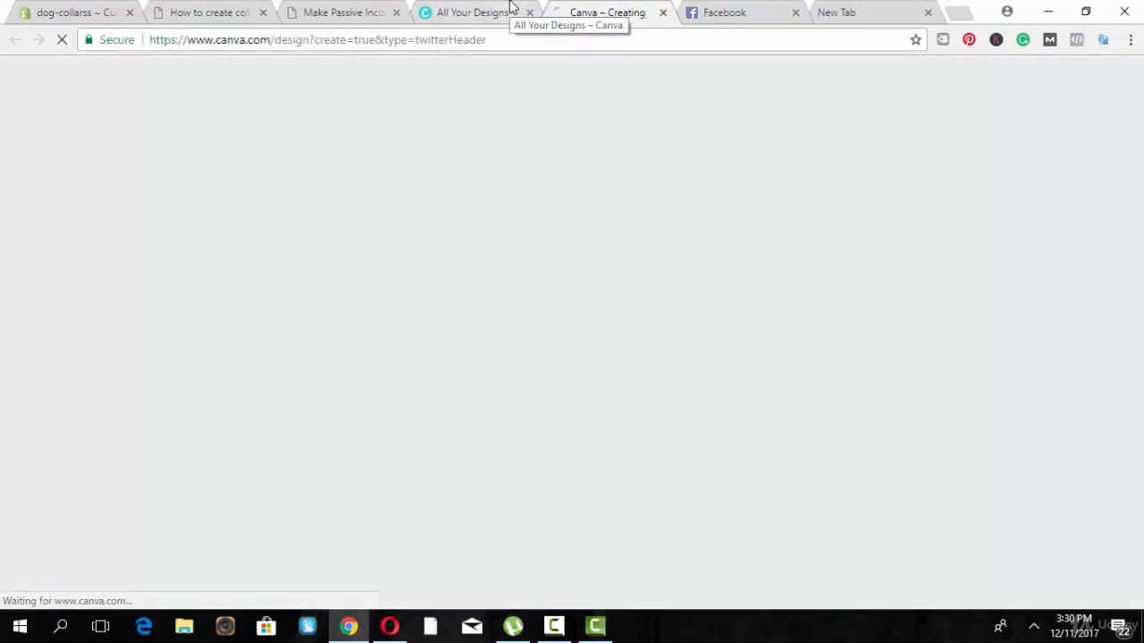
left_click(511, 9)
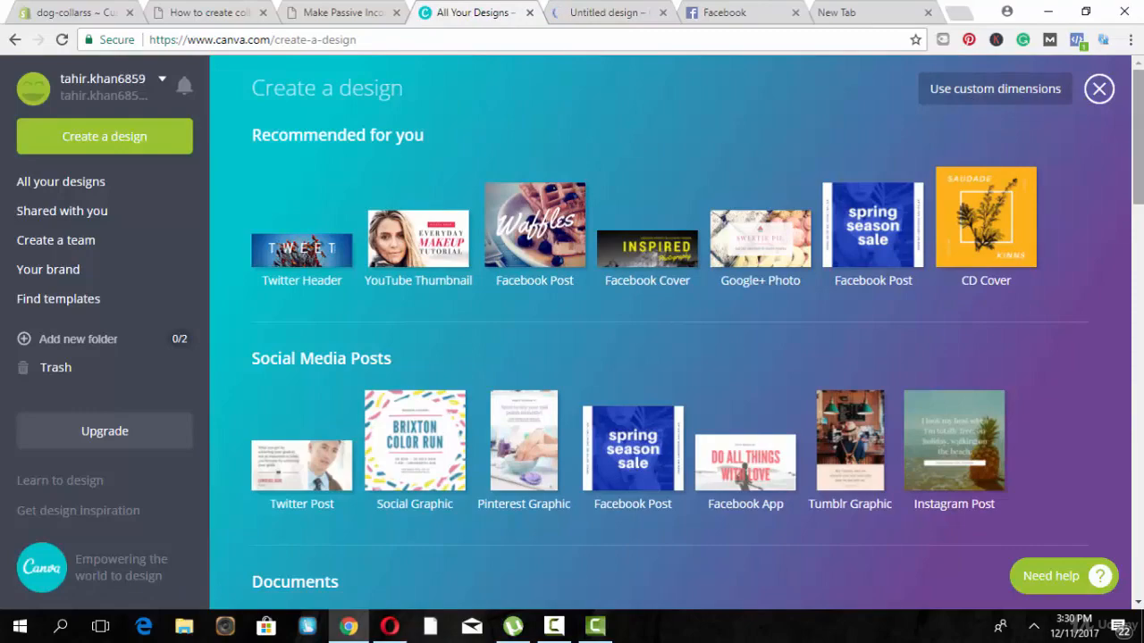
scroll(1023, 105, "down", 10)
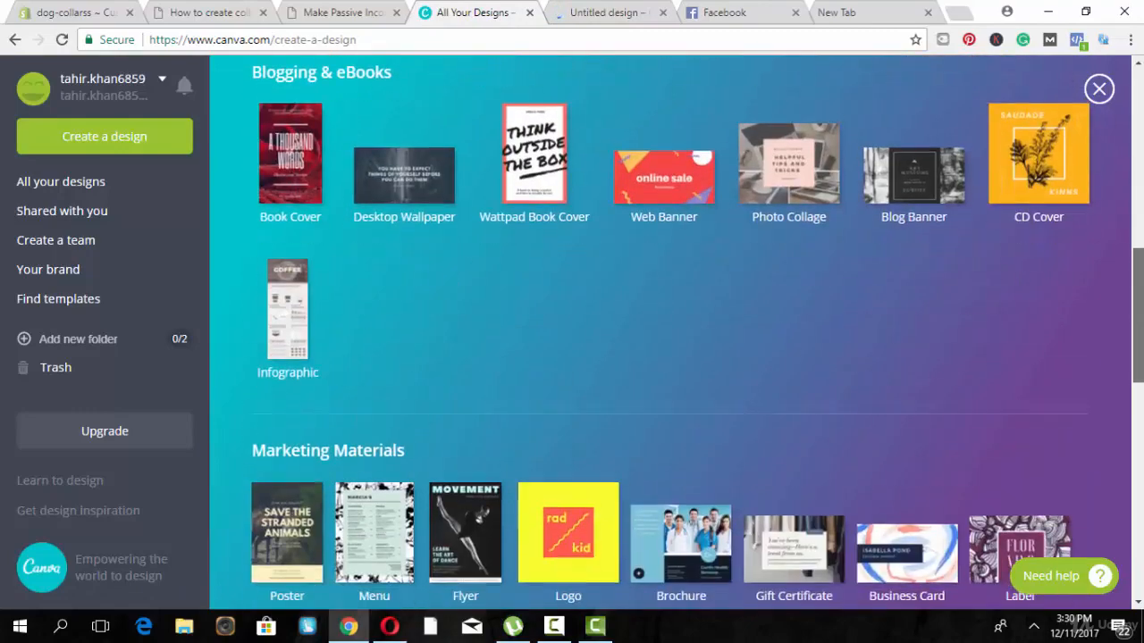
left_click_drag(1139, 297, 1139, 108)
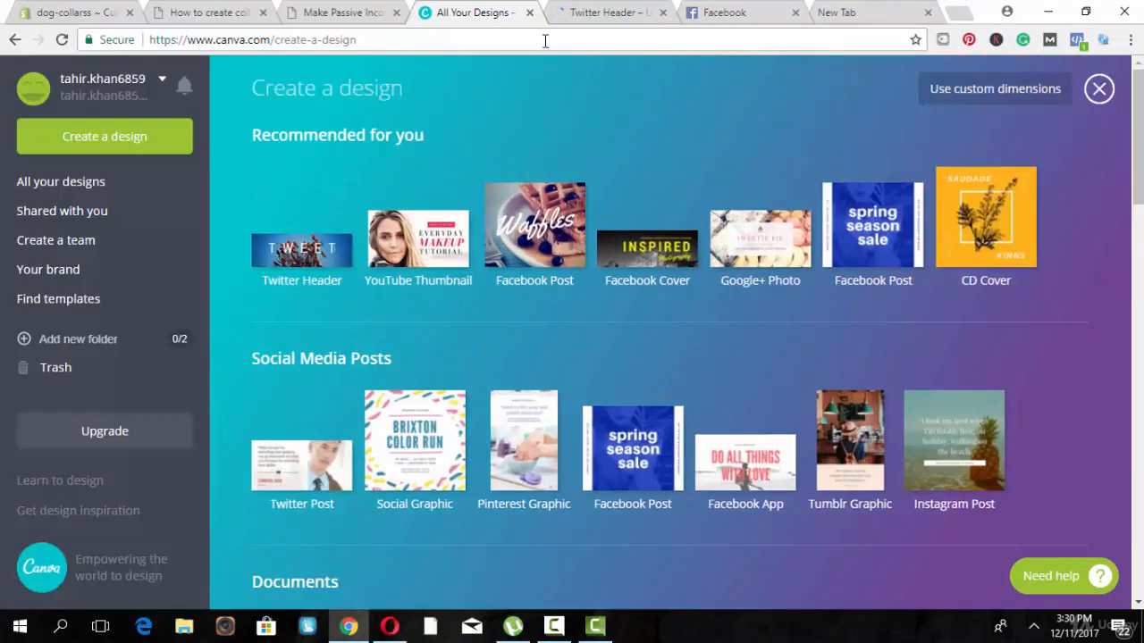
left_click(616, 12)
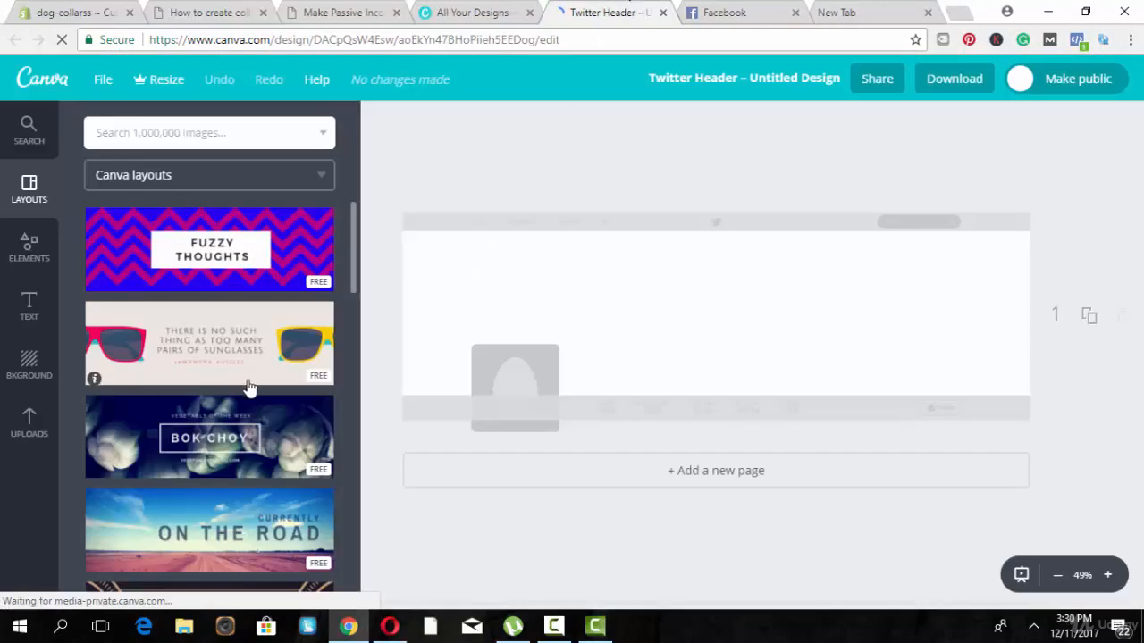
- Browse the free Canva layouts and apply the "There is no such thing as too many pairs of sunglasses" layout to the header
left_click_drag(357, 226, 353, 230)
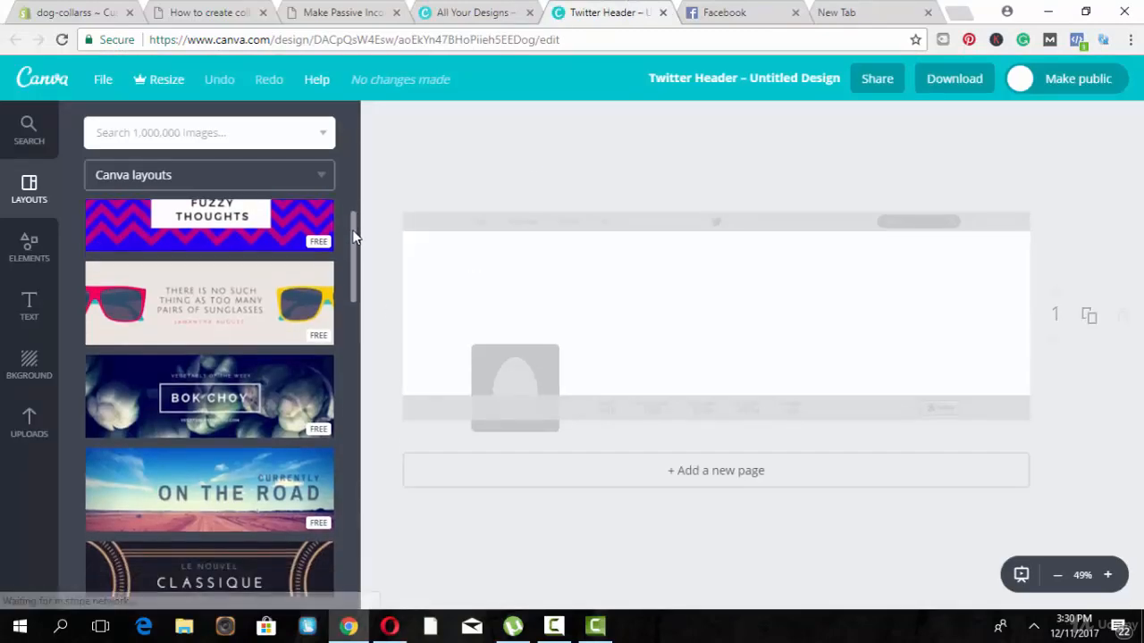
scroll(356, 259, "down", 4)
scroll(360, 268, "up", 4)
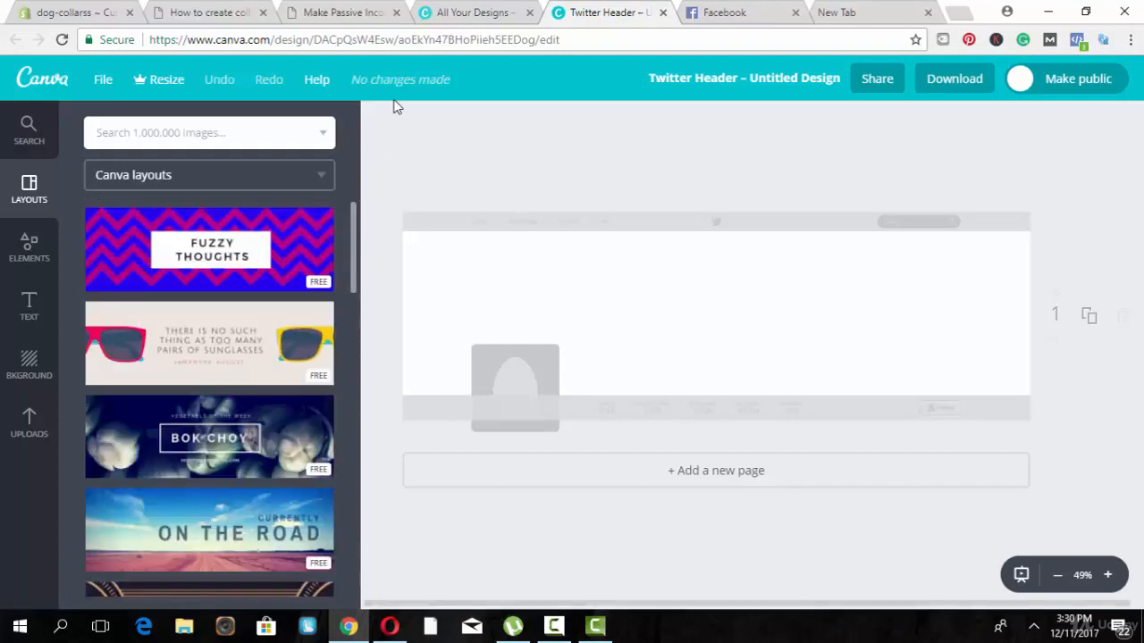
left_click(217, 354)
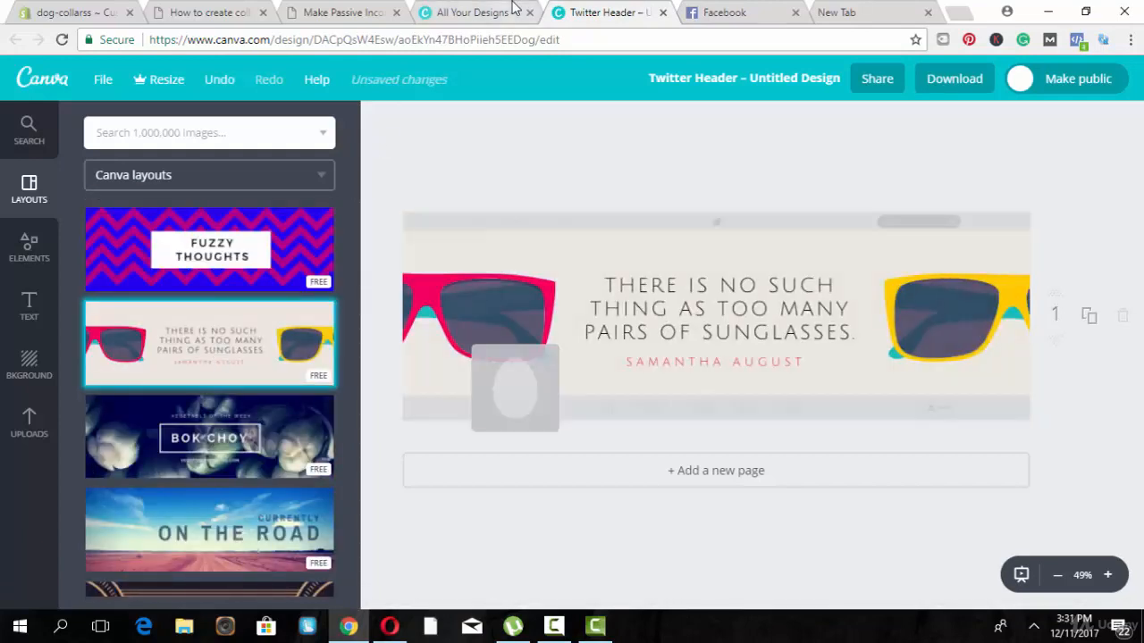
- Switch to the Shopify theme preview, view the Dog Homes collection in the shop, and return to the Twitter header in Canva
left_click(119, 9)
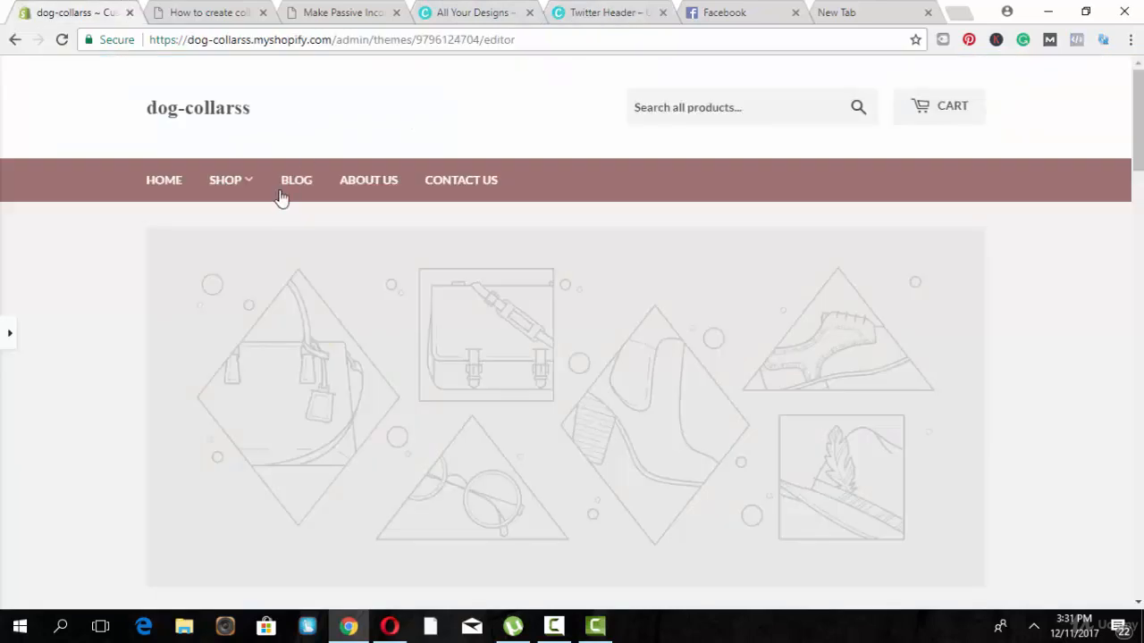
mouse_move(240, 192)
left_click(247, 233)
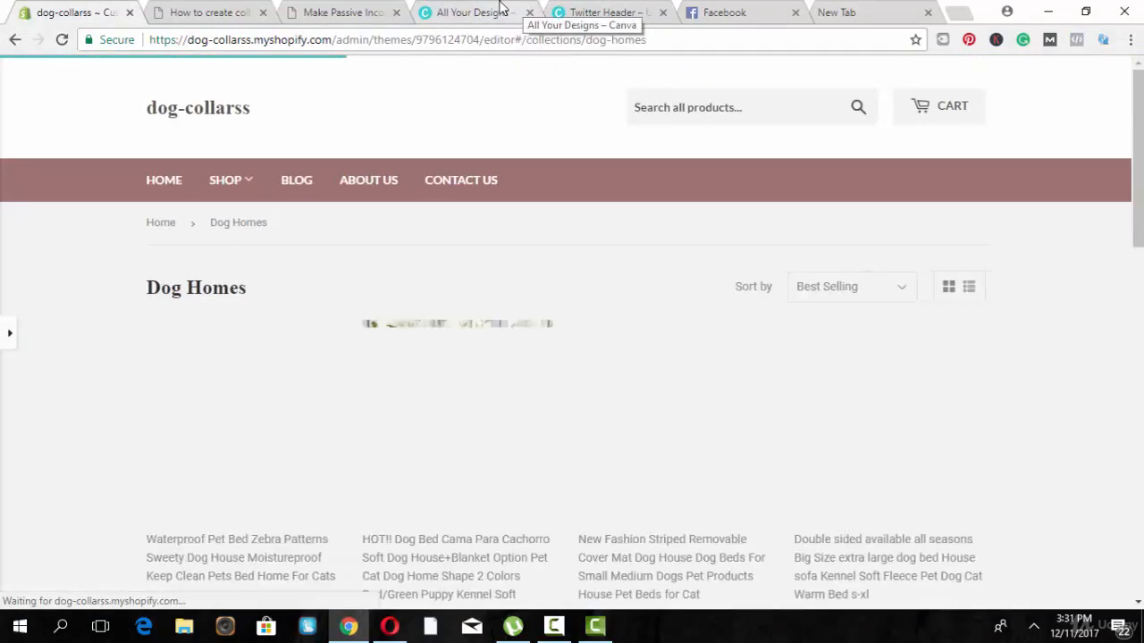
left_click(502, 8)
left_click(623, 7)
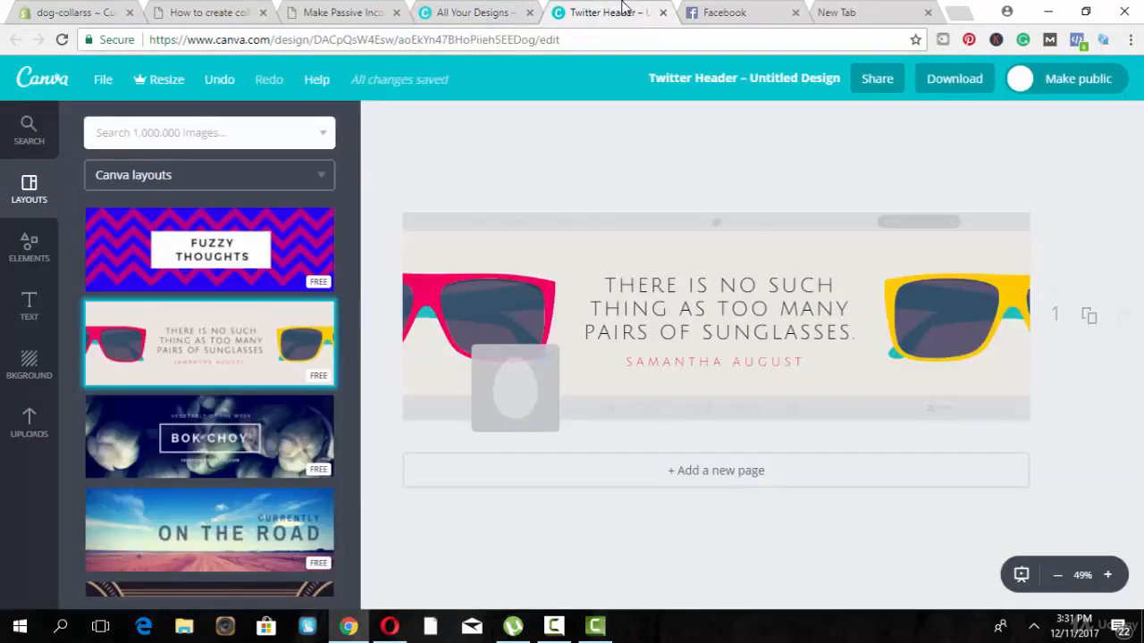
- Delete the pink and the yellow sunglasses graphics from the header design
left_click(475, 286)
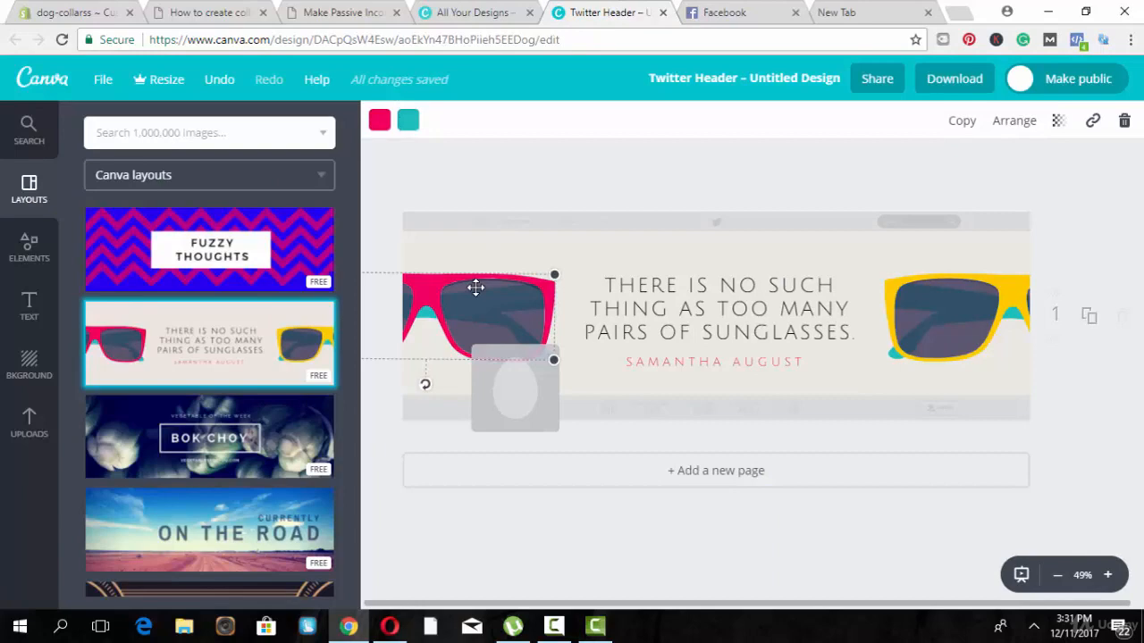
key("Delete")
left_click(960, 291)
key("Delete")
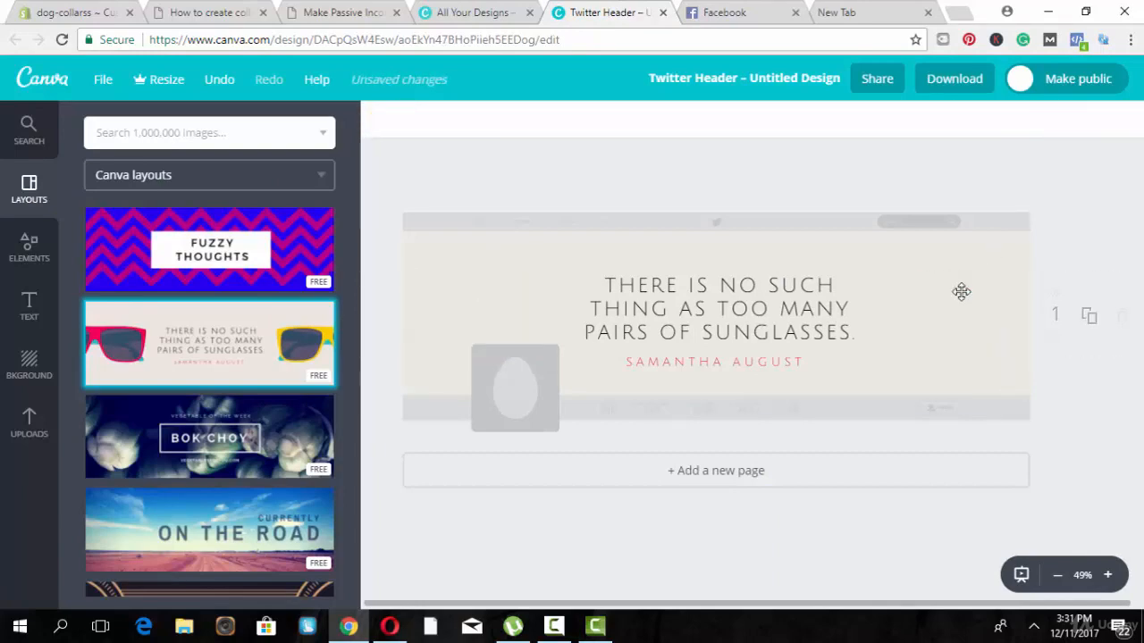
- Place the uploaded husky puppy toy image over the header's left end, enlarge it slightly and adjust its position
left_click(12, 434)
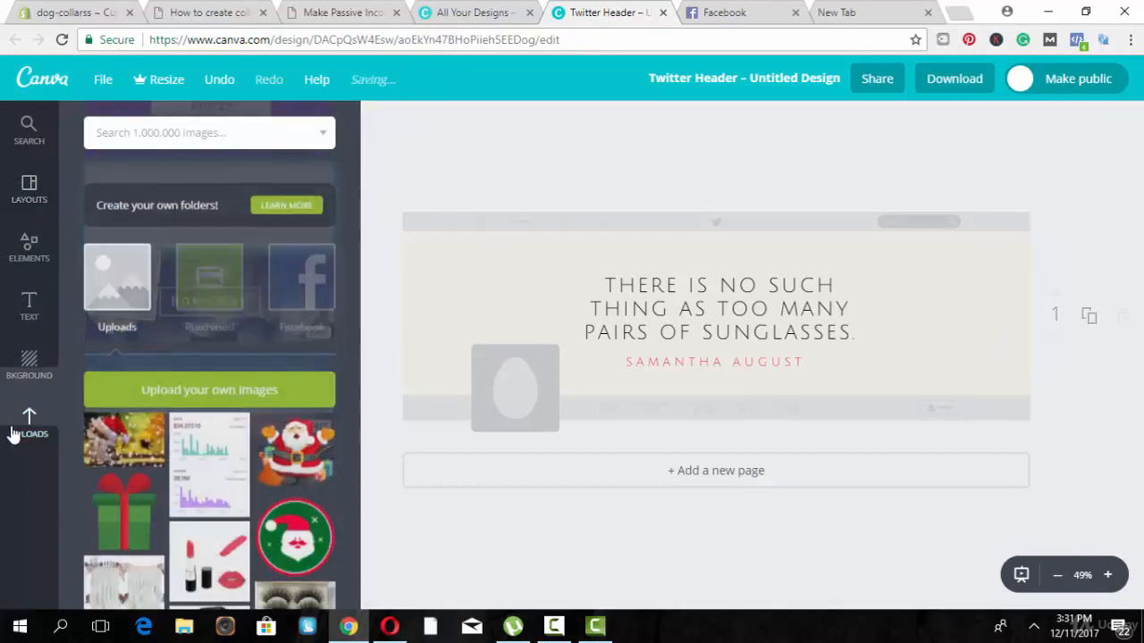
scroll(358, 197, "down", 2)
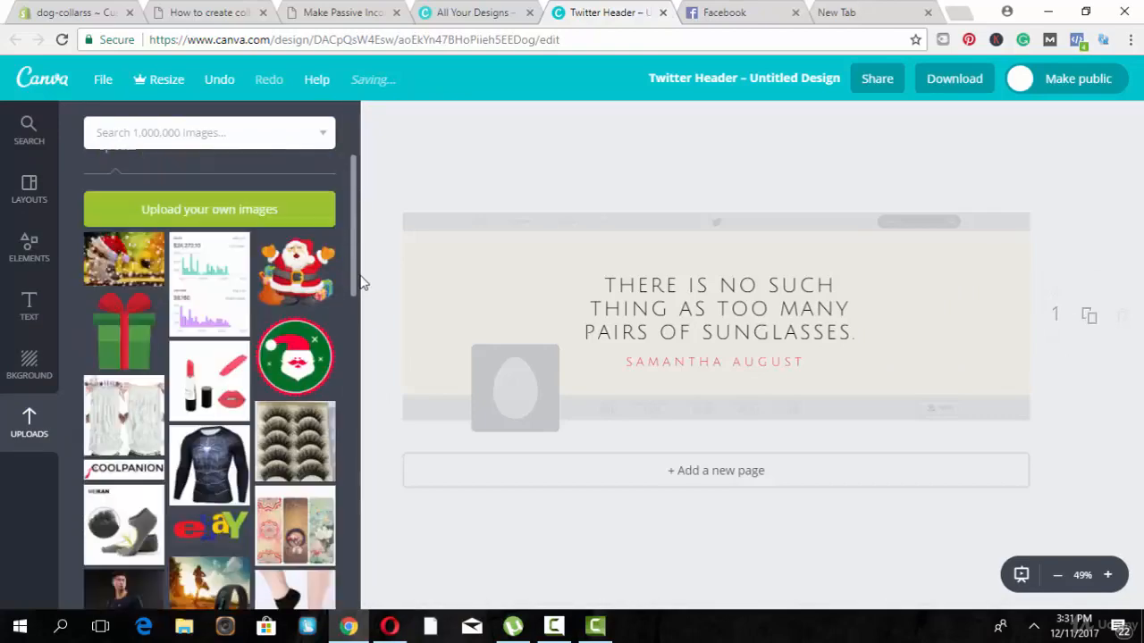
scroll(361, 293, "down", 2)
scroll(357, 300, "down", 2)
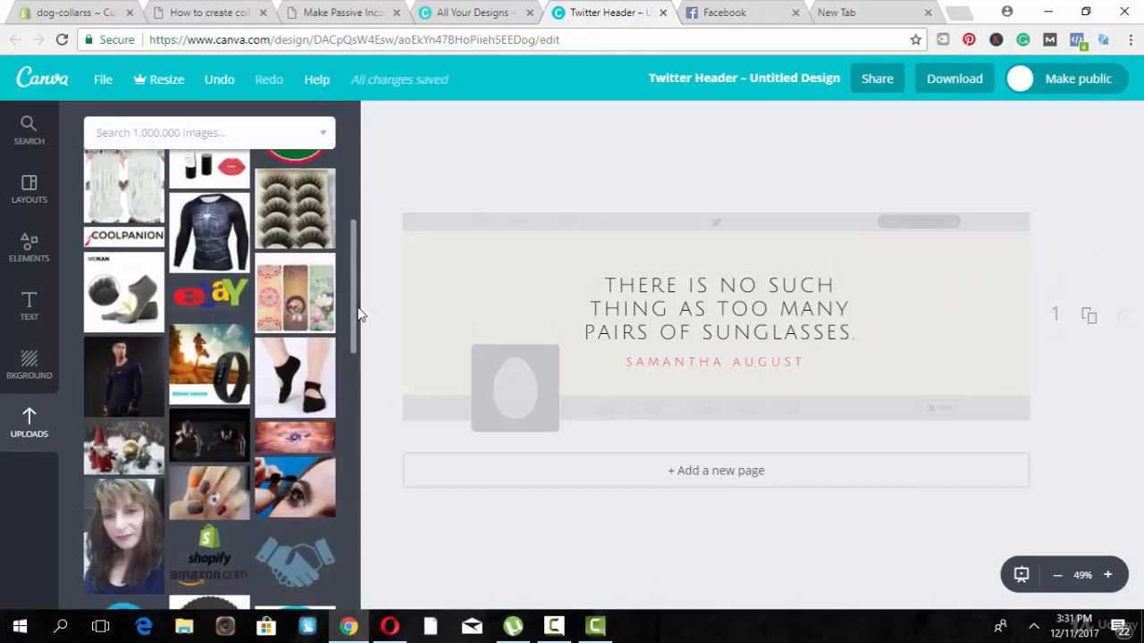
scroll(351, 348, "down", 1)
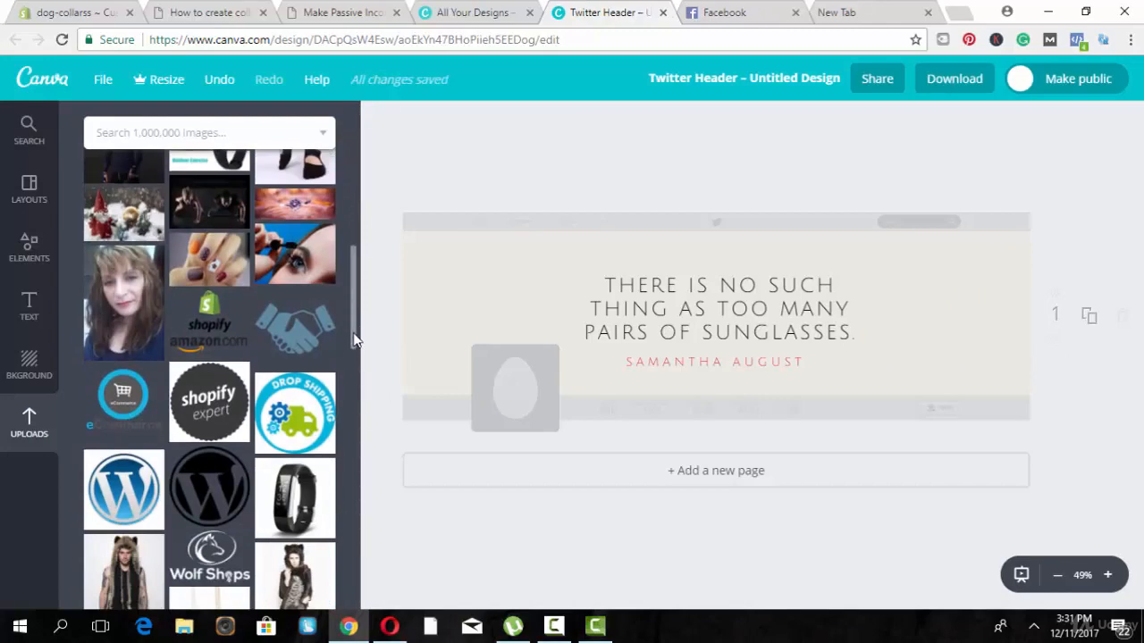
scroll(356, 357, "down", 3)
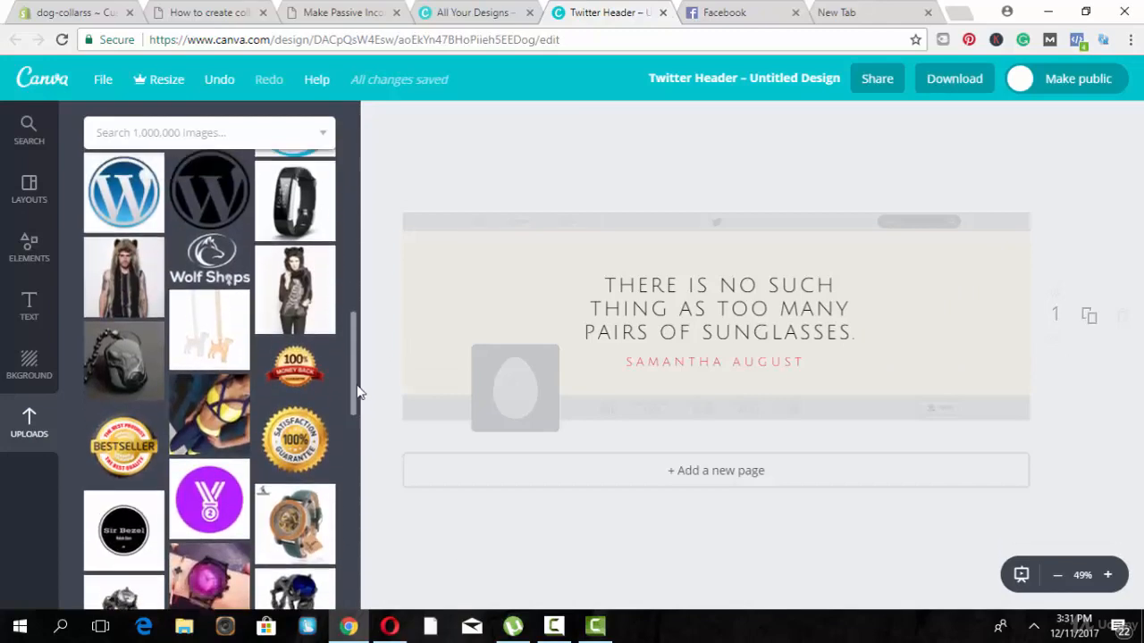
scroll(357, 390, "up", 2)
scroll(363, 358, "down", 7)
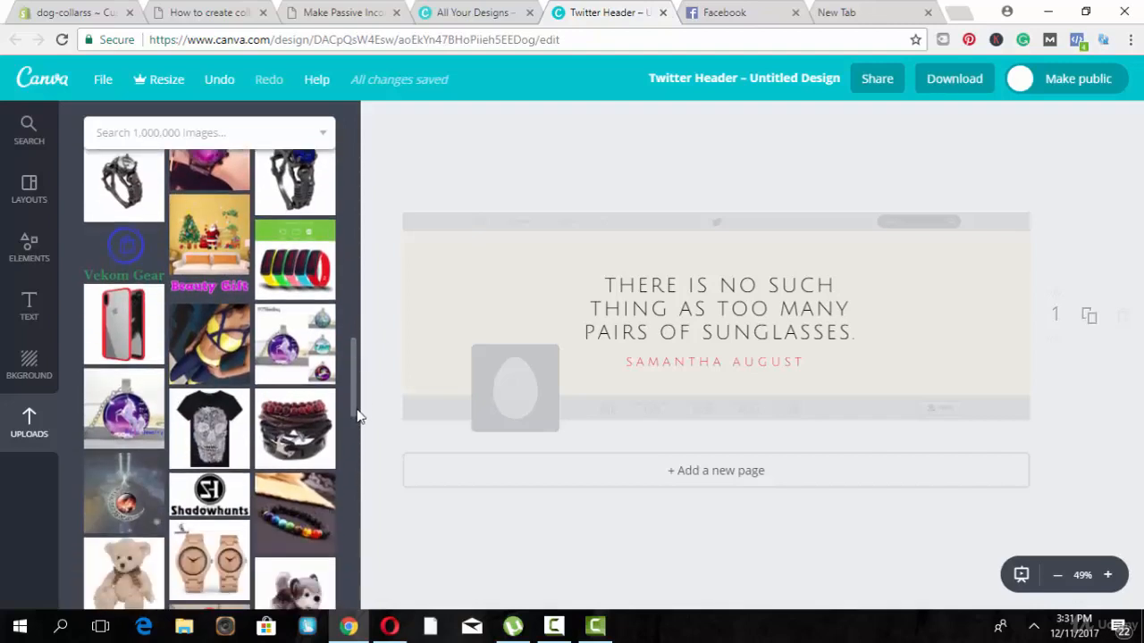
scroll(355, 389, "down", 5)
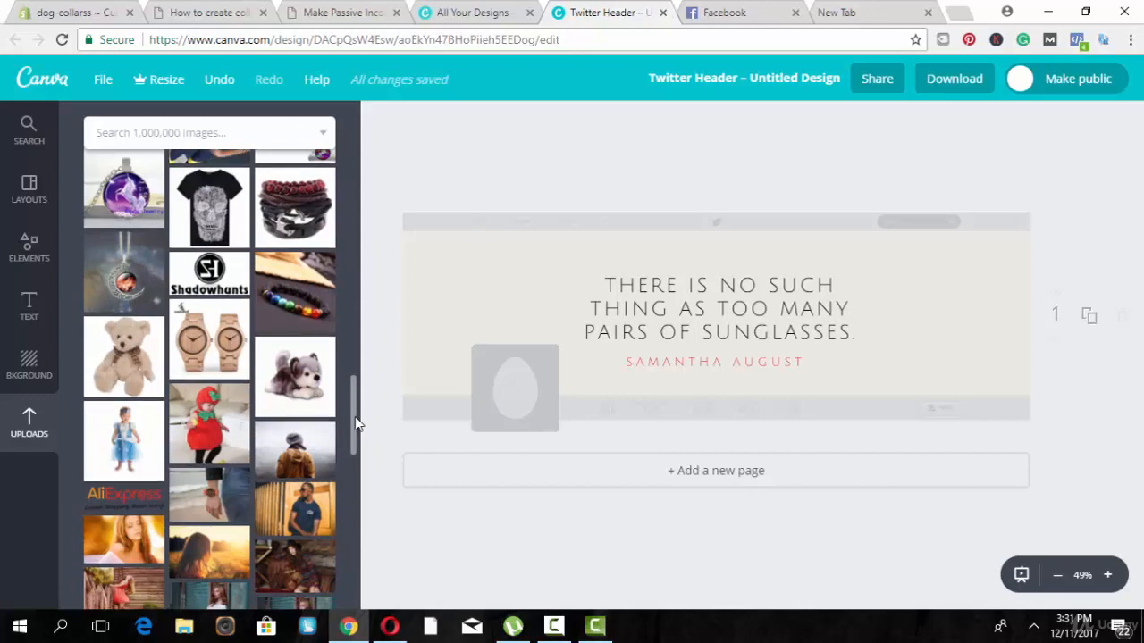
left_click_drag(301, 365, 493, 264)
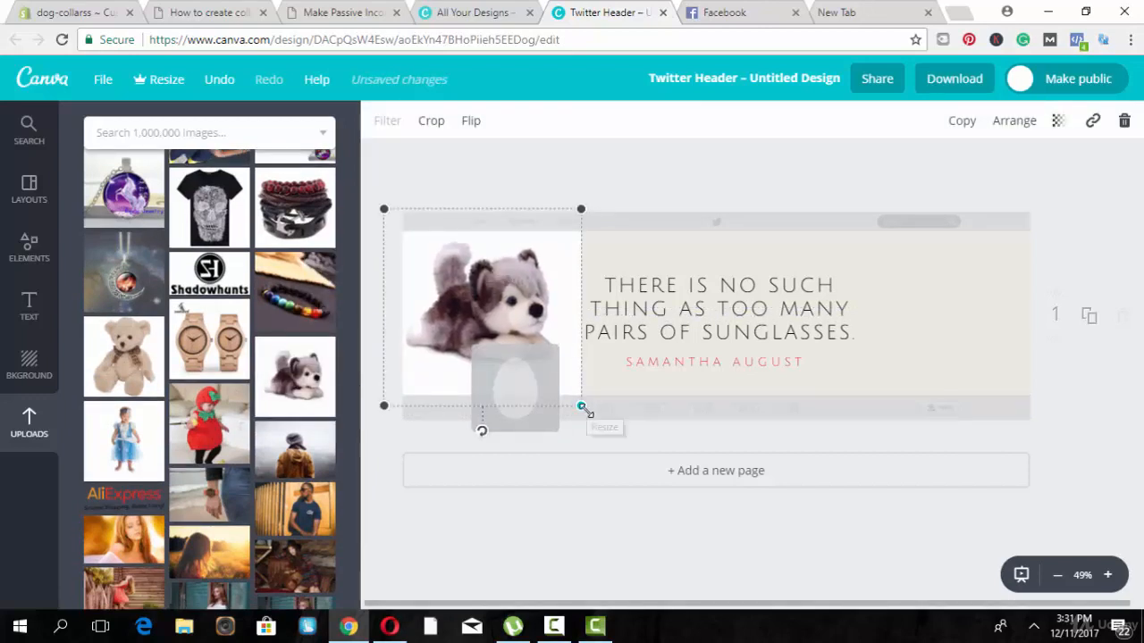
left_click_drag(580, 407, 595, 416)
mouse_move(513, 328)
left_mouse_down()
mouse_move(495, 328)
mouse_move(503, 334)
left_mouse_up()
left_click(378, 322)
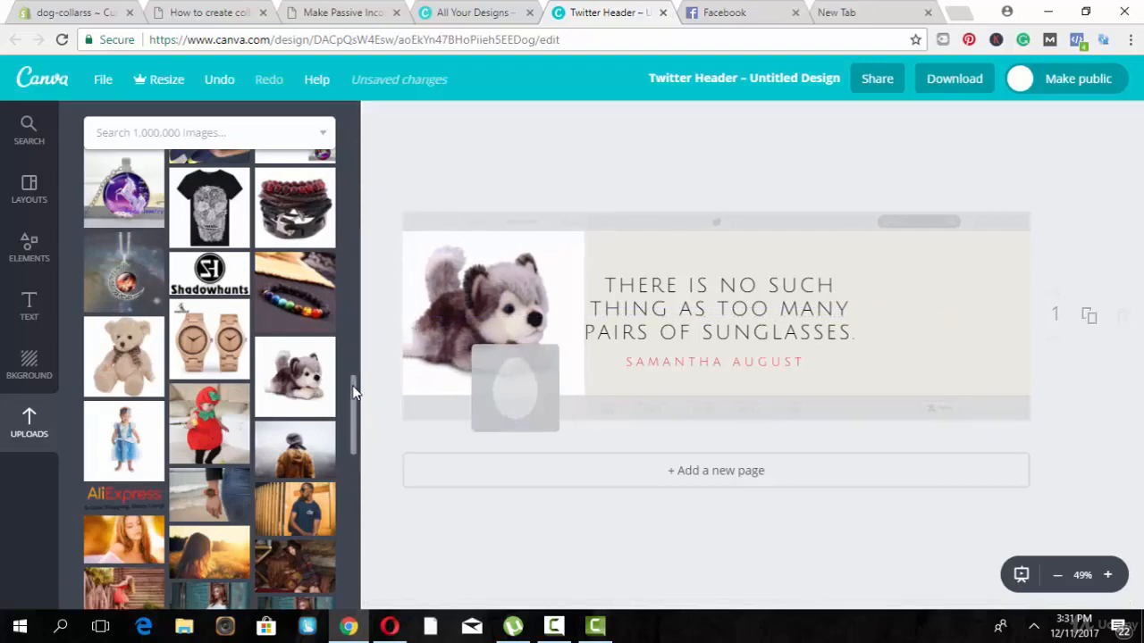
- Place the uploaded image of the beagle with dog leashes at the header's right end
left_click_drag(352, 385, 355, 489)
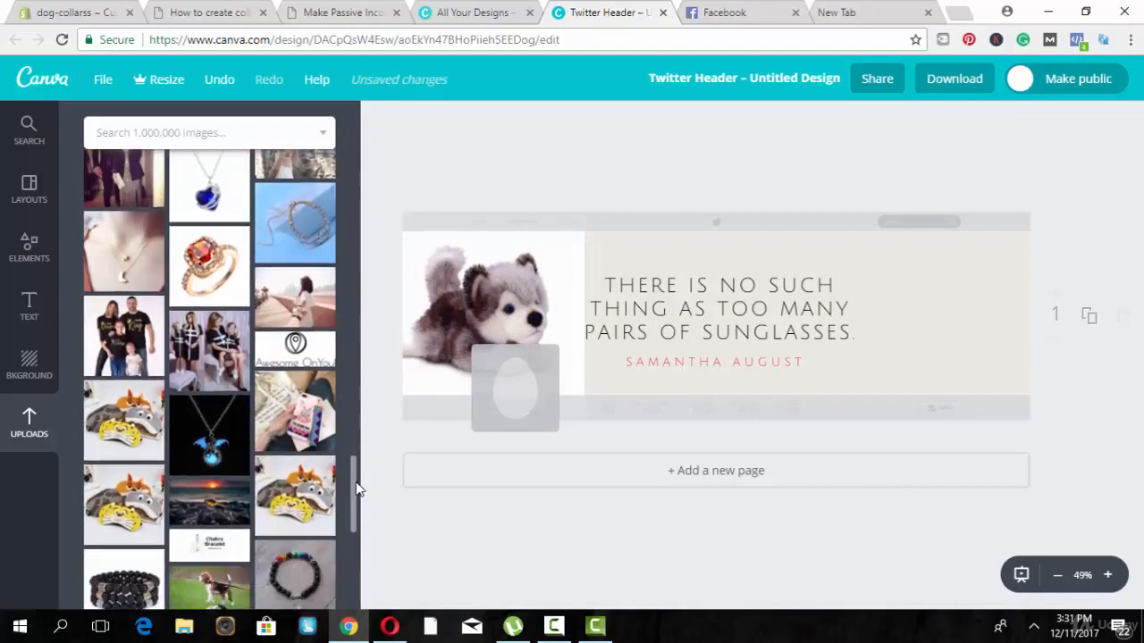
left_click_drag(204, 520, 881, 295)
- Replace the sunglasses headline with "DOGS COLLARS" and move it slightly lower in the header
left_click(713, 304)
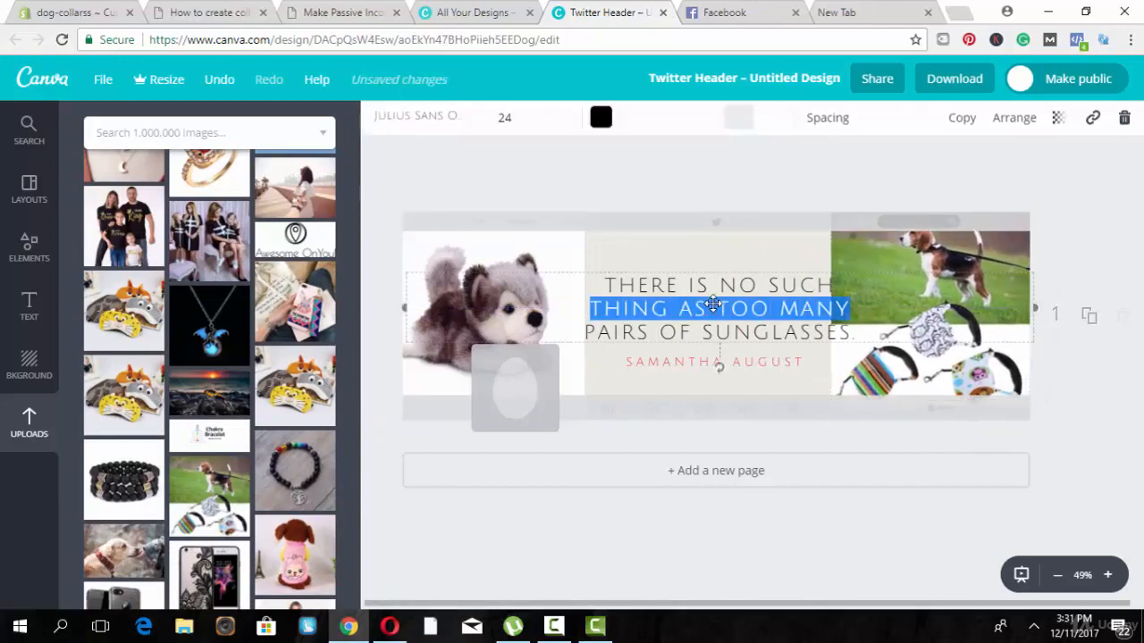
double_click(714, 304)
key("ctrl+a")
key("BackSpace")
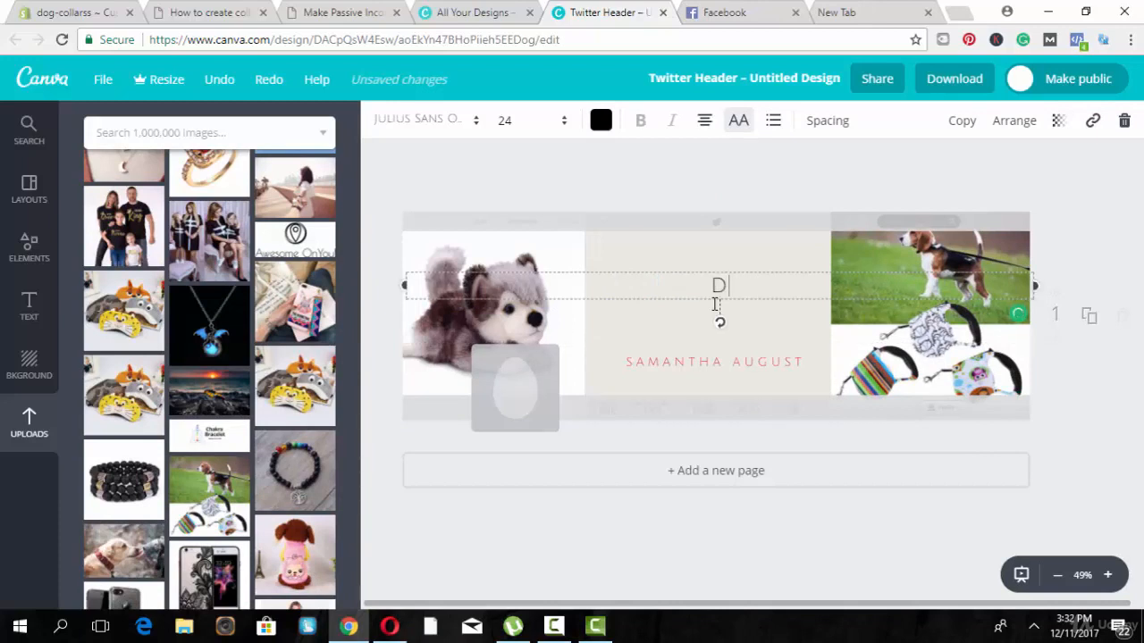
type("DOGS COLLARS")
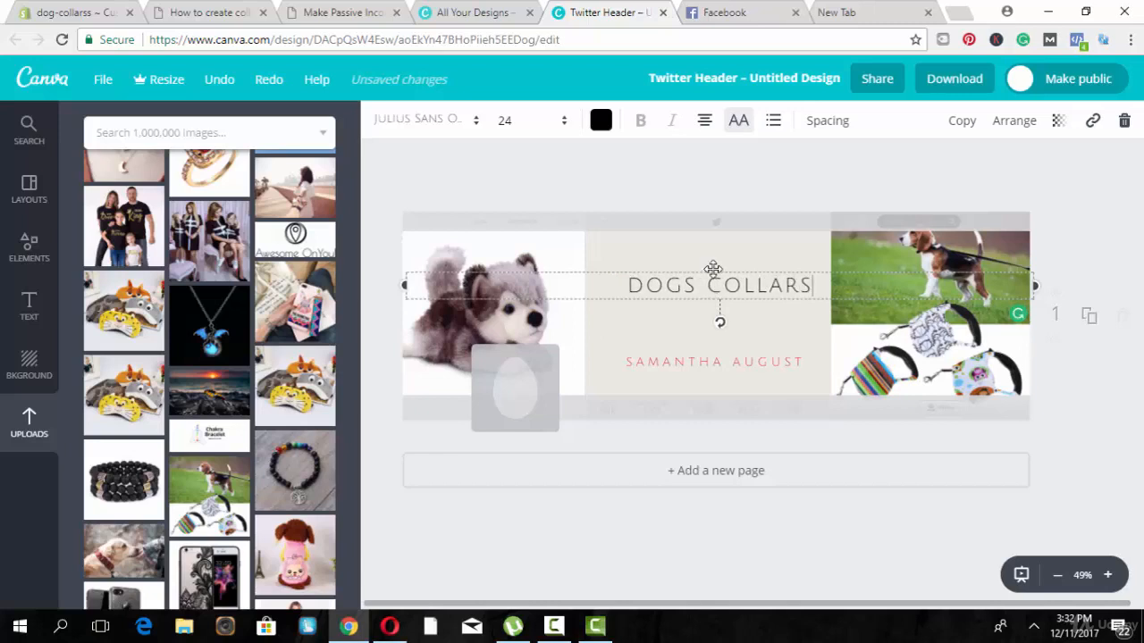
left_click_drag(712, 268, 699, 297)
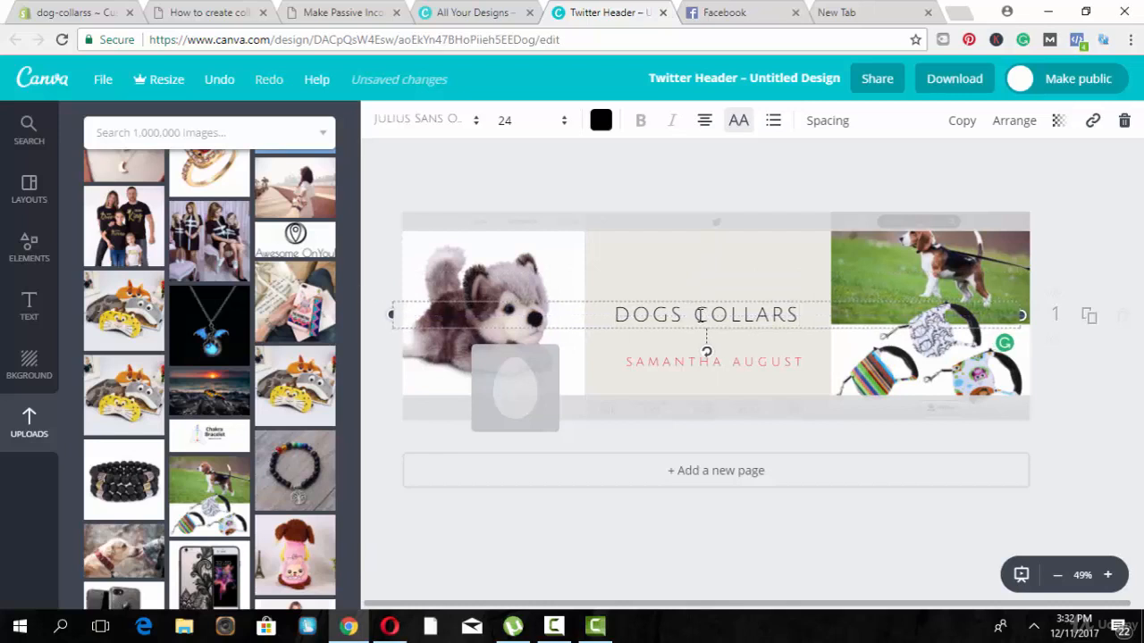
- Set the "DOGS COLLARS" headline to font size 28 in the Lilita One font
double_click(699, 315)
left_click(542, 127)
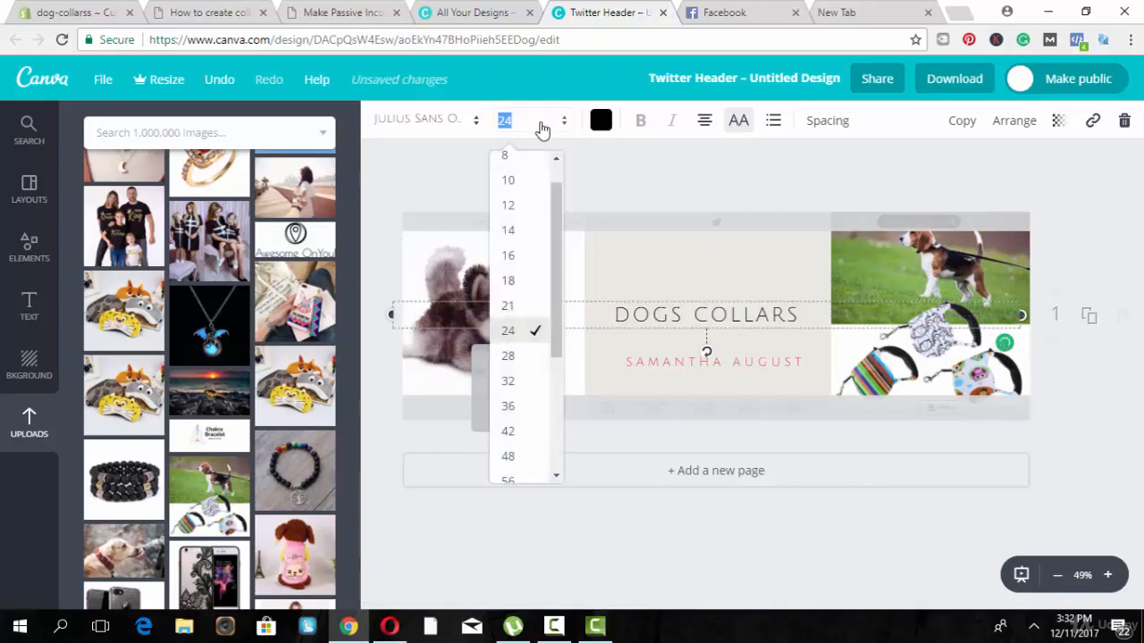
left_click(508, 357)
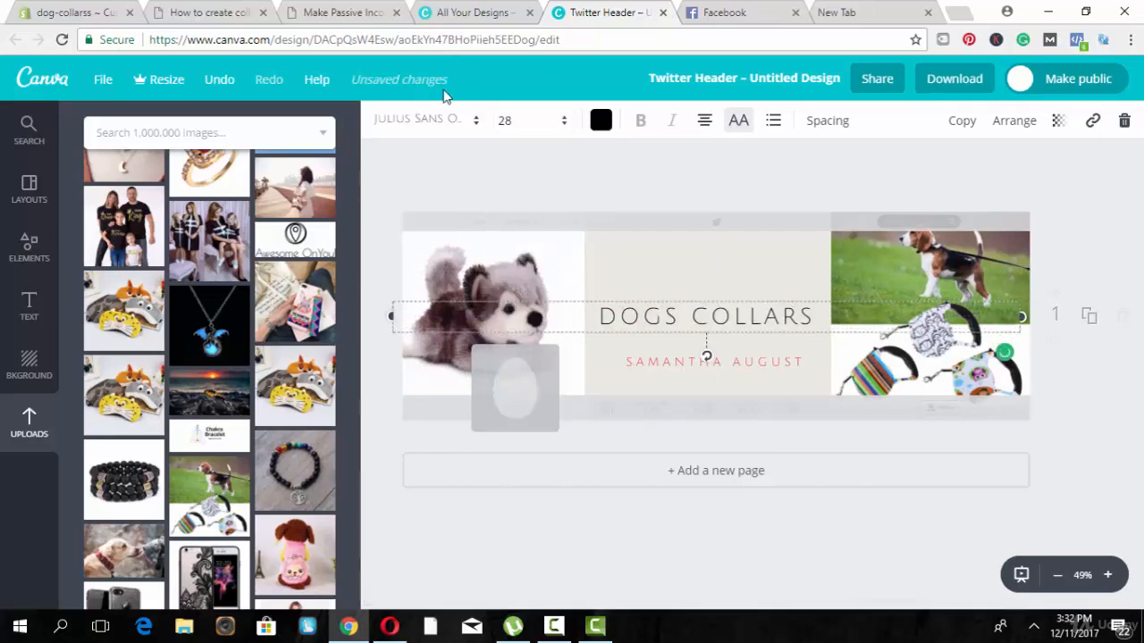
left_click(432, 127)
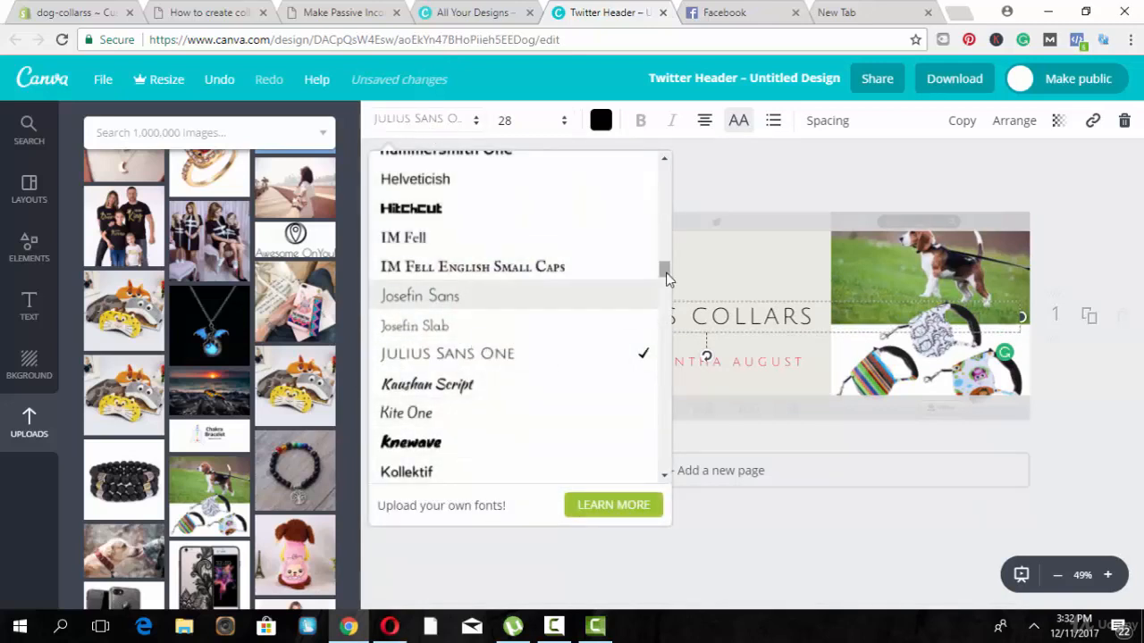
scroll(669, 288, "down", 2)
left_click_drag(669, 288, 669, 292)
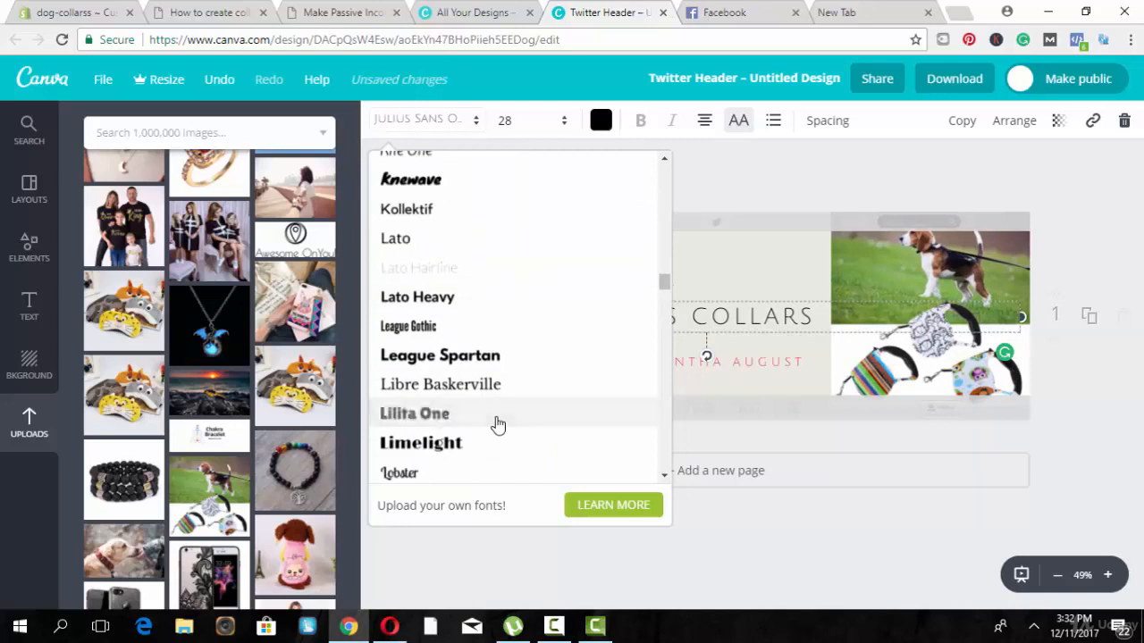
left_click(495, 418)
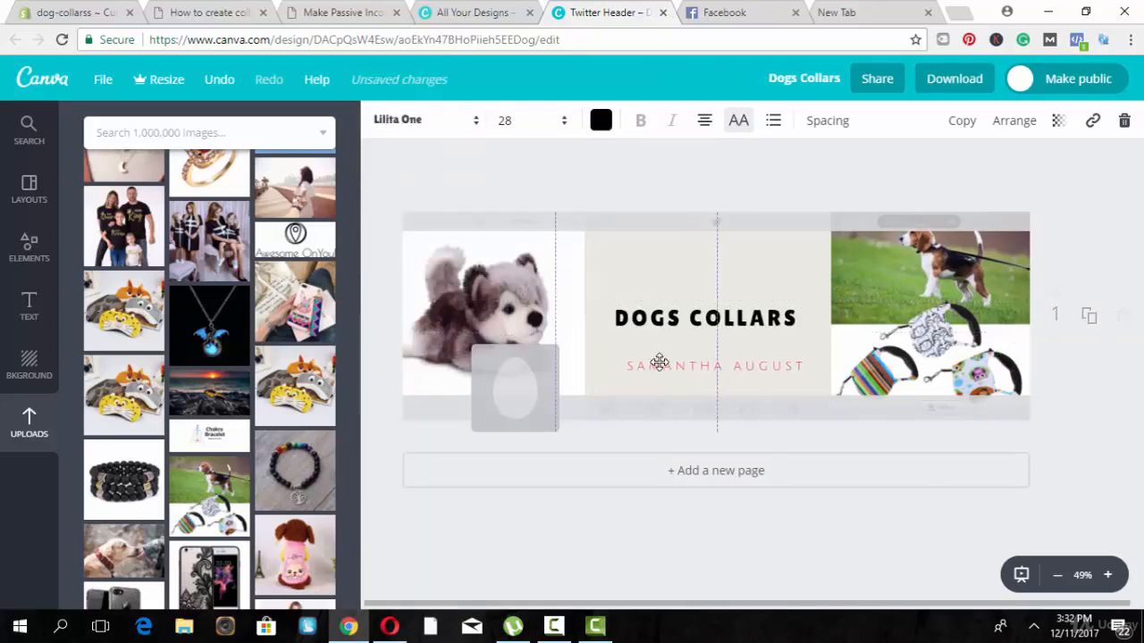
- Delete the pink author name line below the "DOGS COLLARS" headline
double_click(663, 364)
key("BackSpace")
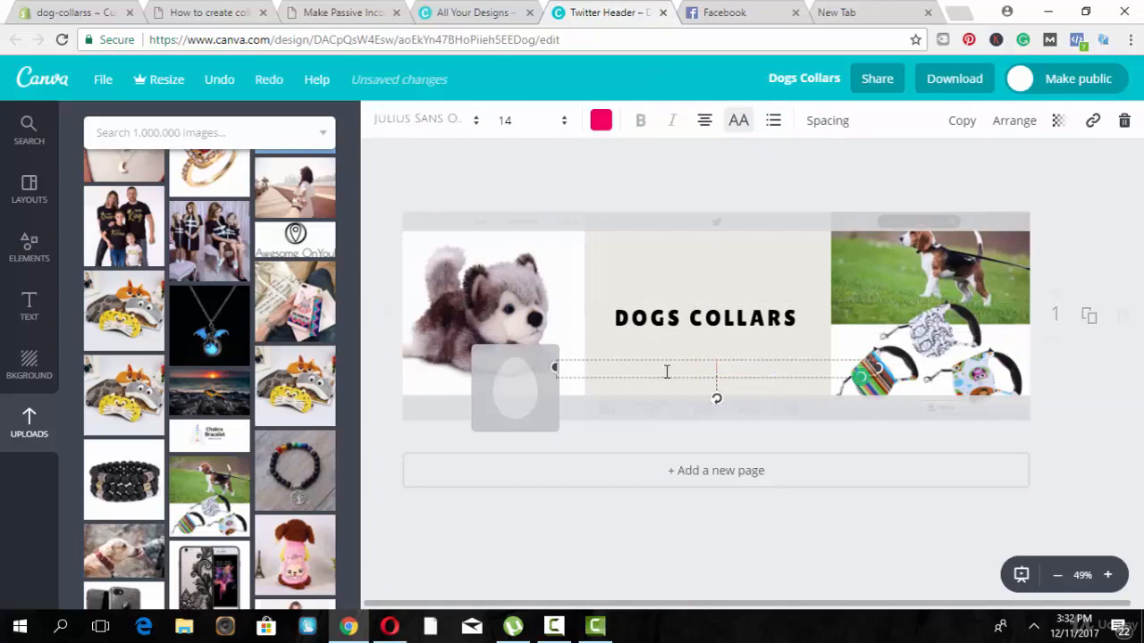
left_click(625, 163)
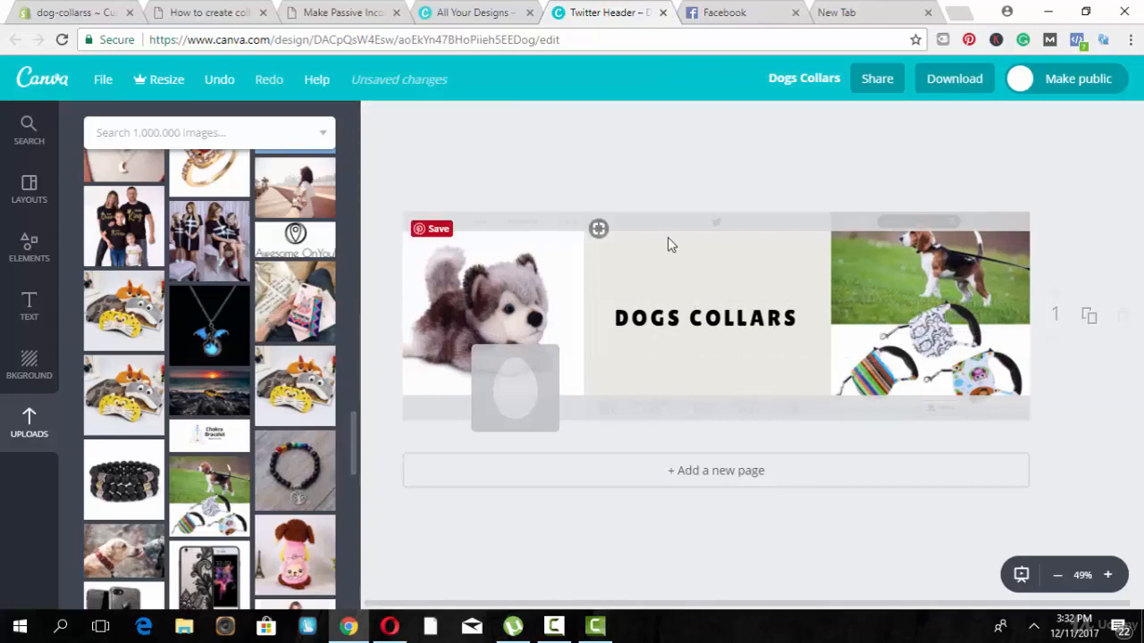
left_click(677, 309)
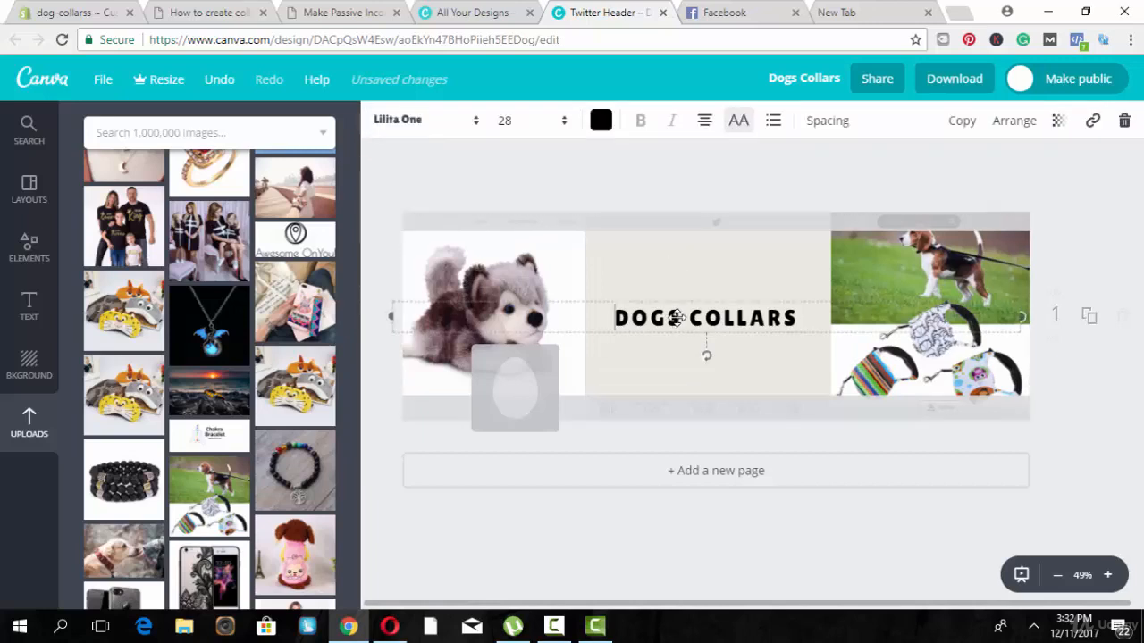
left_click(775, 167)
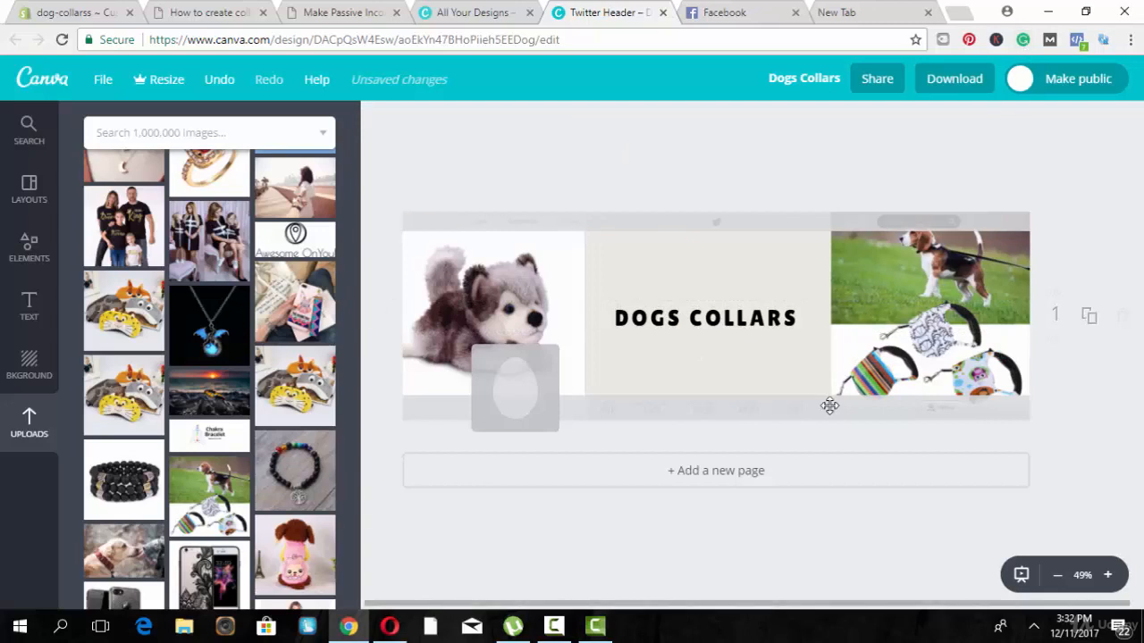
- Add a second page and place the uploaded photo of the dog with the red collar over its left part, enlarged beyond the page height
left_click(802, 465)
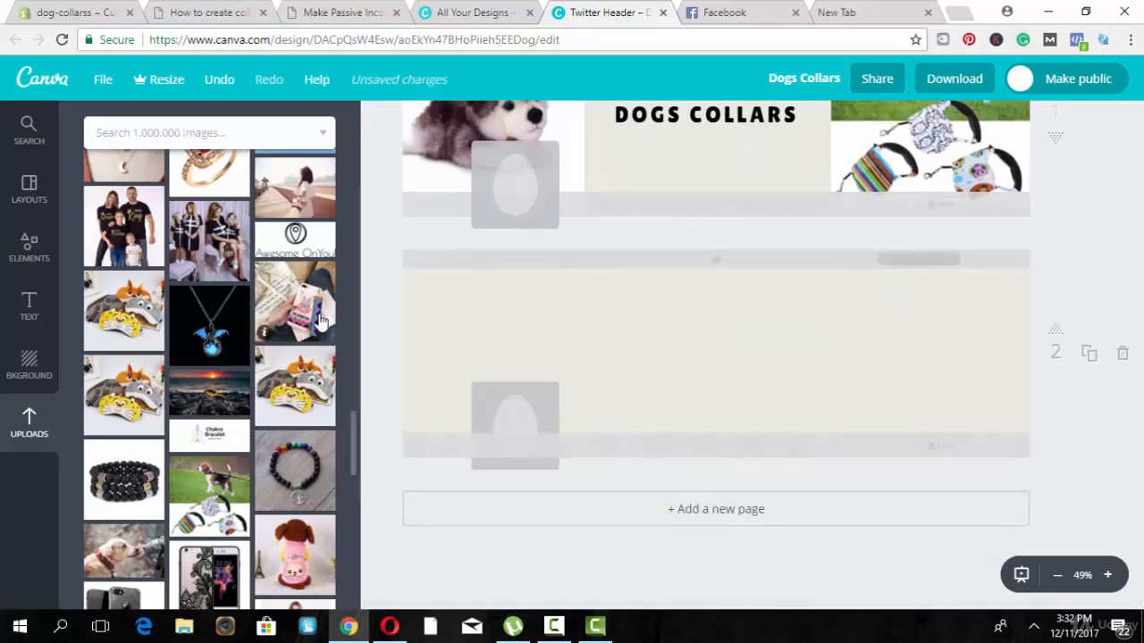
scroll(355, 456, "down", 2)
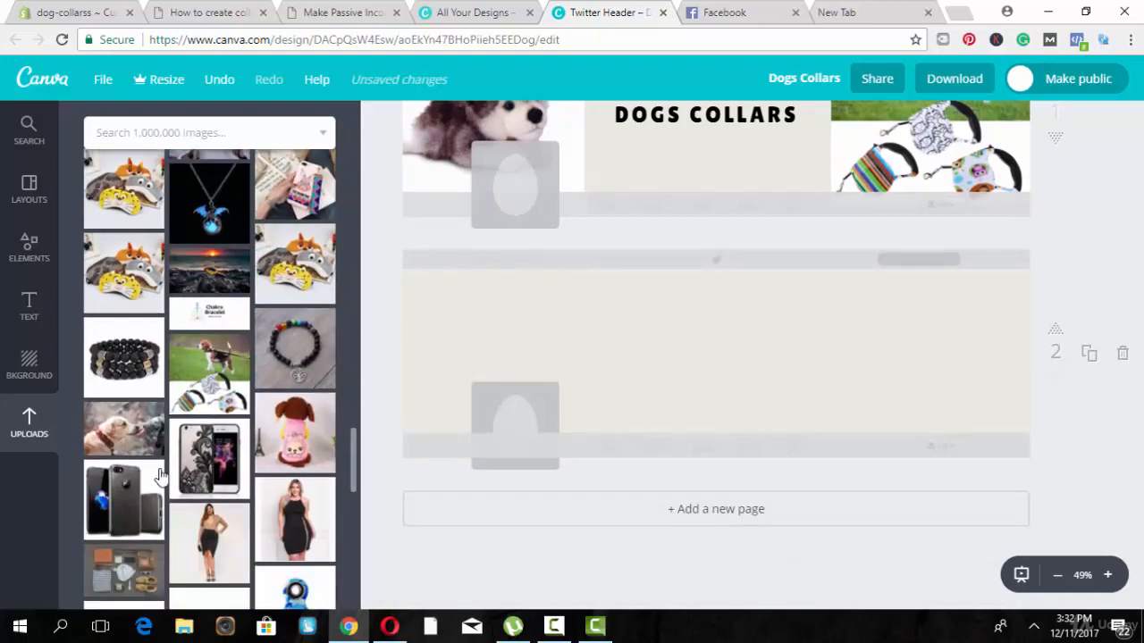
left_click_drag(94, 446, 460, 360)
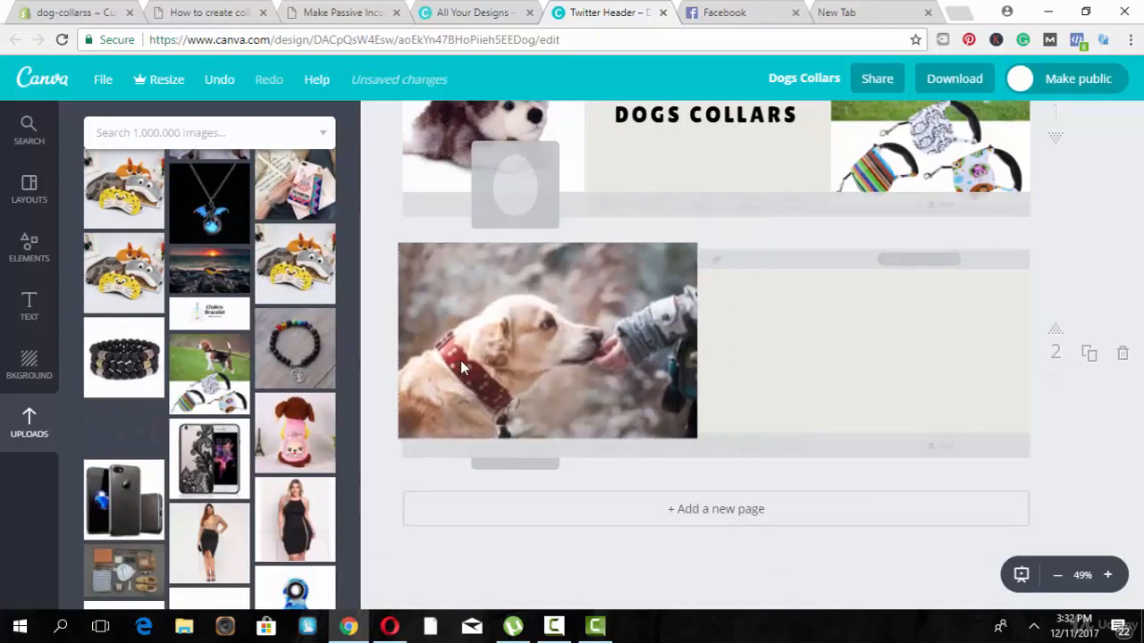
left_click_drag(696, 440, 765, 480)
left_click_drag(768, 243, 782, 233)
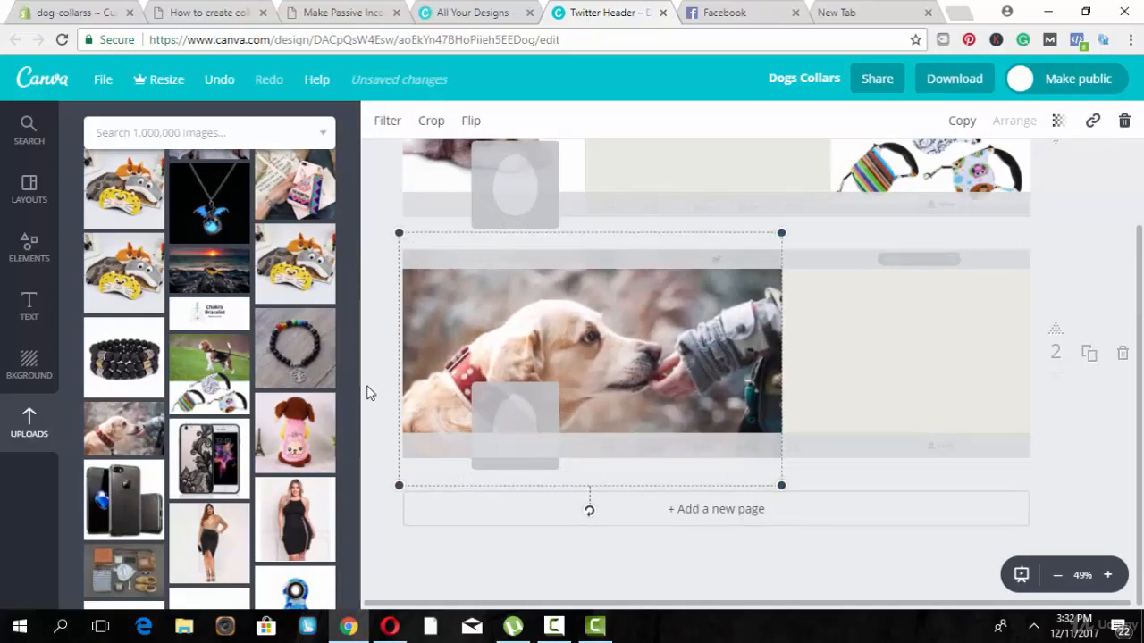
- Add a heading text box to the blank area beside the dog photo on page 2 and select its text
left_click(27, 304)
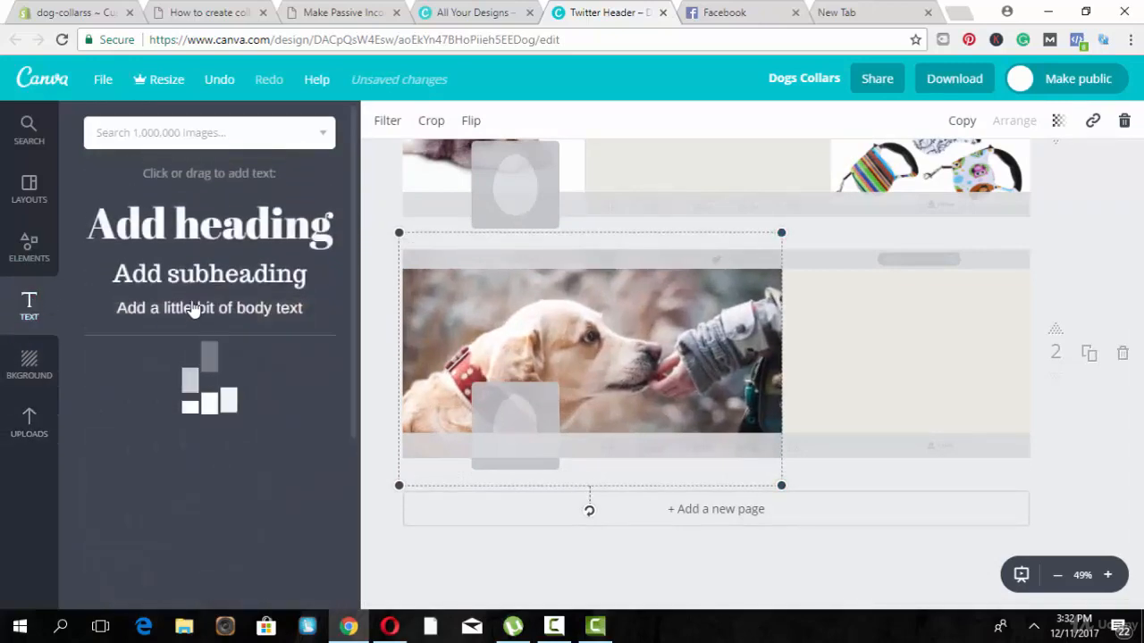
left_click(205, 237)
left_click_drag(980, 329, 896, 349)
double_click(896, 346)
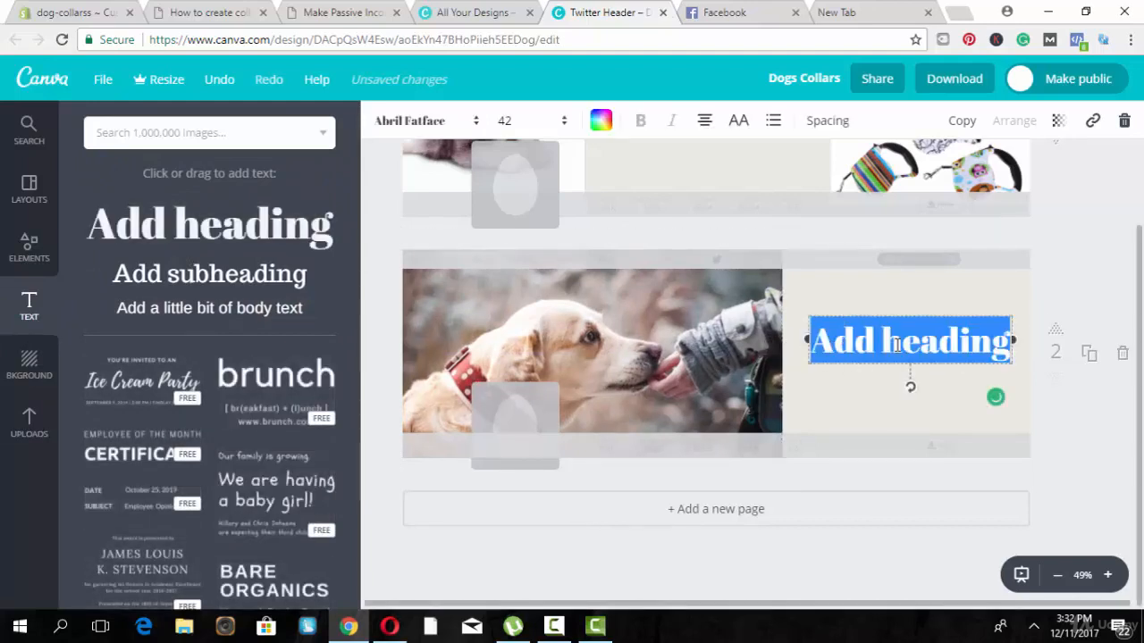
key("BackSpace")
type("In this Tutorial")
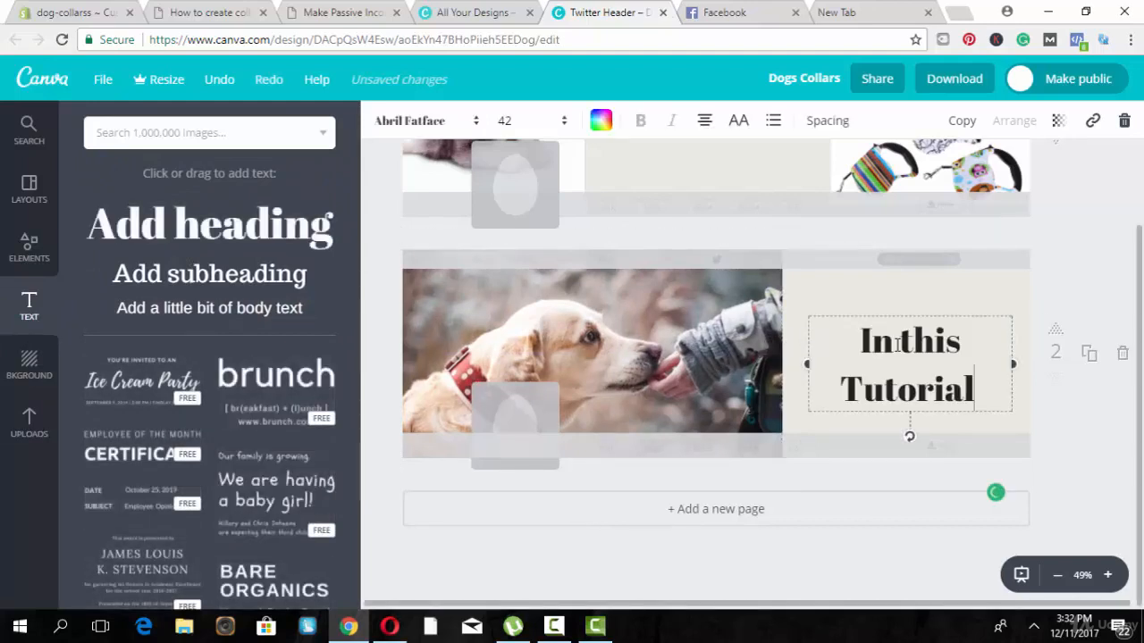
key("ctrl+a")
key("BackSpace")
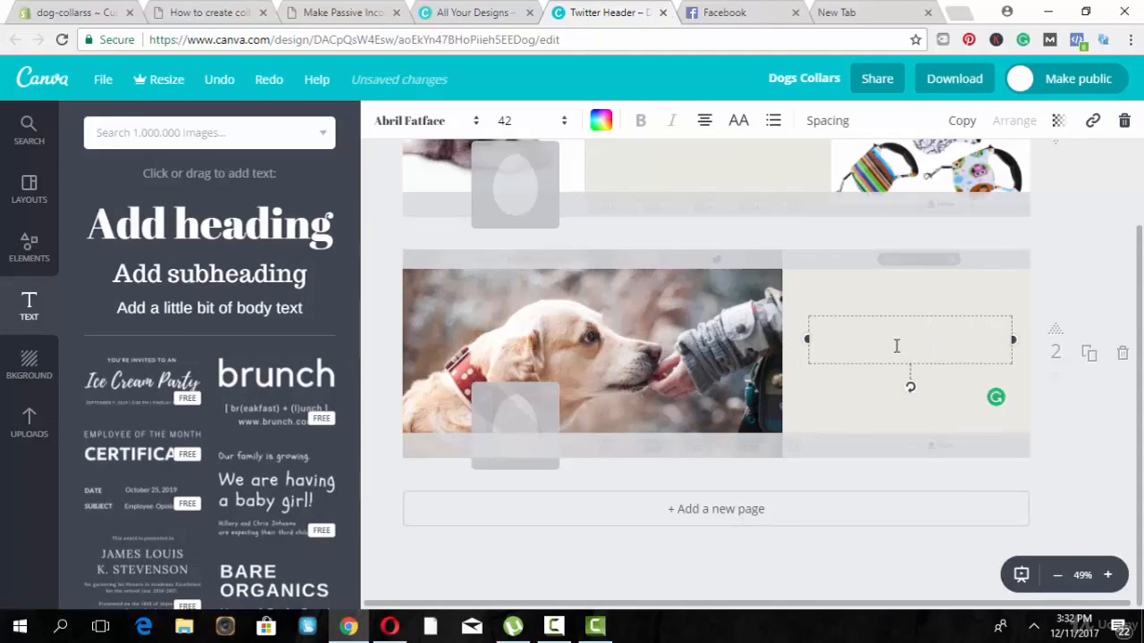
- Enter "Dogs Collars" as the heading text on page 2
type("Dog")
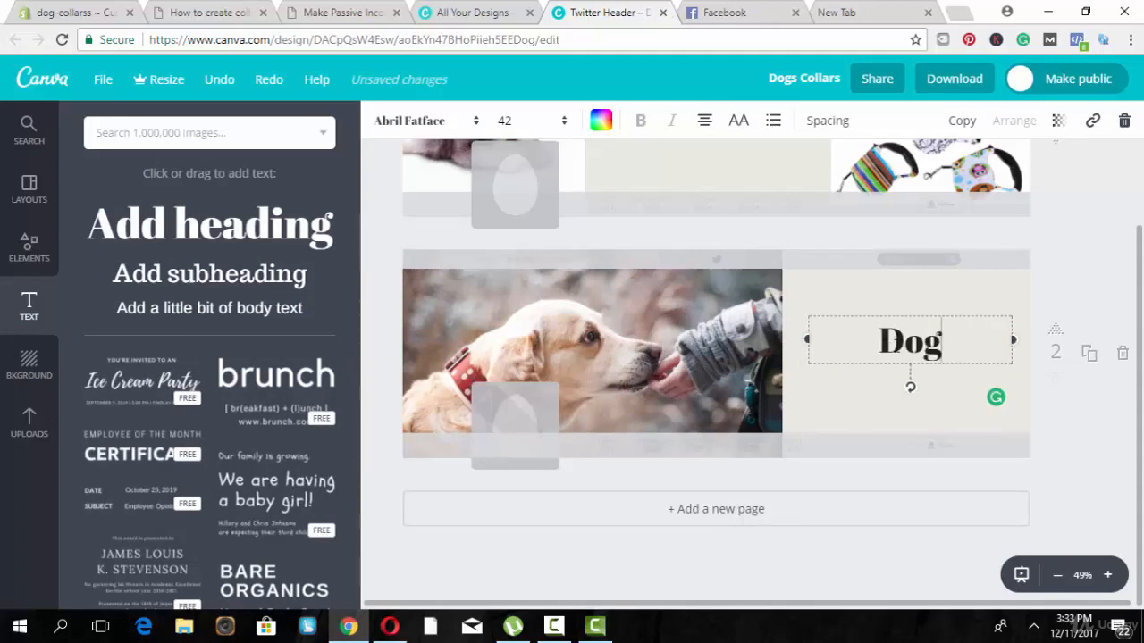
type("s C")
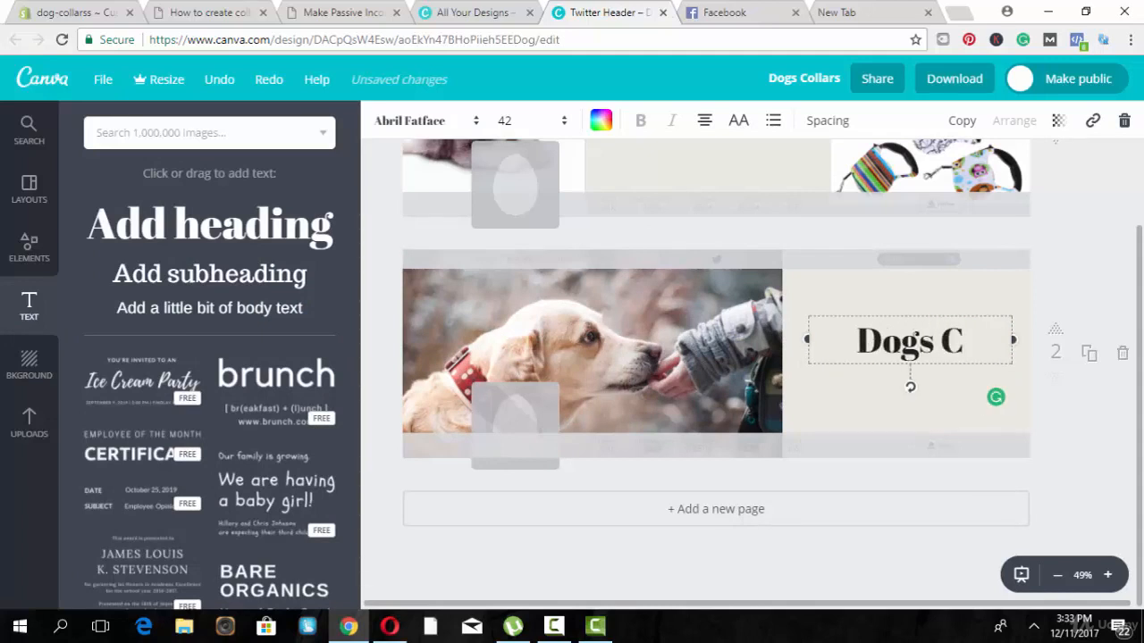
type("ollars")
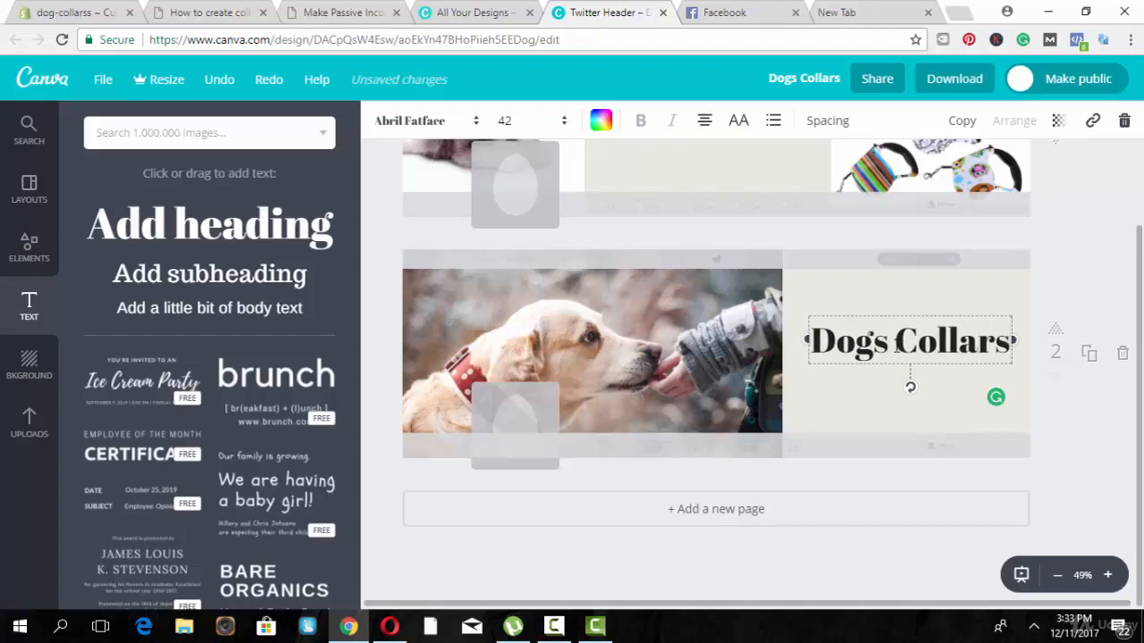
left_click(1105, 249)
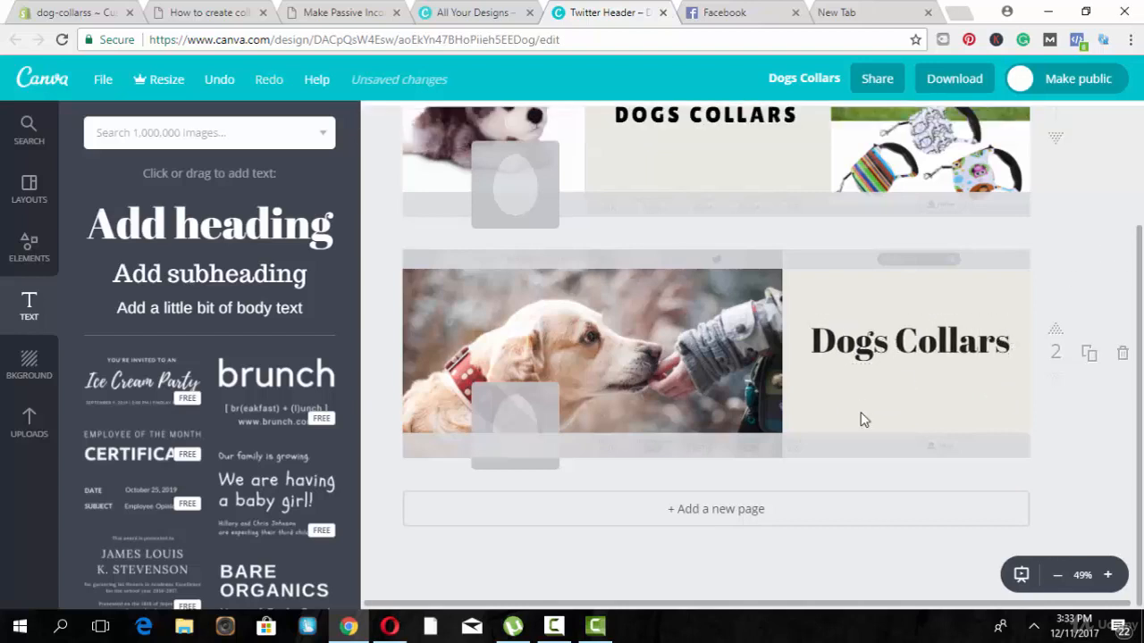
- Change the color of the "Dogs Collars" heading on page 2 to the red from the default palette
triple_click(855, 362)
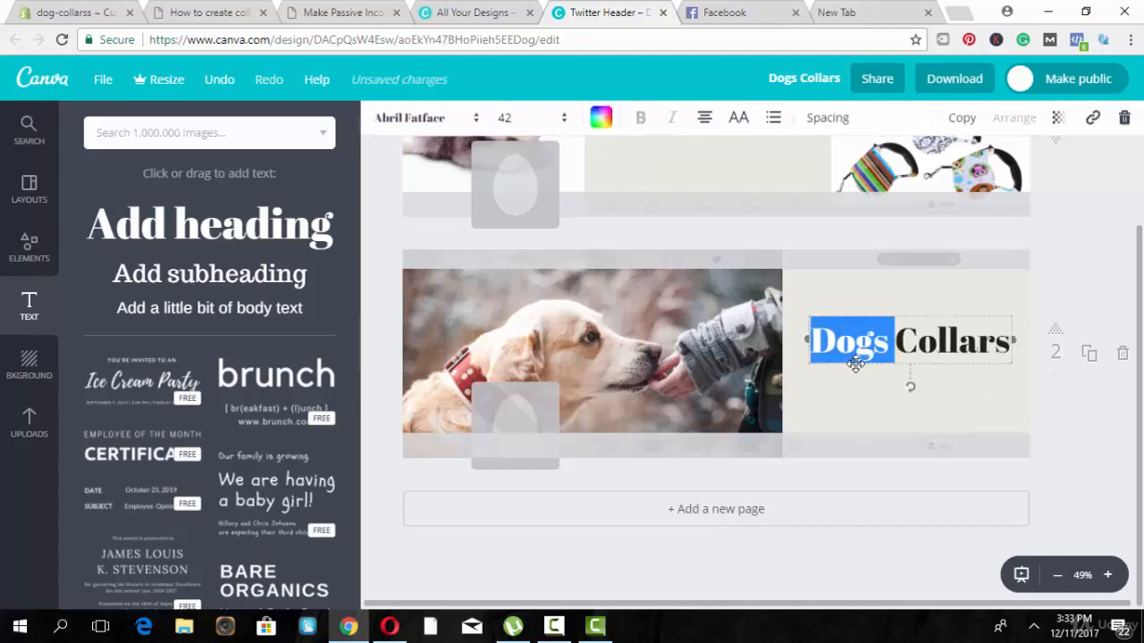
left_click(600, 121)
left_click(619, 270)
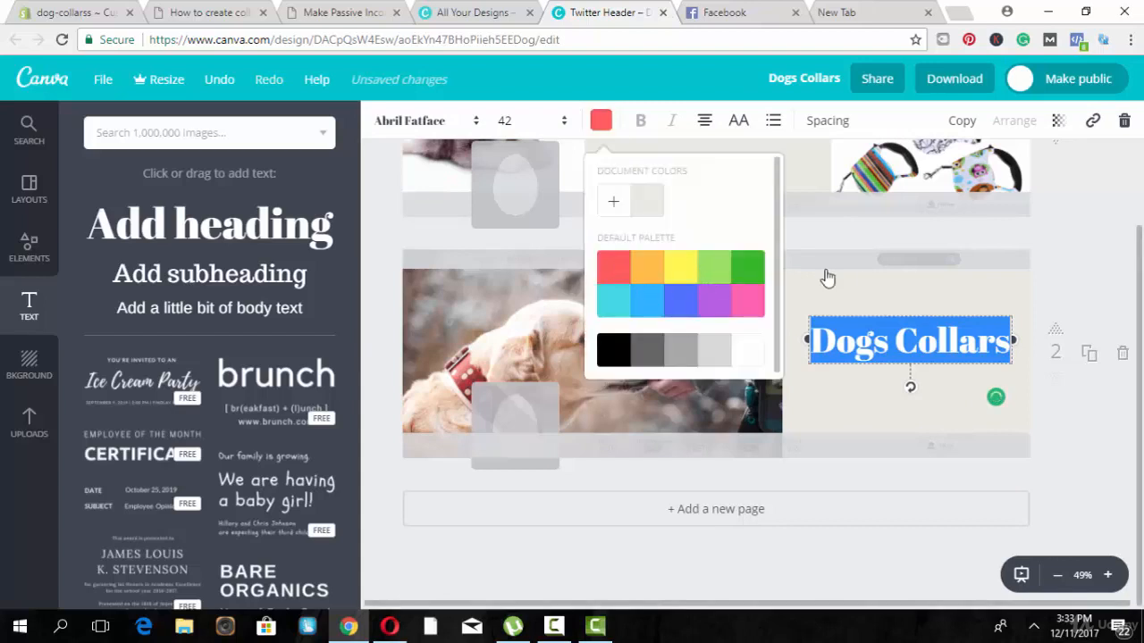
left_click(868, 273)
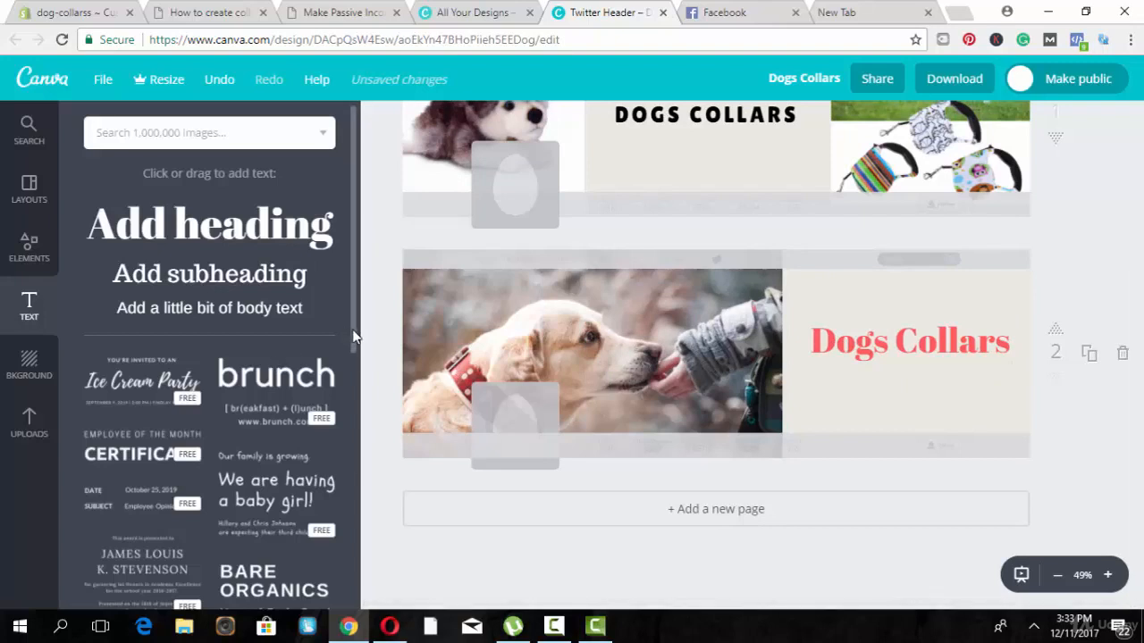
- Browse the text presets and the design elements, and reload the design whose saving has stalled
scroll(354, 348, "down", 1)
scroll(355, 384, "down", 2)
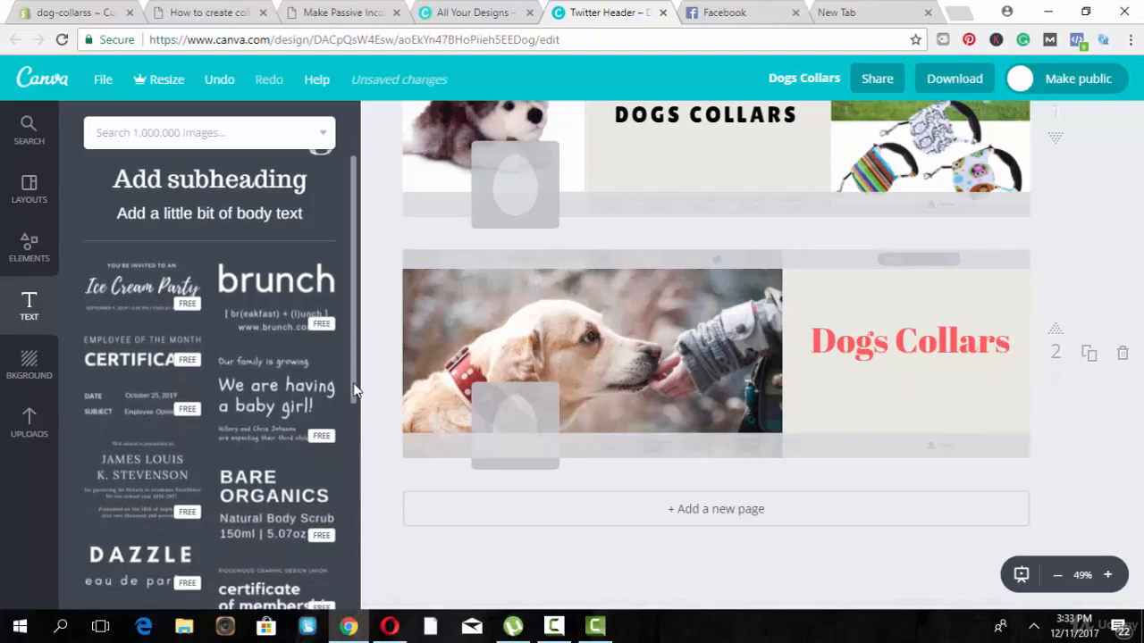
scroll(353, 340, "up", 4)
left_click(25, 248)
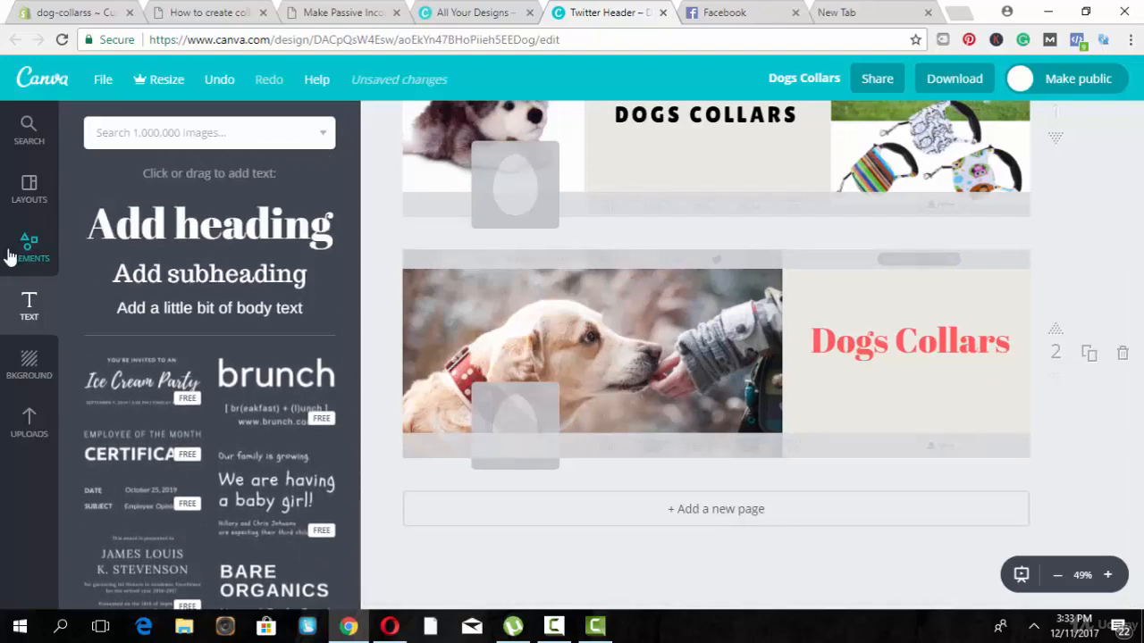
left_click(130, 230)
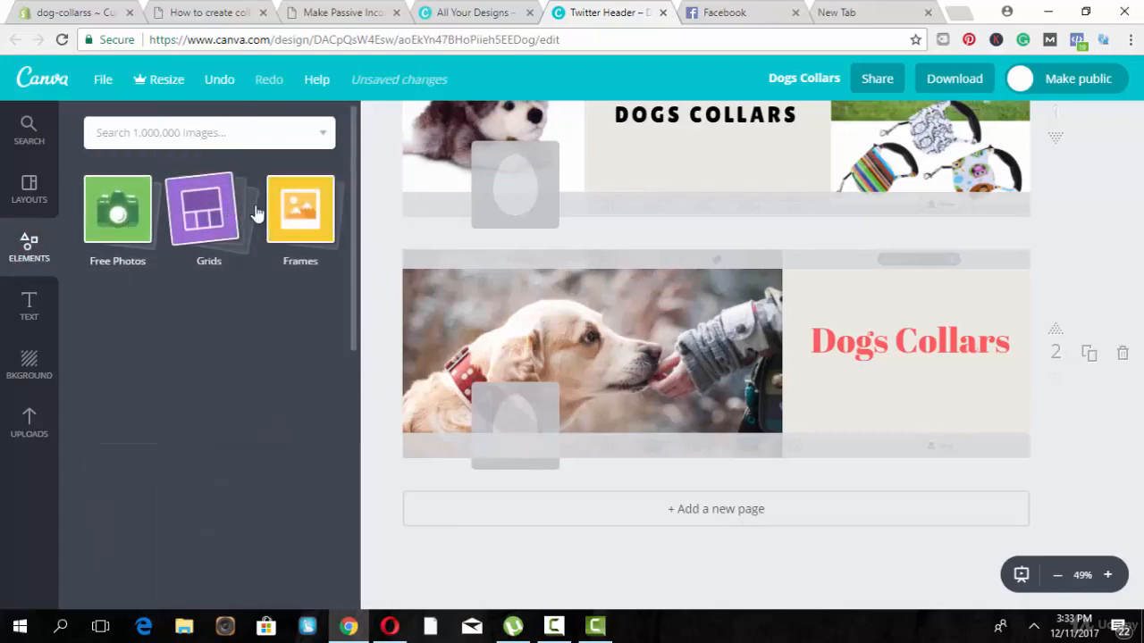
left_click(277, 211)
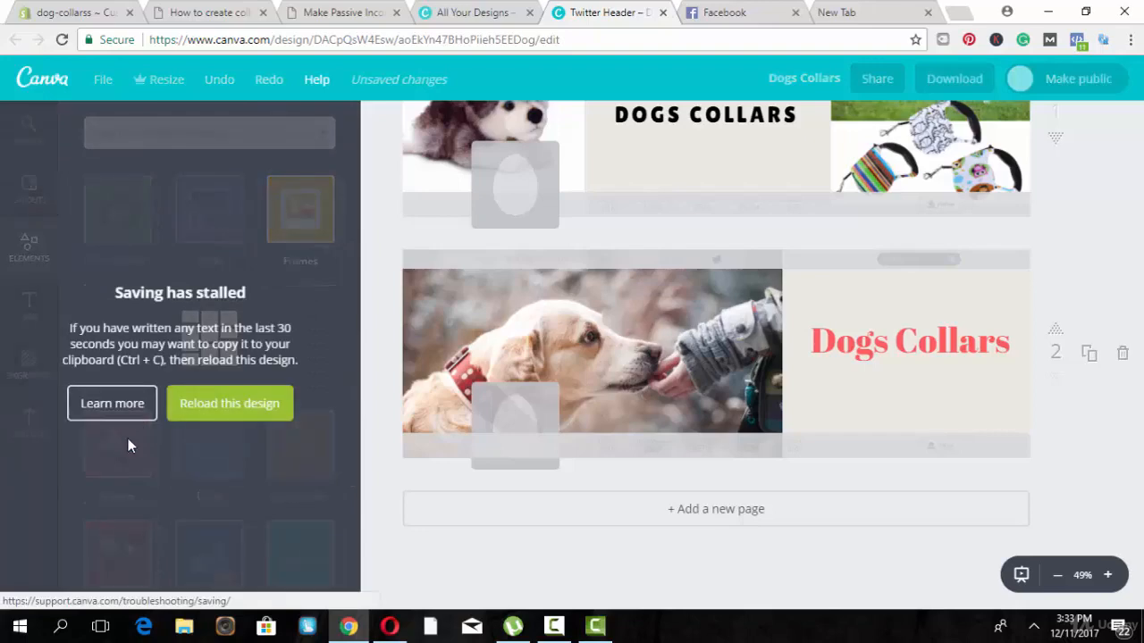
left_click(230, 404)
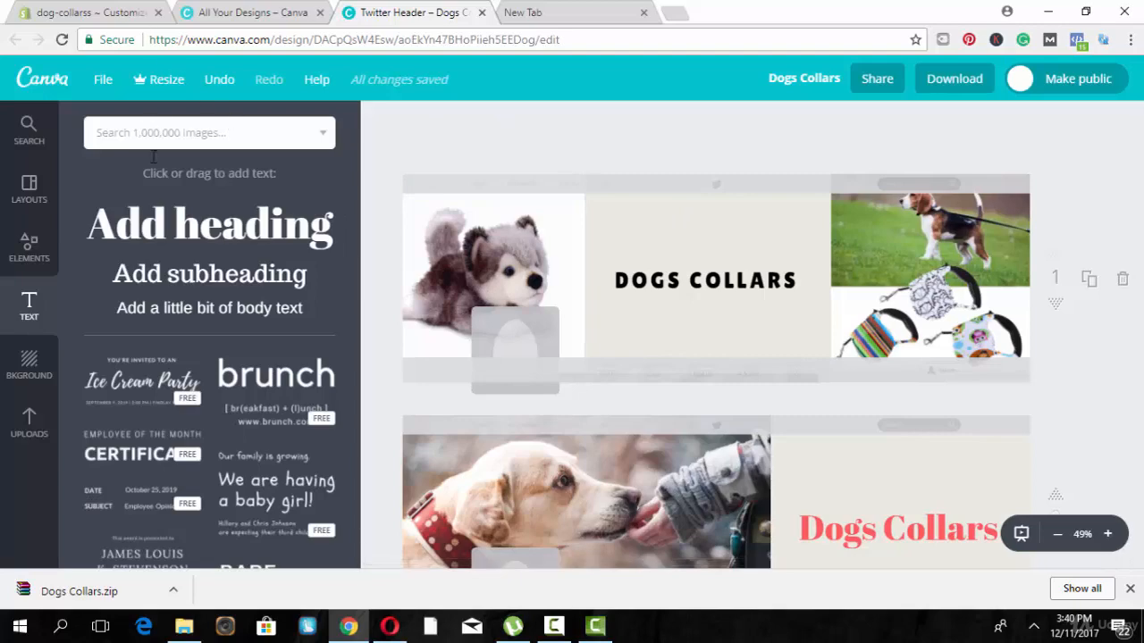
- Switch to the Shopify theme editor, close the image library and reopen the Slideshow section's settings
left_click(119, 7)
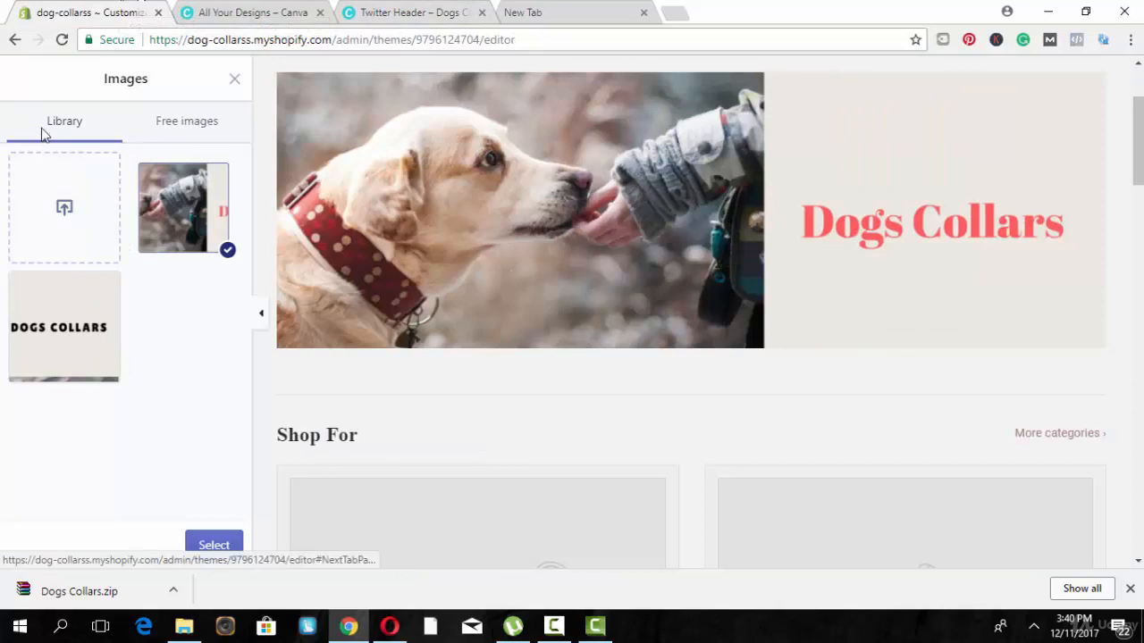
left_click(234, 83)
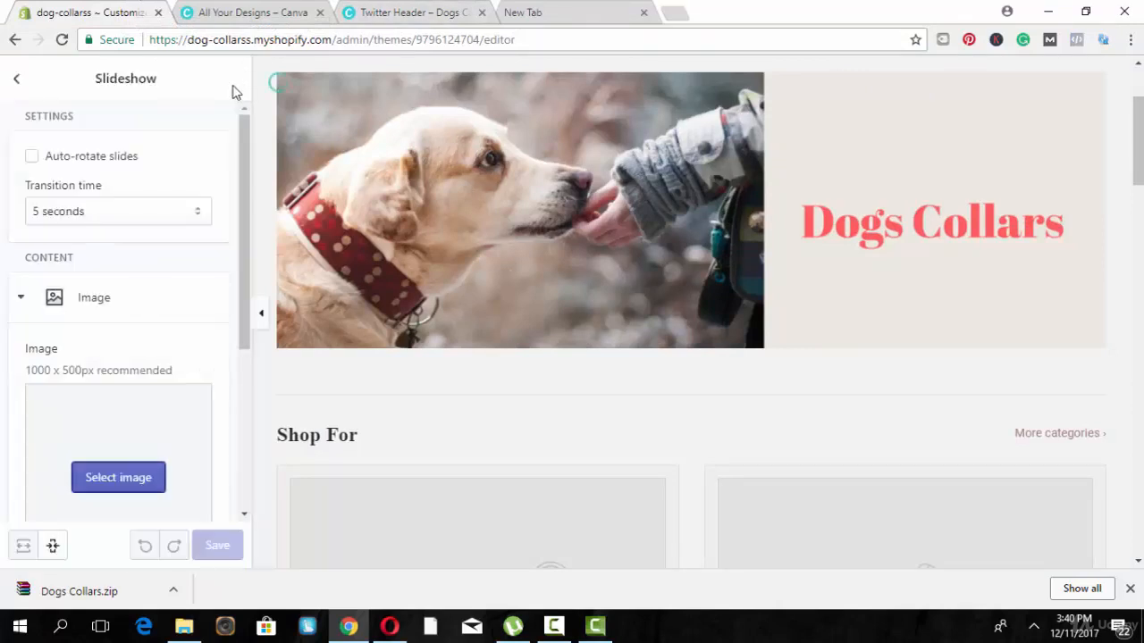
left_click(5, 75)
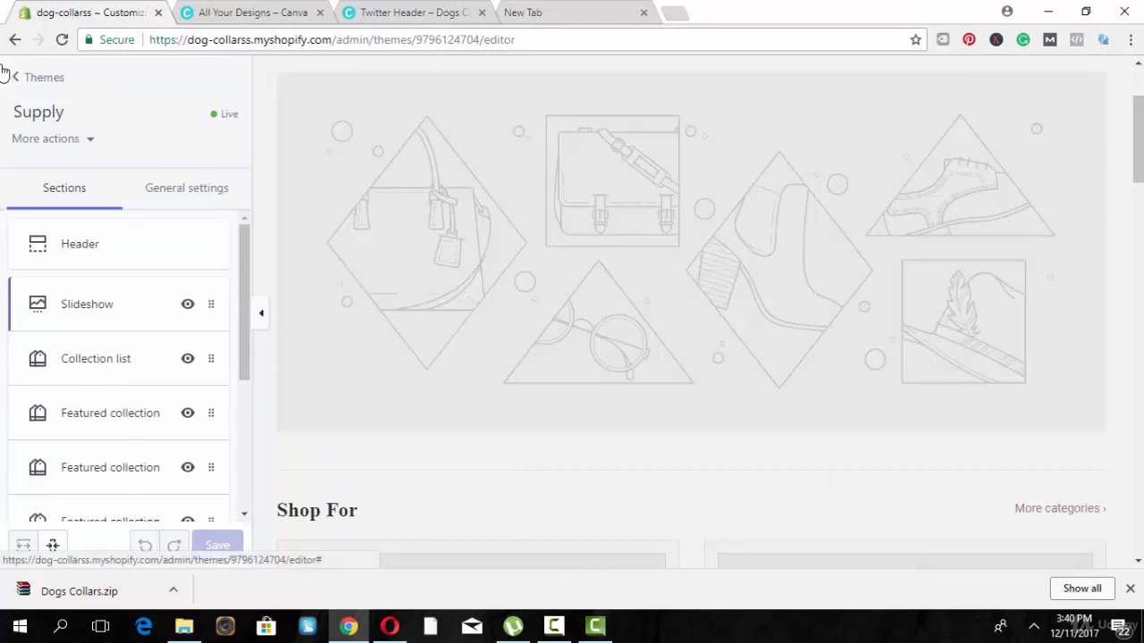
left_click(84, 313)
left_click(85, 307)
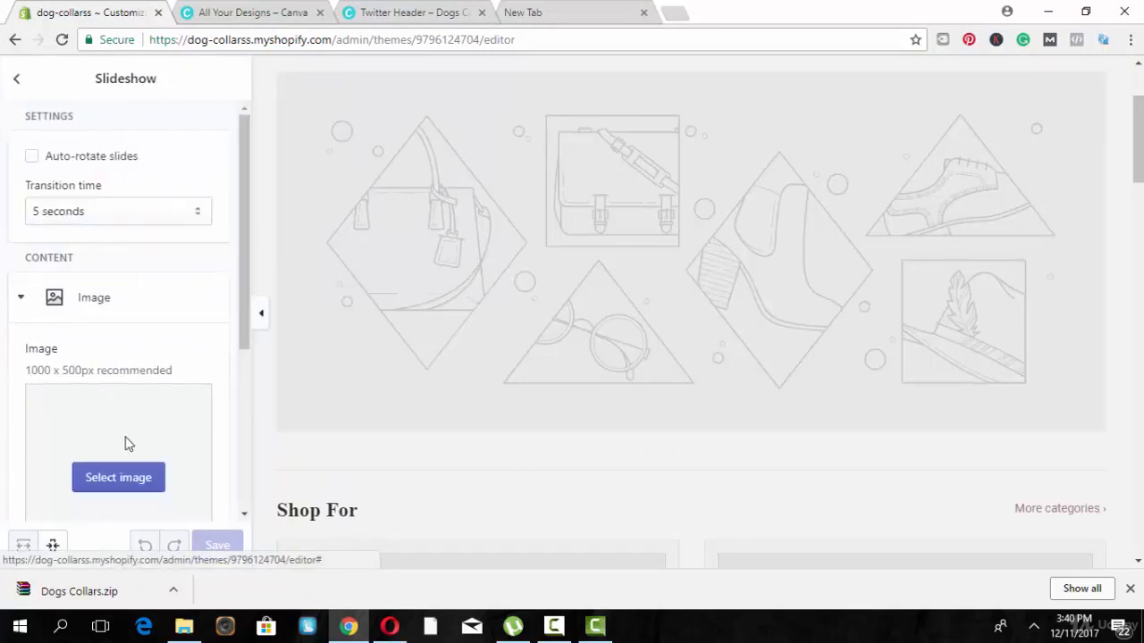
- Set the slideshow's first image to the library banner with the "DOGS COLLARS" headline and plush puppy
left_click(128, 485)
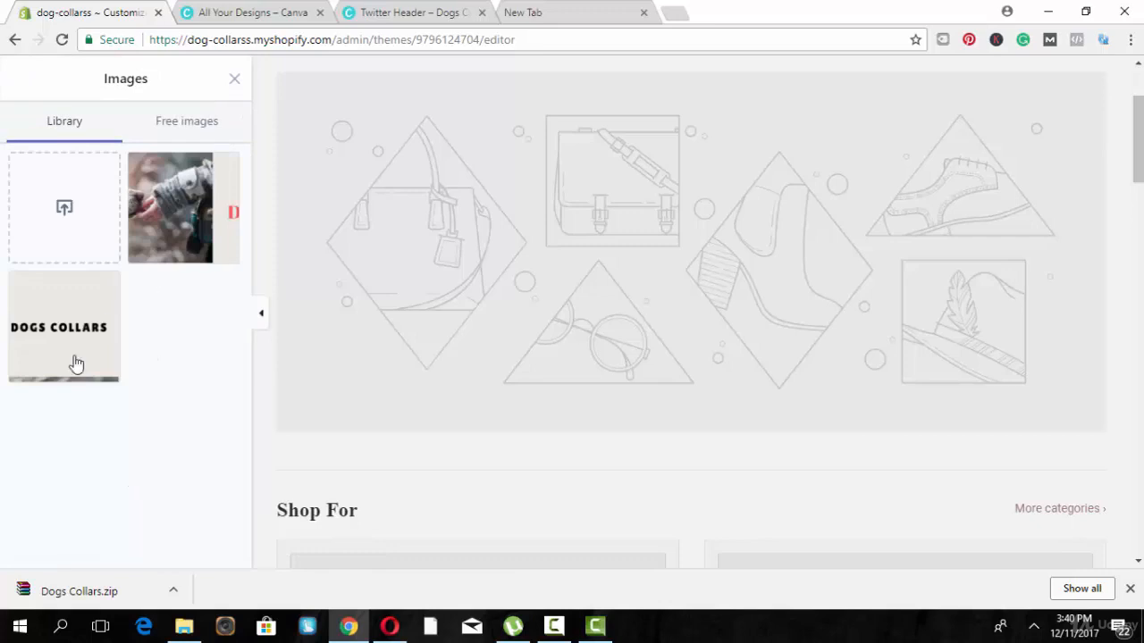
left_click(63, 329)
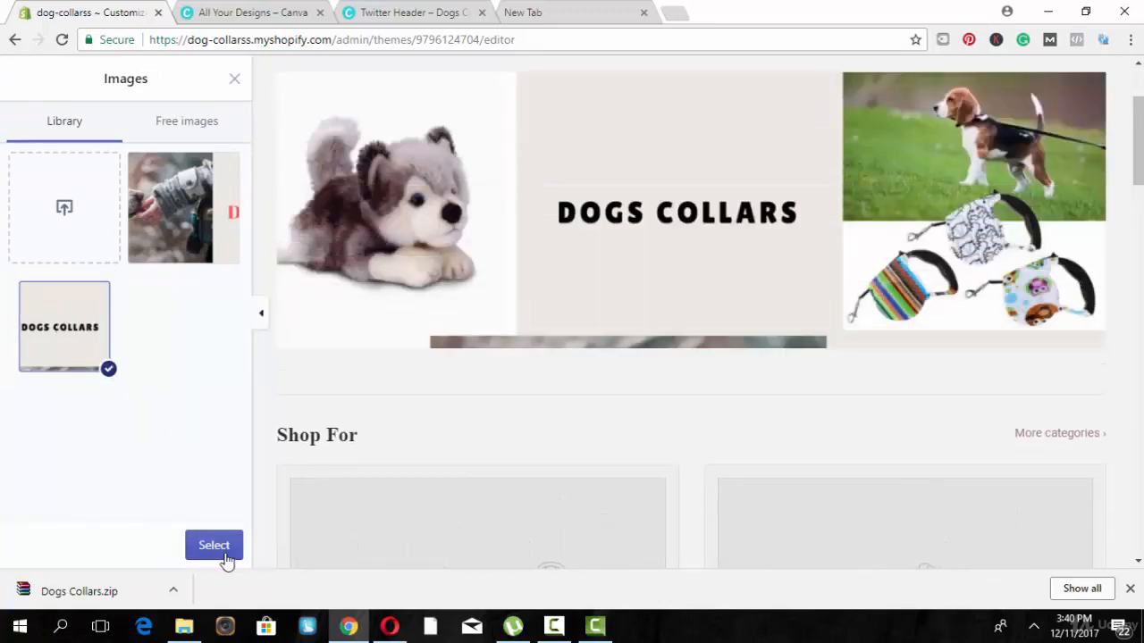
left_click(226, 556)
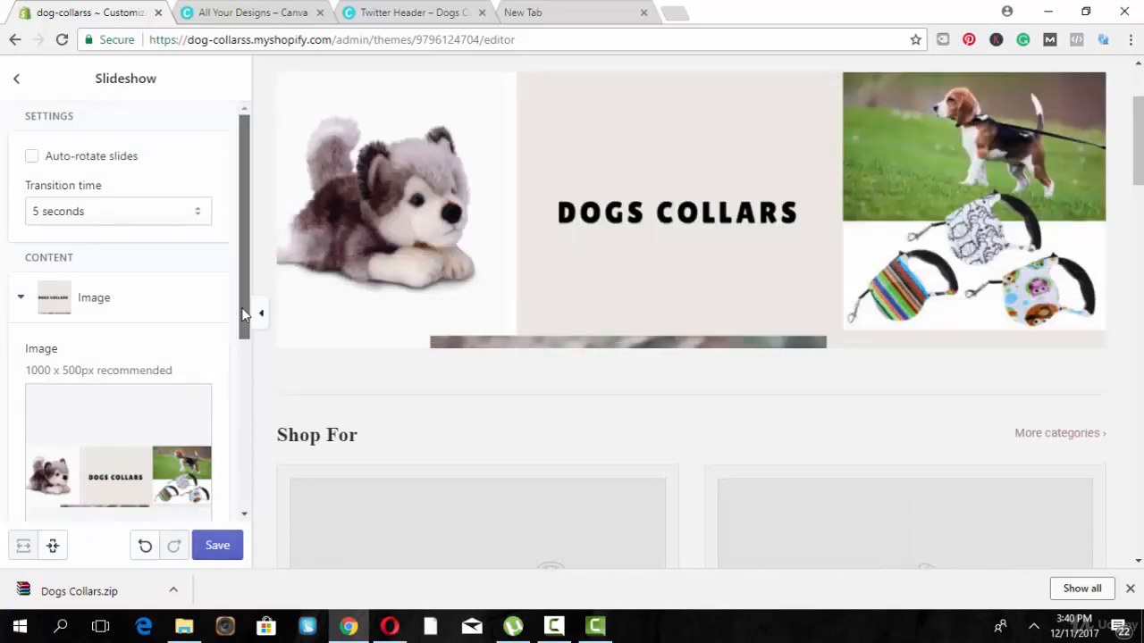
- Add a second slideshow image using the library banner of the dog with the red collar
left_click_drag(242, 308, 225, 498)
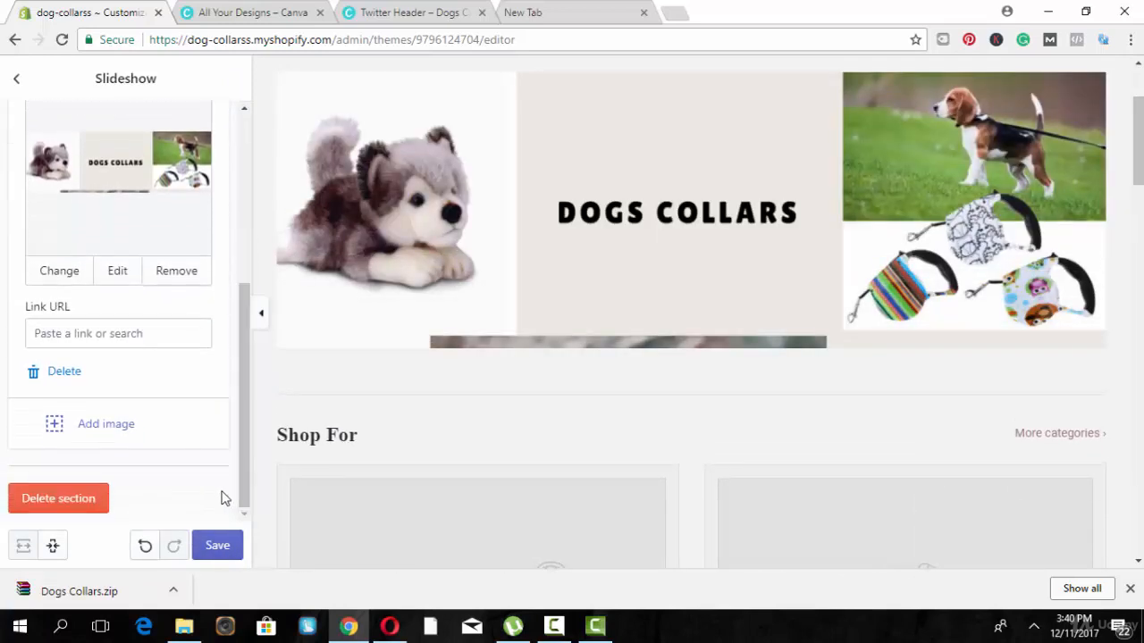
left_click(106, 427)
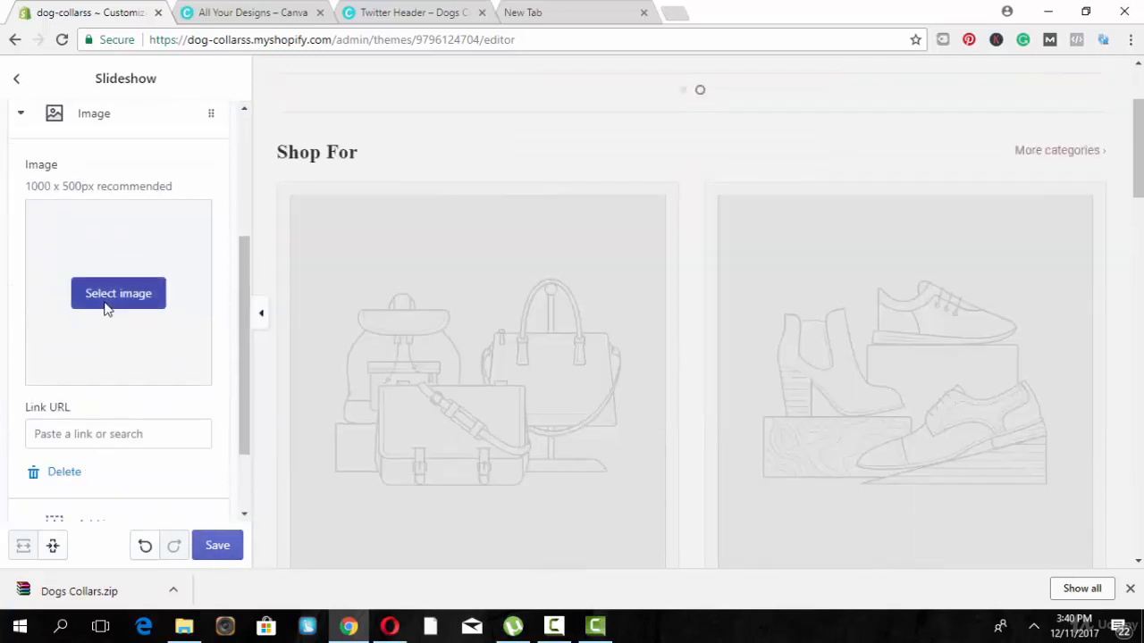
left_click(105, 306)
left_click(179, 211)
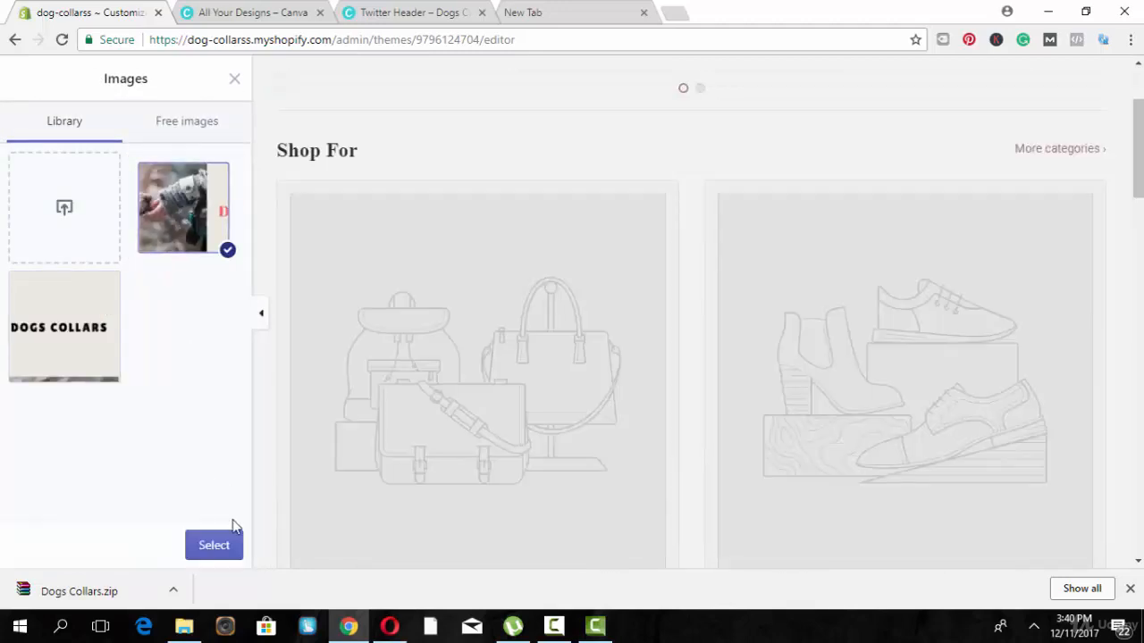
left_click(214, 545)
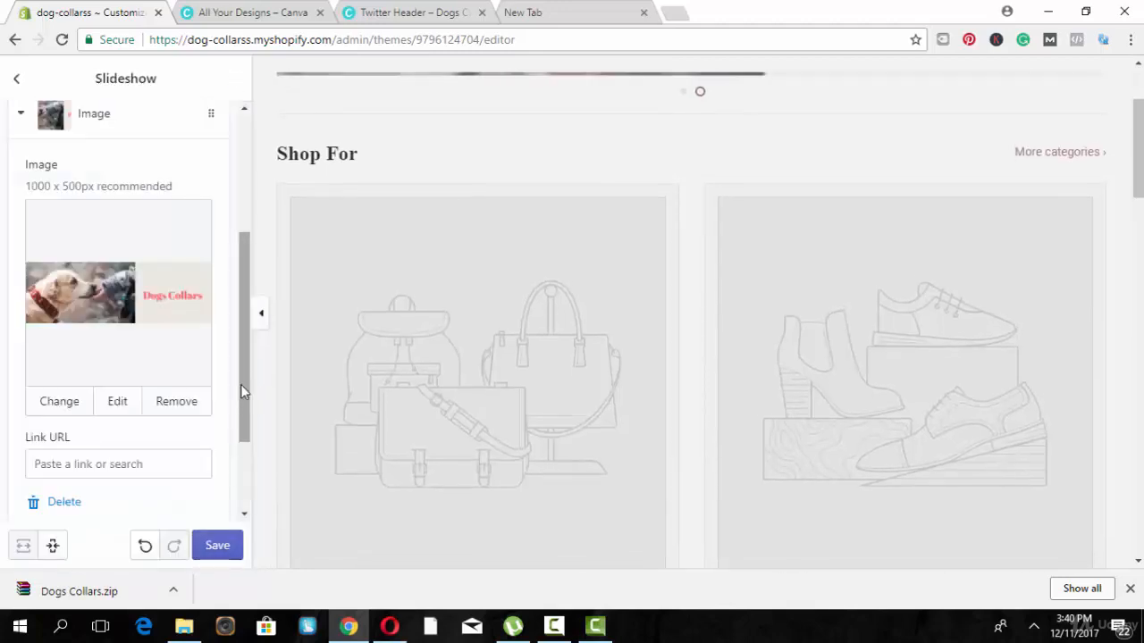
- Link the second slideshow image to the Dog collars collection and return to the theme's section list
left_click_drag(243, 391, 234, 553)
left_click(120, 333)
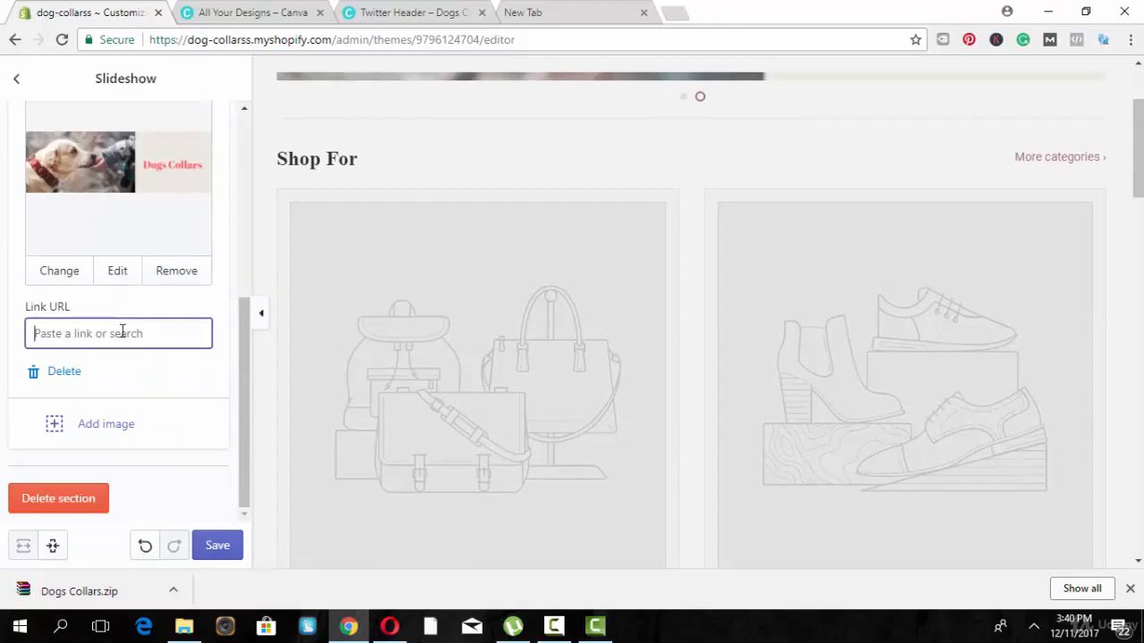
left_click(111, 161)
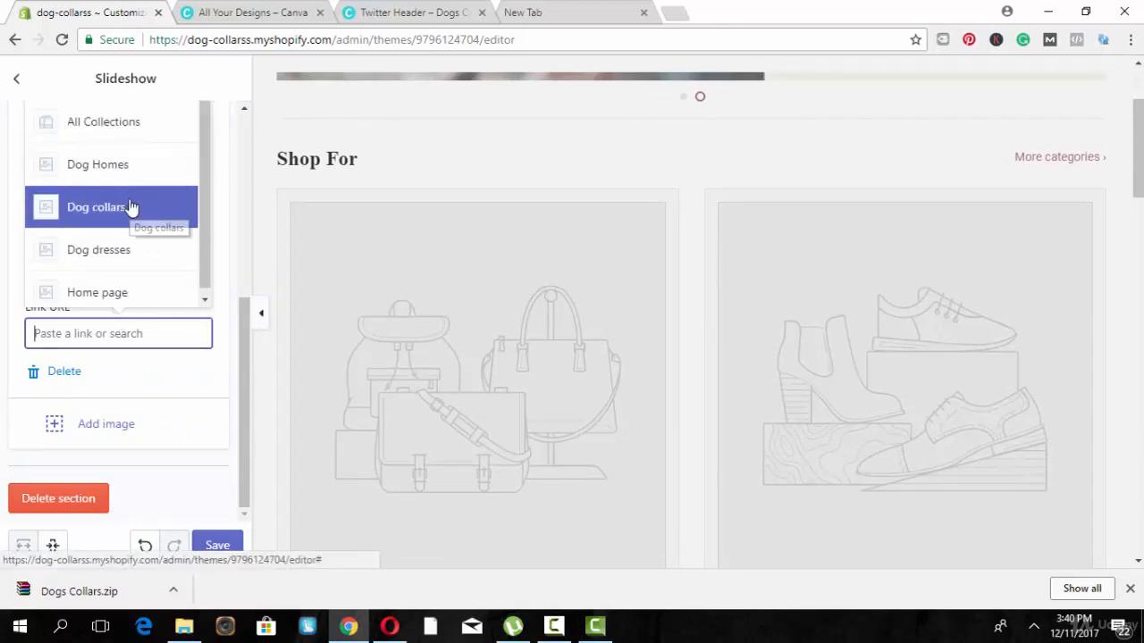
left_click(129, 206)
left_click_drag(240, 389, 258, 242)
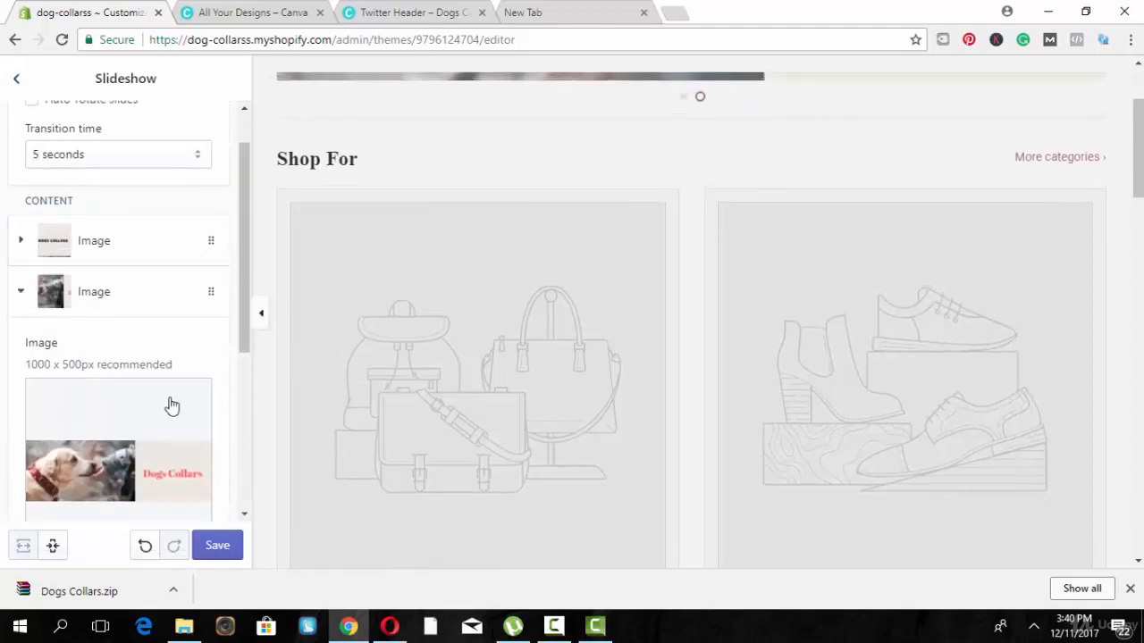
left_click(14, 81)
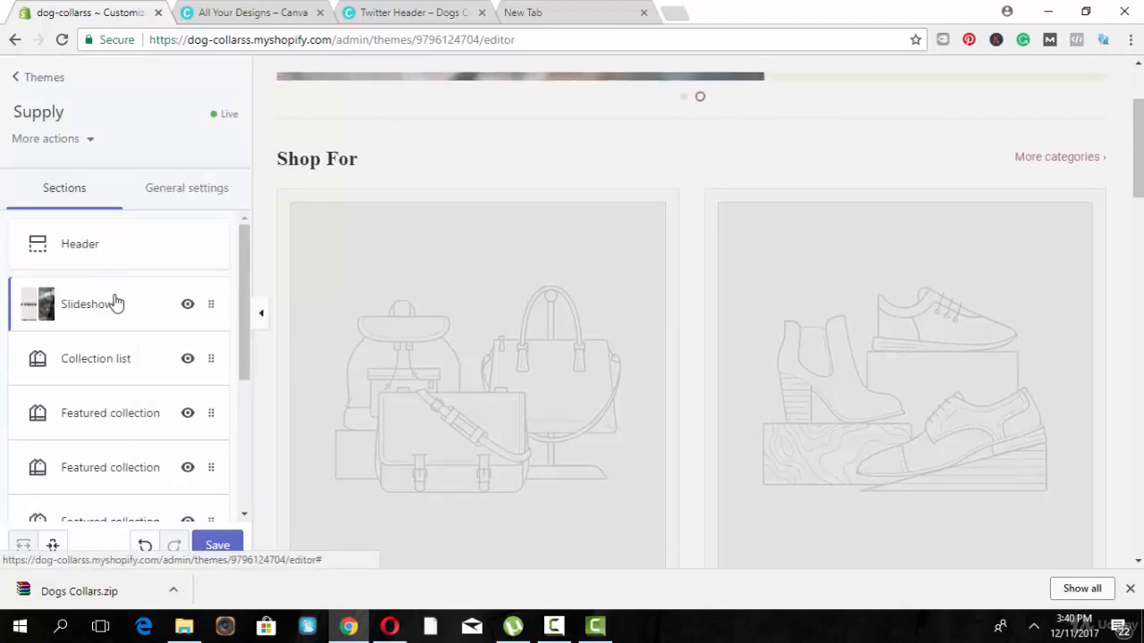
- In the Collection list section, set the first collection to Dog collars and the second to Dog dresses
left_click(113, 357)
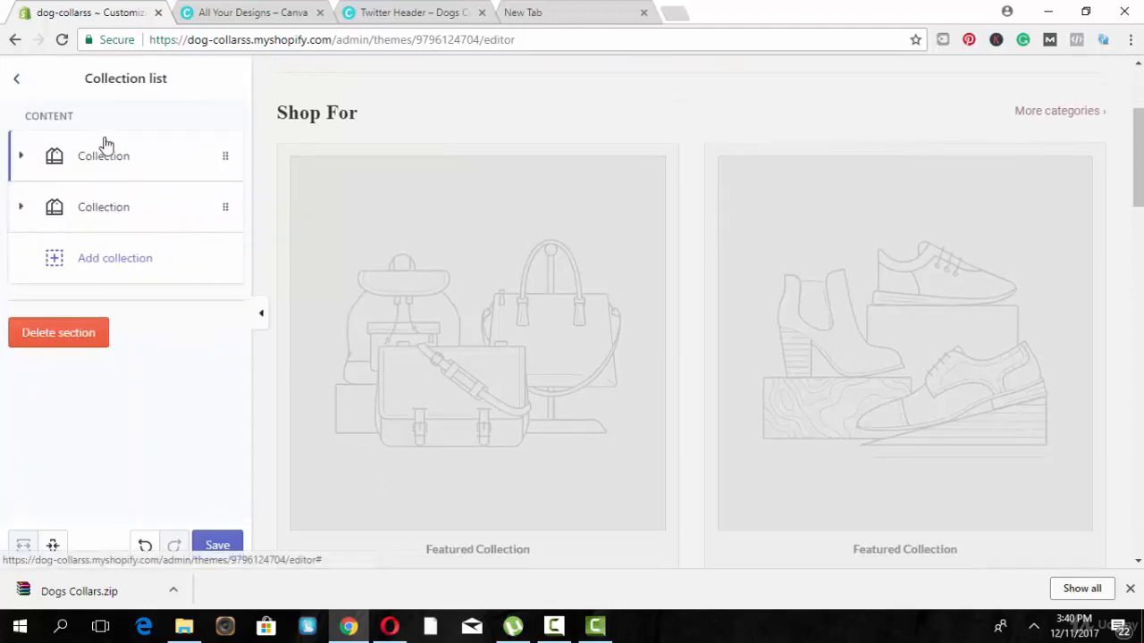
left_click(104, 146)
left_click(110, 240)
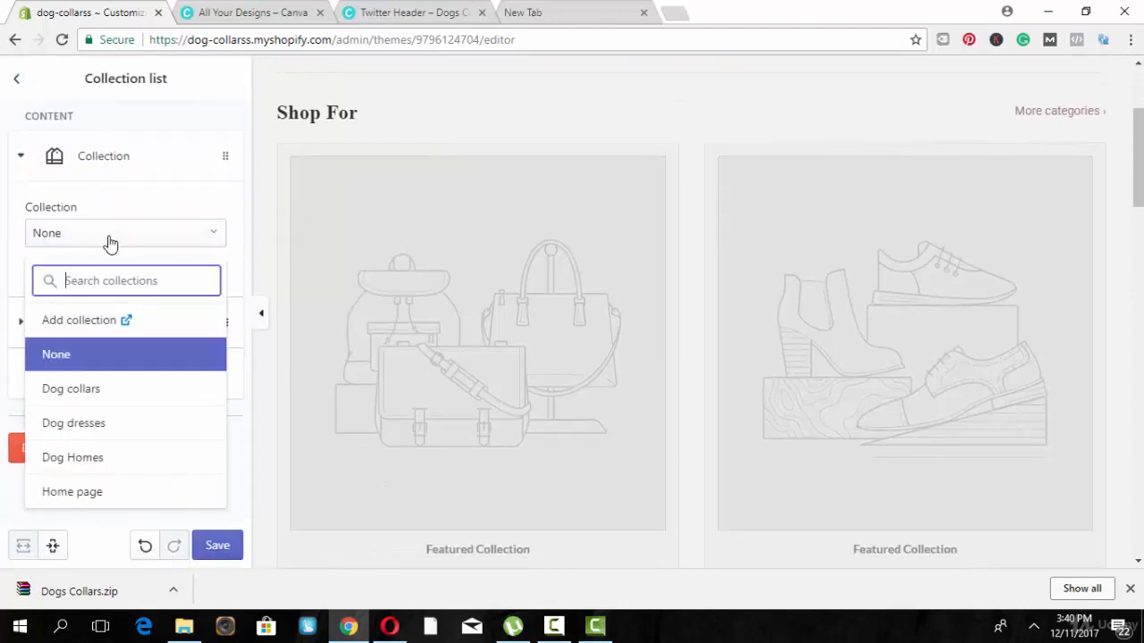
left_click(112, 393)
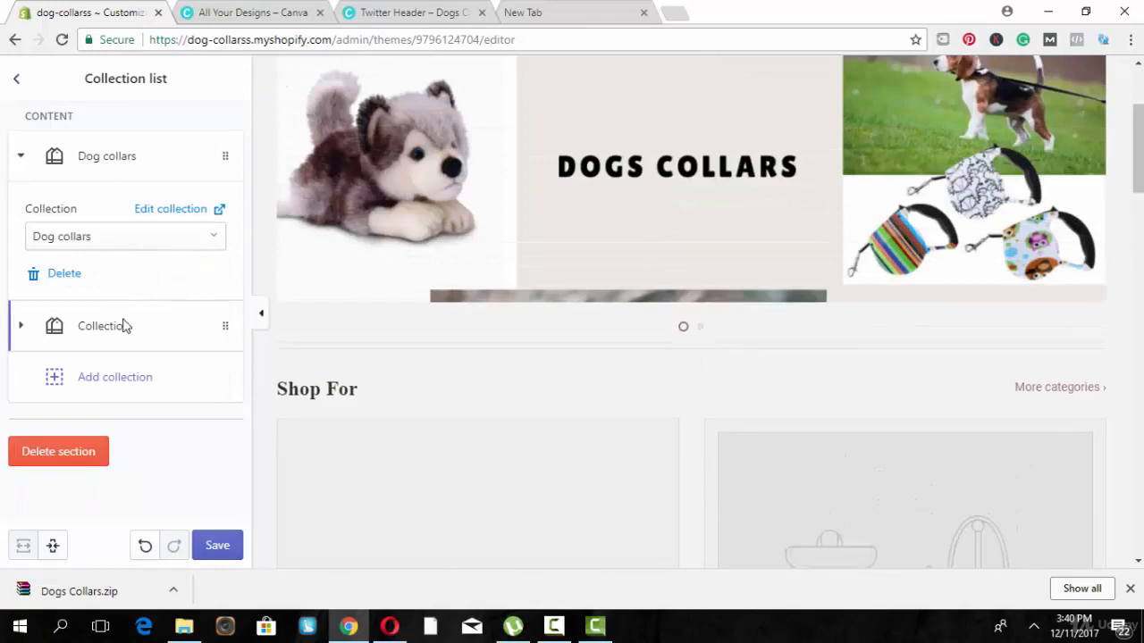
left_click(122, 325)
left_click(123, 282)
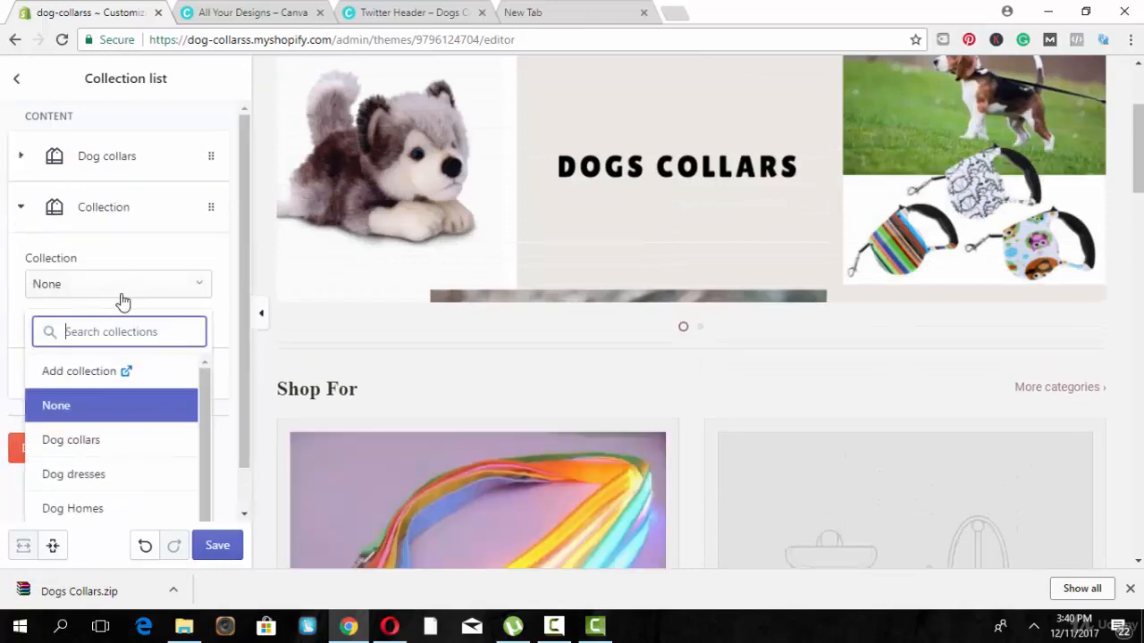
left_click(123, 473)
- Add a third collection to the Collection list section, set it to Dog Homes and return to the section list
left_click(143, 396)
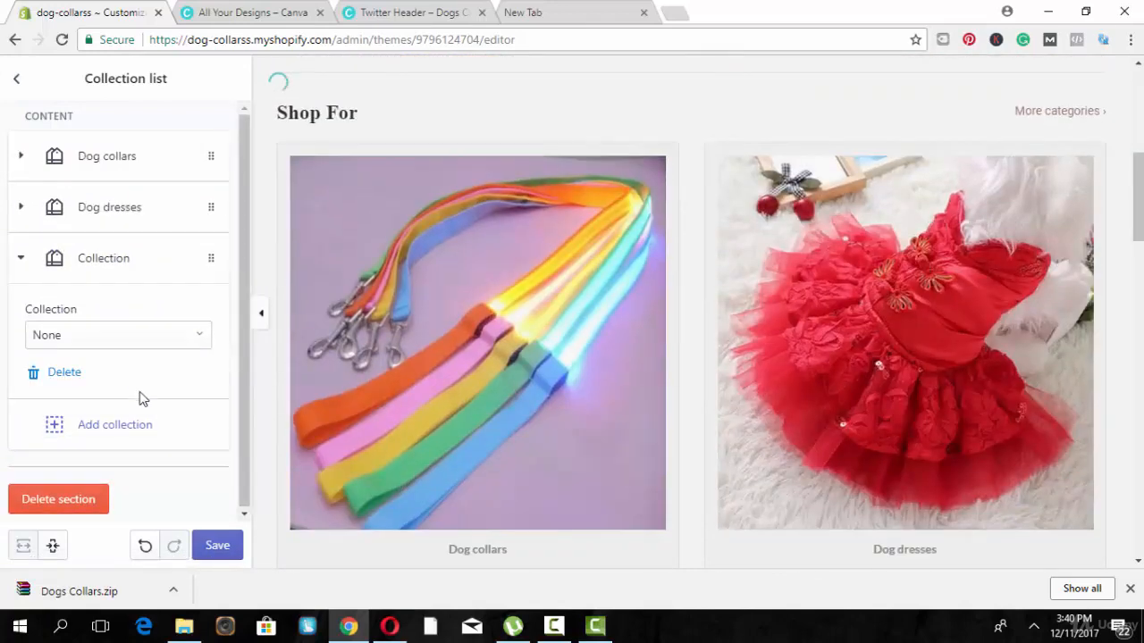
left_click(128, 345)
scroll(208, 235, "down", 1)
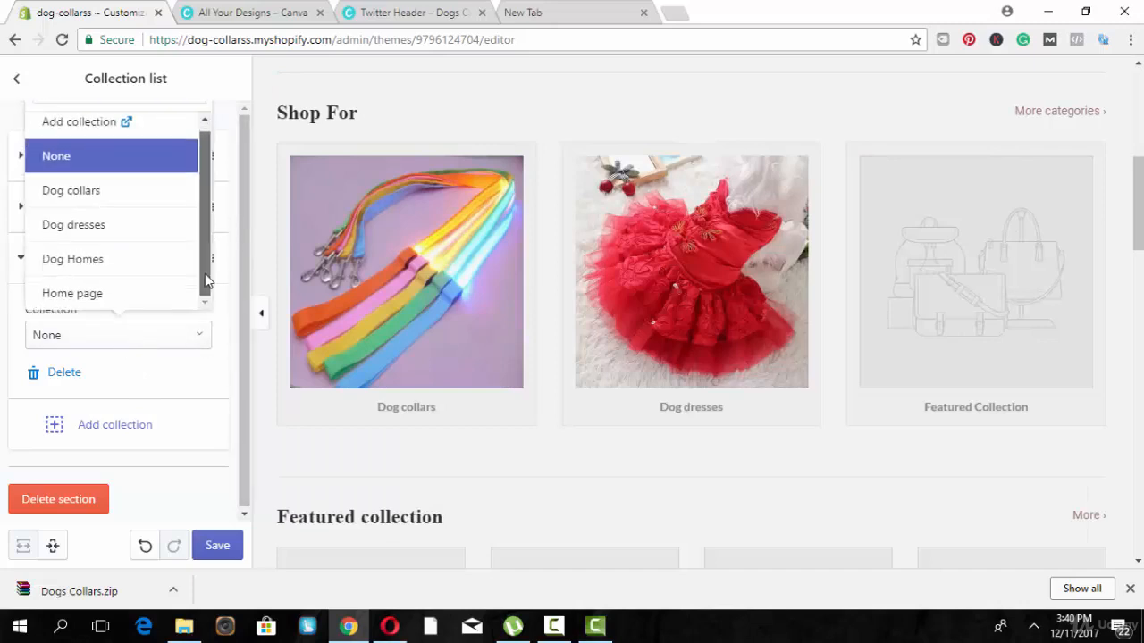
left_click(166, 262)
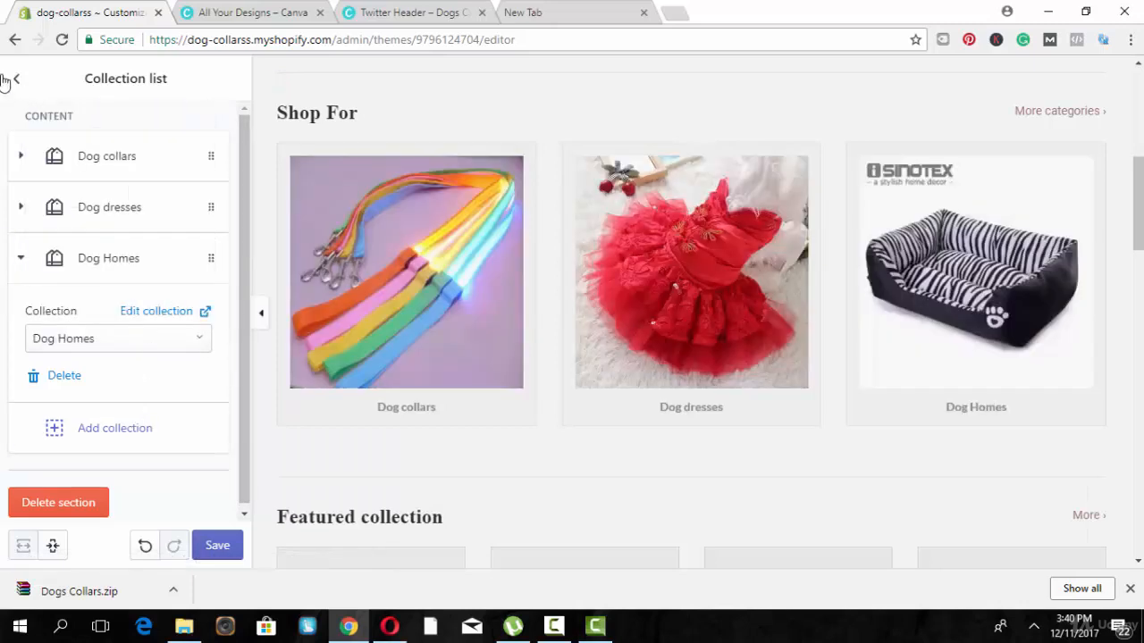
left_click(11, 79)
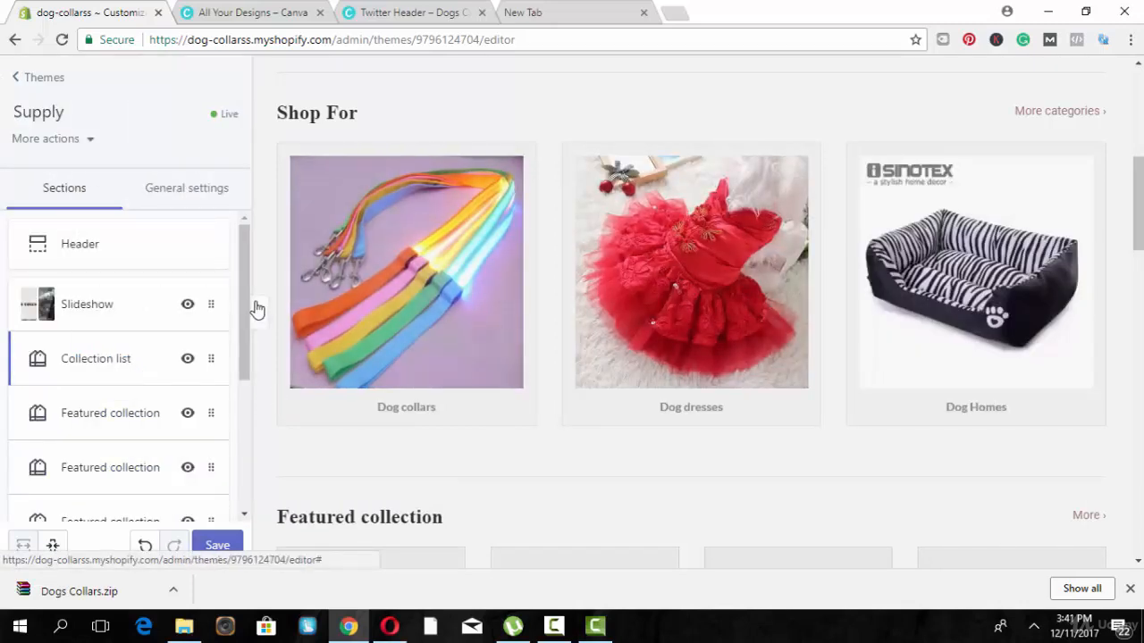
- Set the second Featured collection section to show the Dog collars collection and return to the section list
left_click_drag(244, 309, 244, 373)
left_click(138, 353)
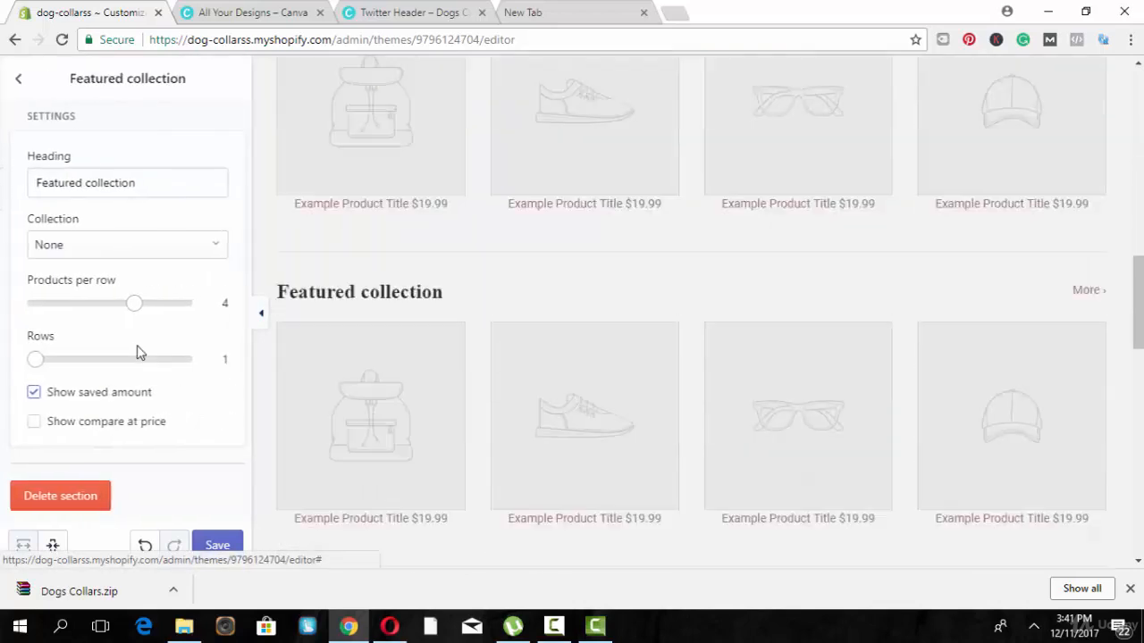
left_click(116, 255)
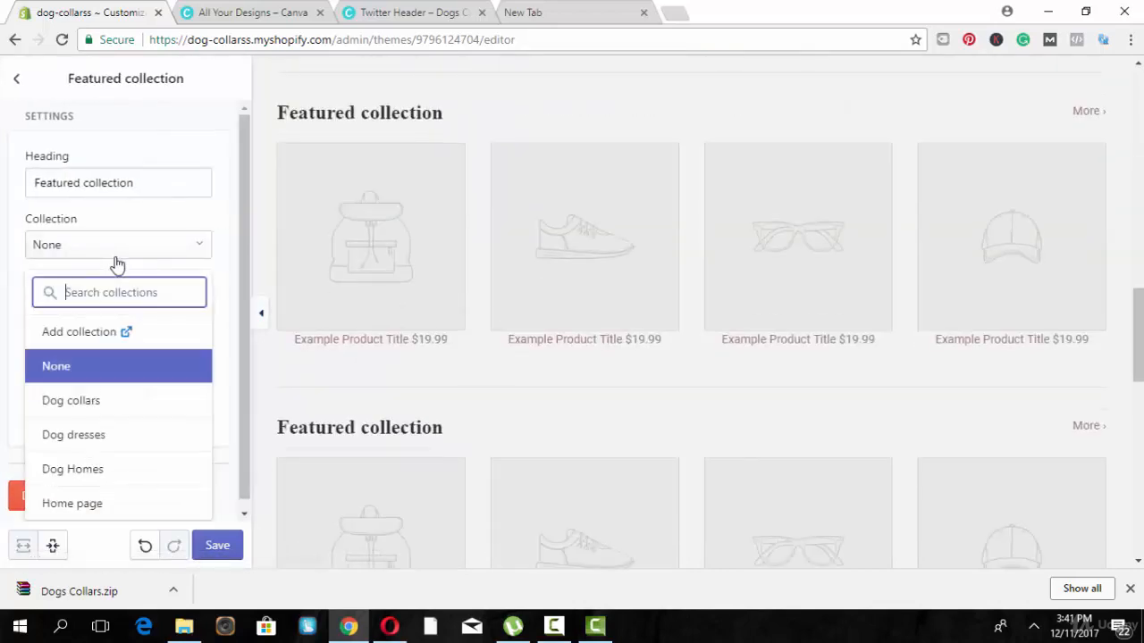
left_click(102, 397)
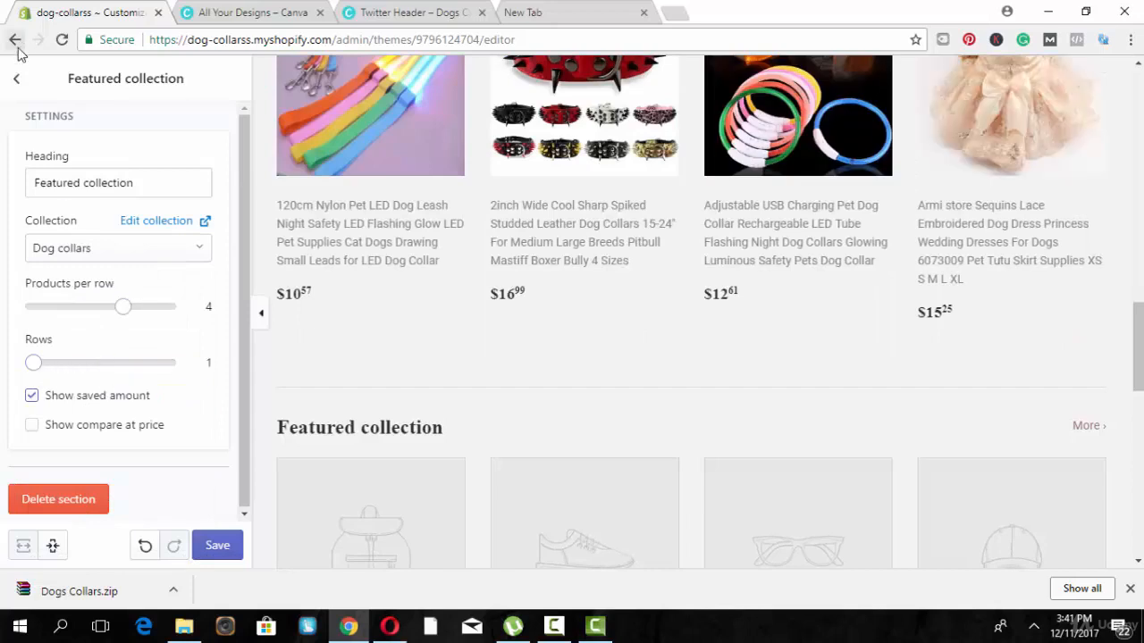
left_click(15, 85)
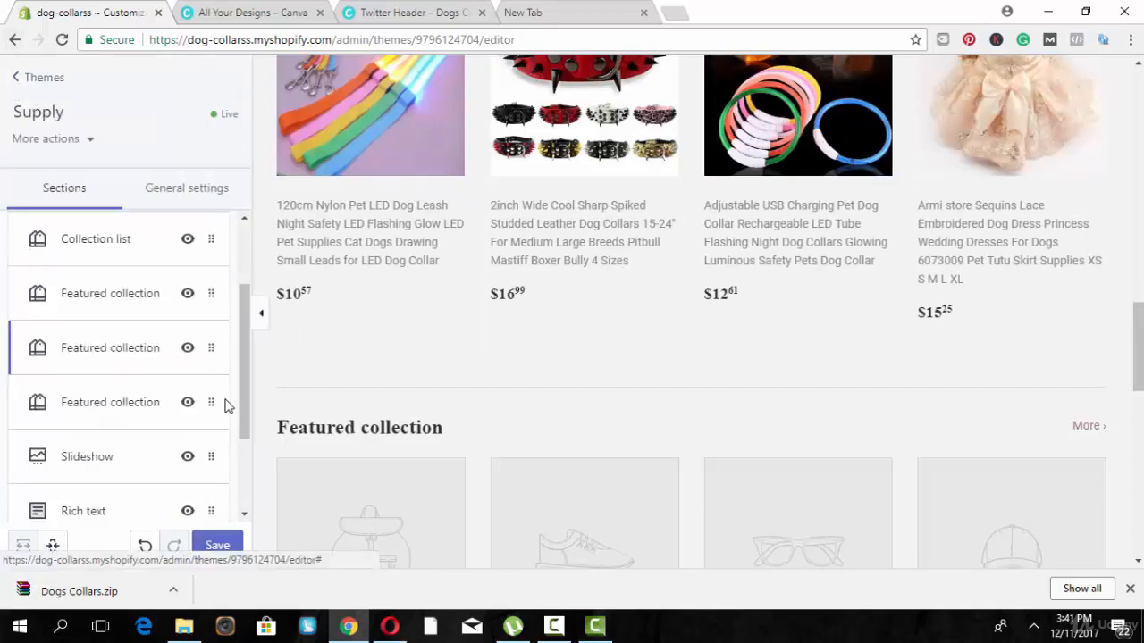
- Set the third Featured collection section to show the Dog dresses collection and return to the section list
left_click_drag(239, 403, 237, 446)
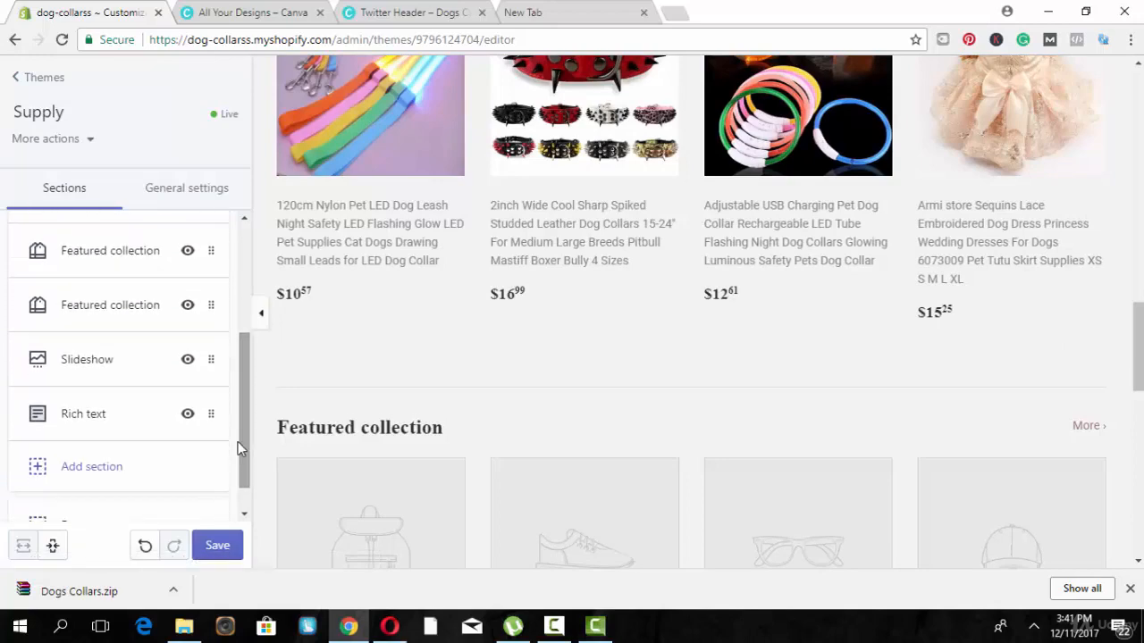
left_click(126, 351)
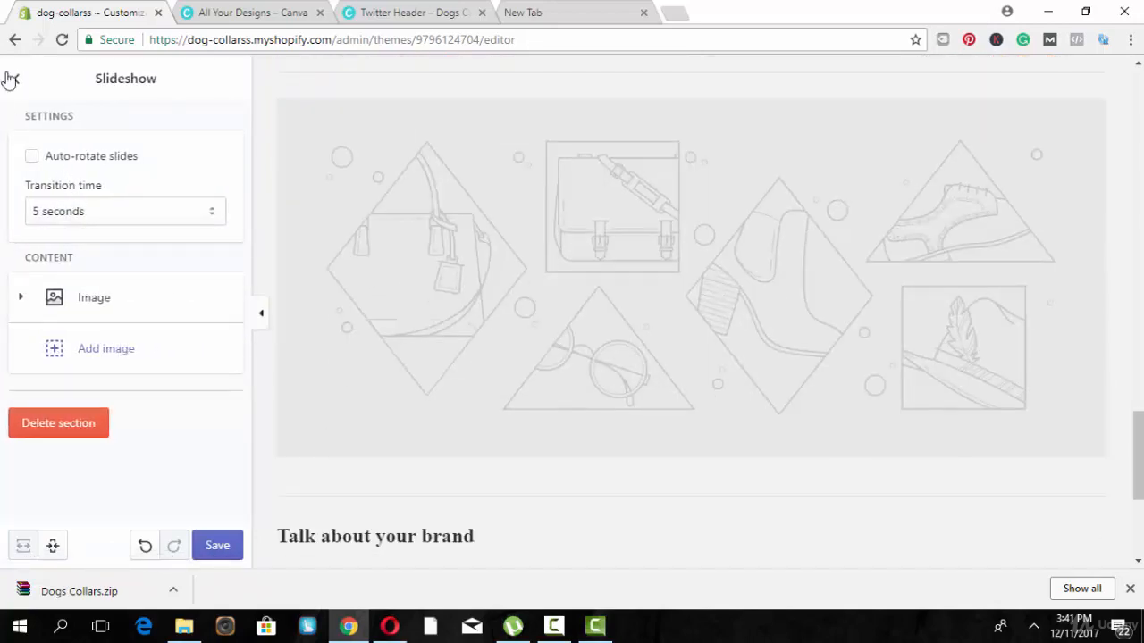
left_click(12, 81)
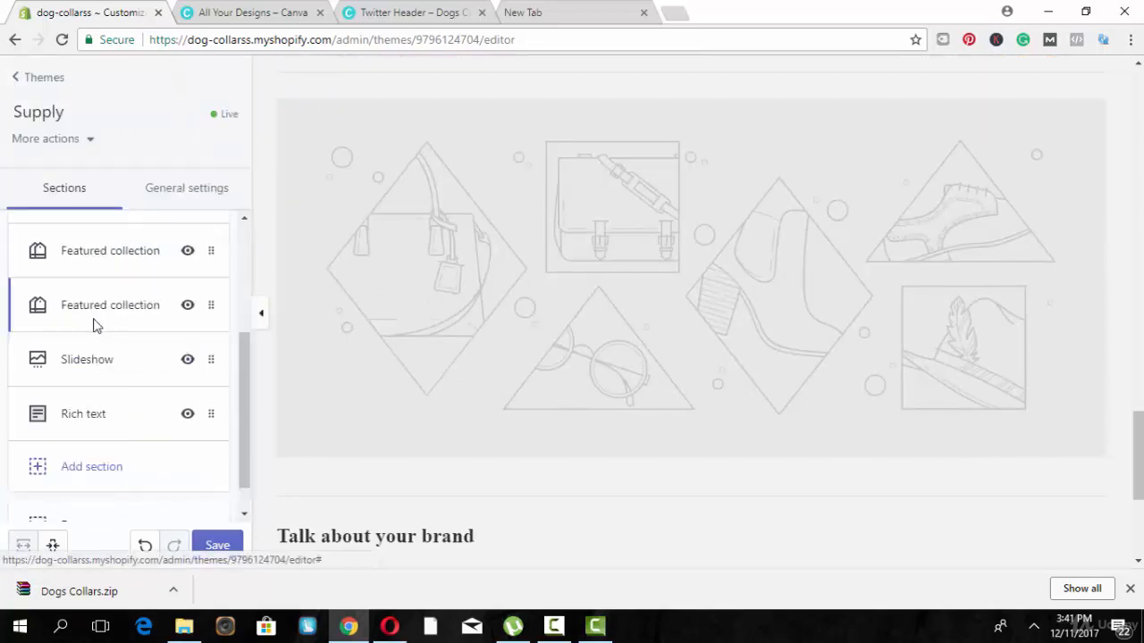
left_click(94, 308)
left_click(97, 256)
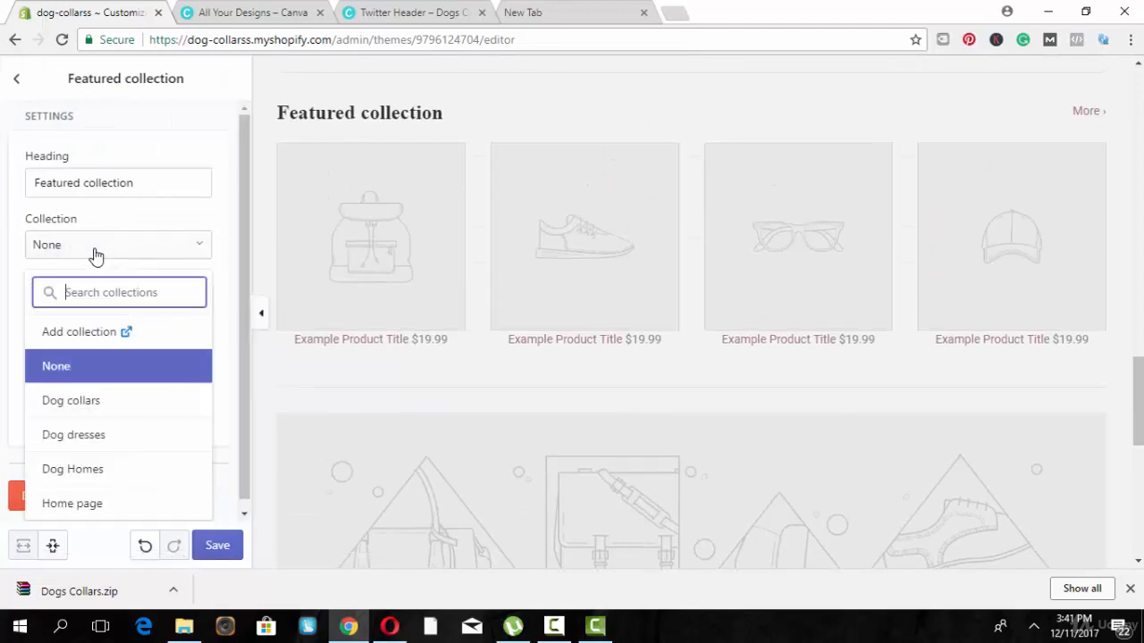
left_click(80, 434)
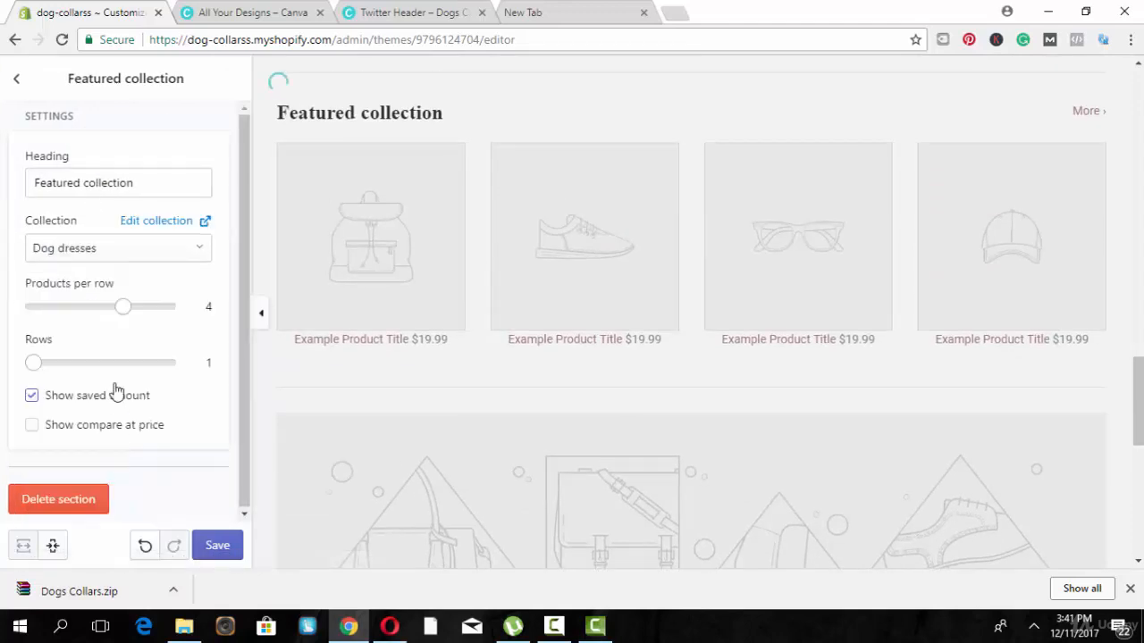
left_click(15, 78)
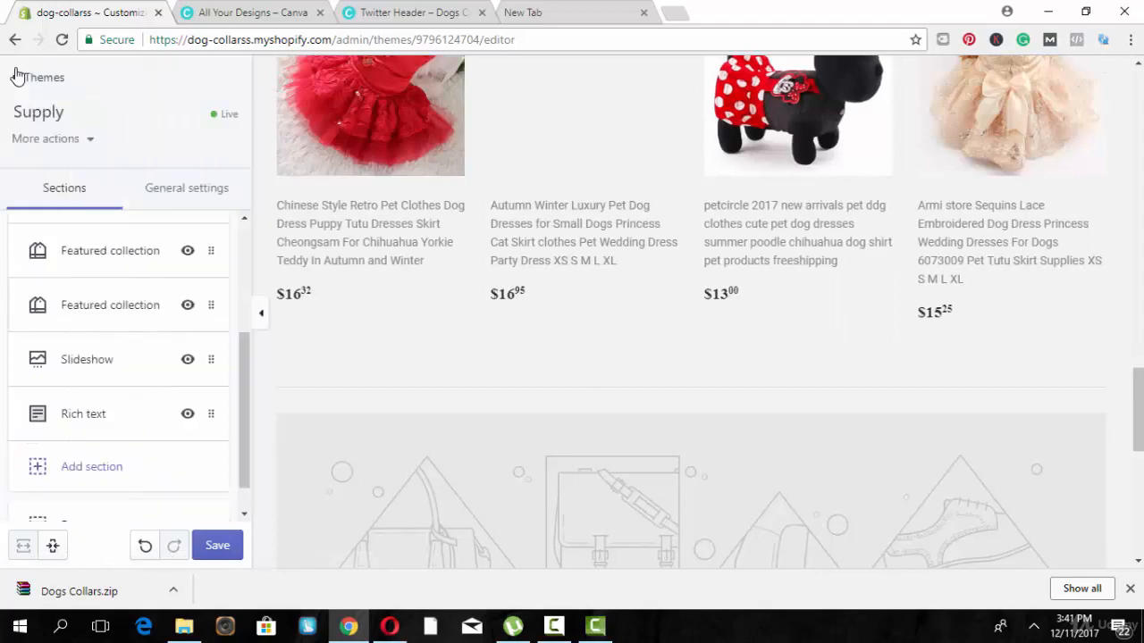
- Delete the lower Slideshow section with placeholder artwork from the homepage
left_click(70, 379)
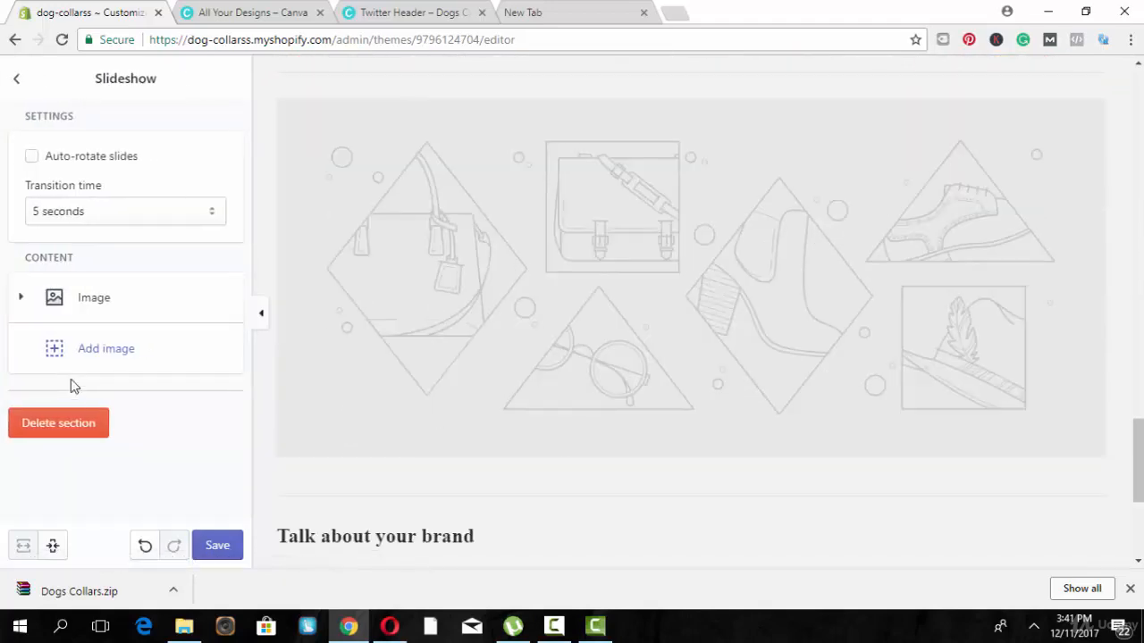
left_click(78, 420)
left_click(75, 420)
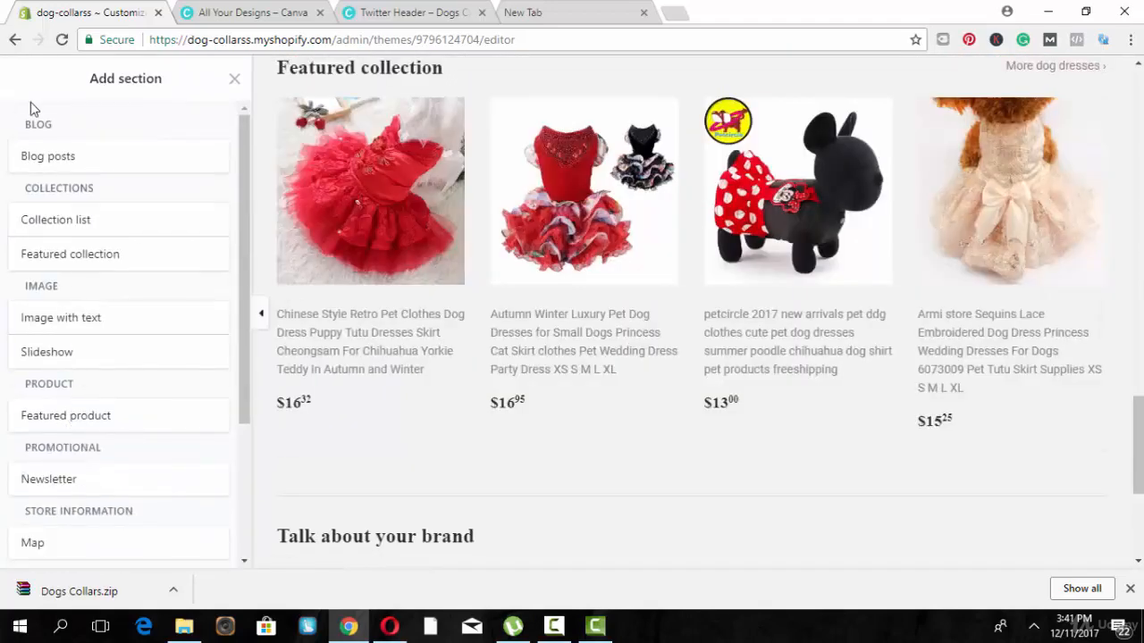
left_click(234, 82)
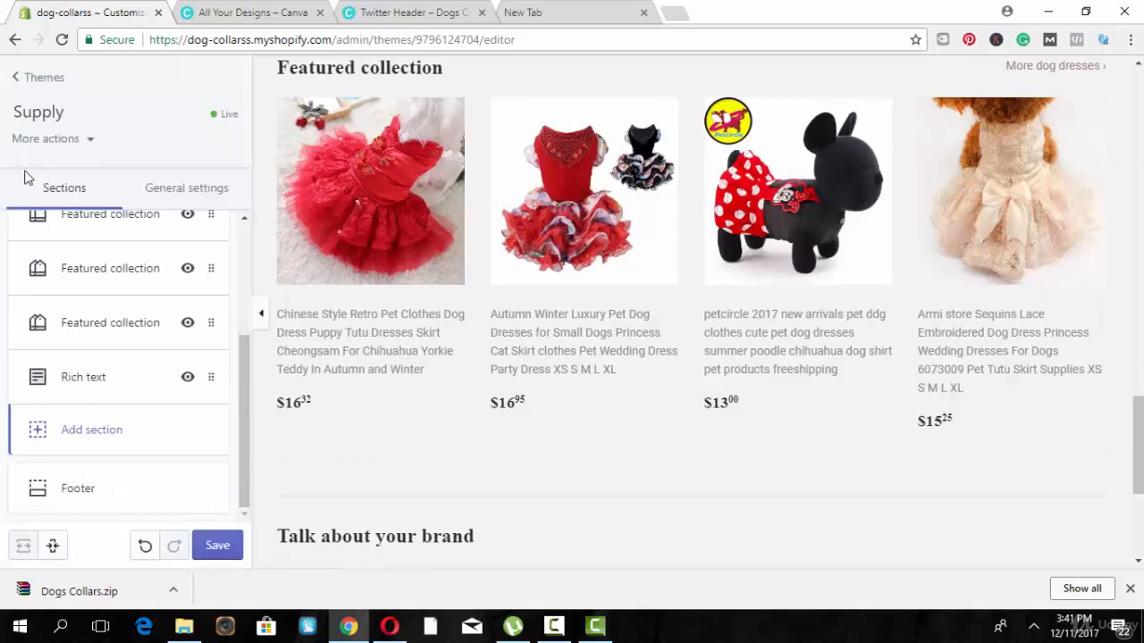
- Delete the "Talk about your brand" Rich text section from the homepage
left_click(83, 377)
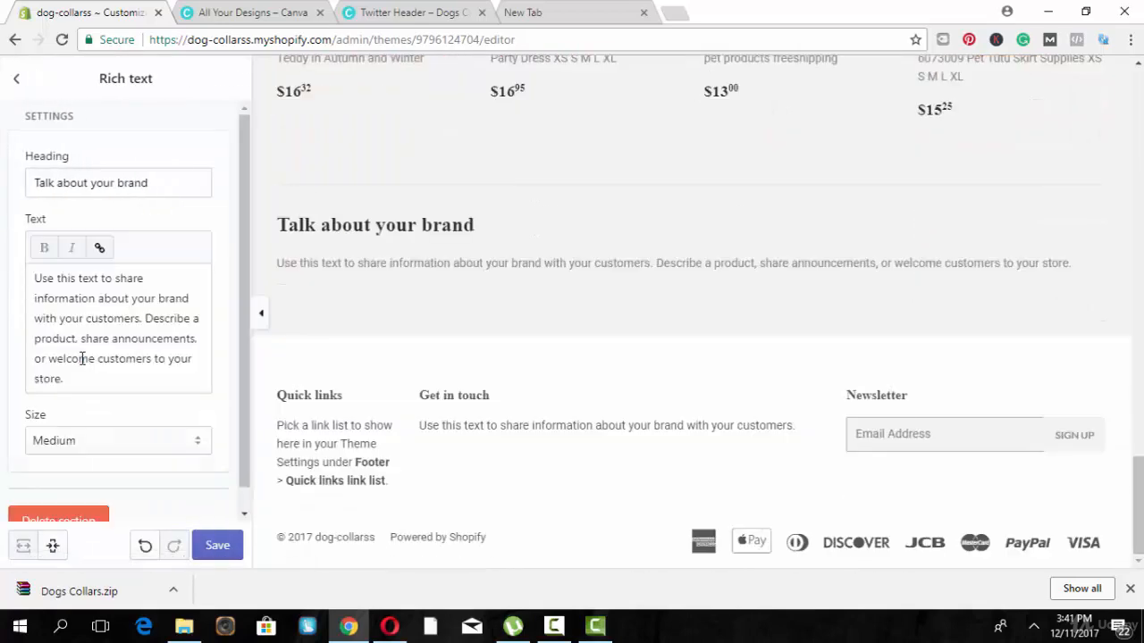
left_click(79, 358)
left_click(87, 518)
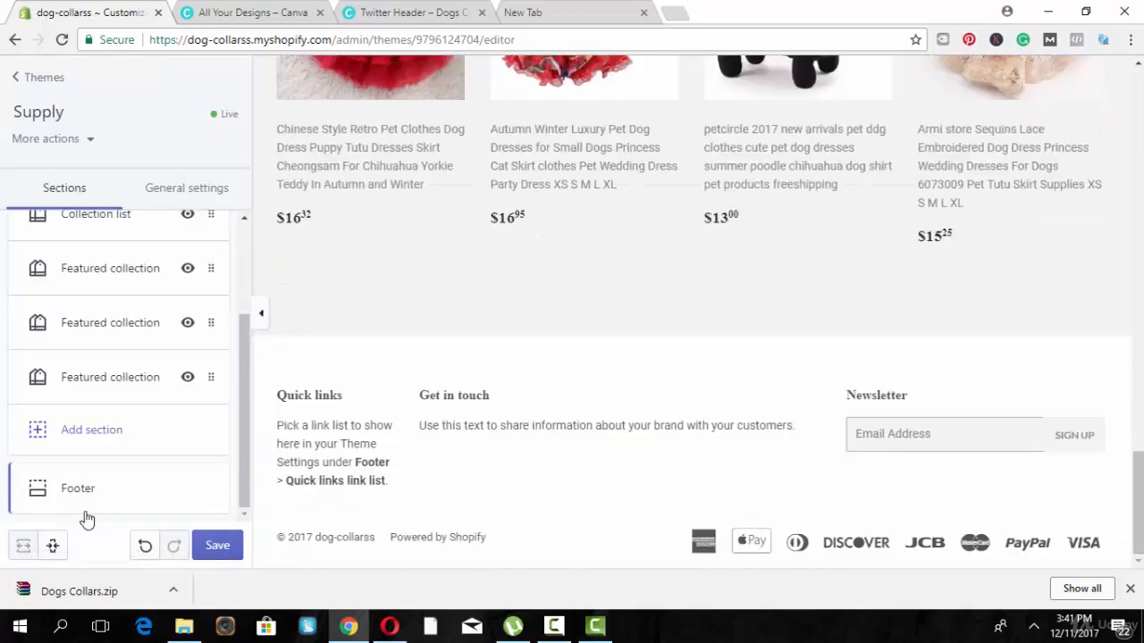
- Add a Featured product section to the homepage
left_click(108, 438)
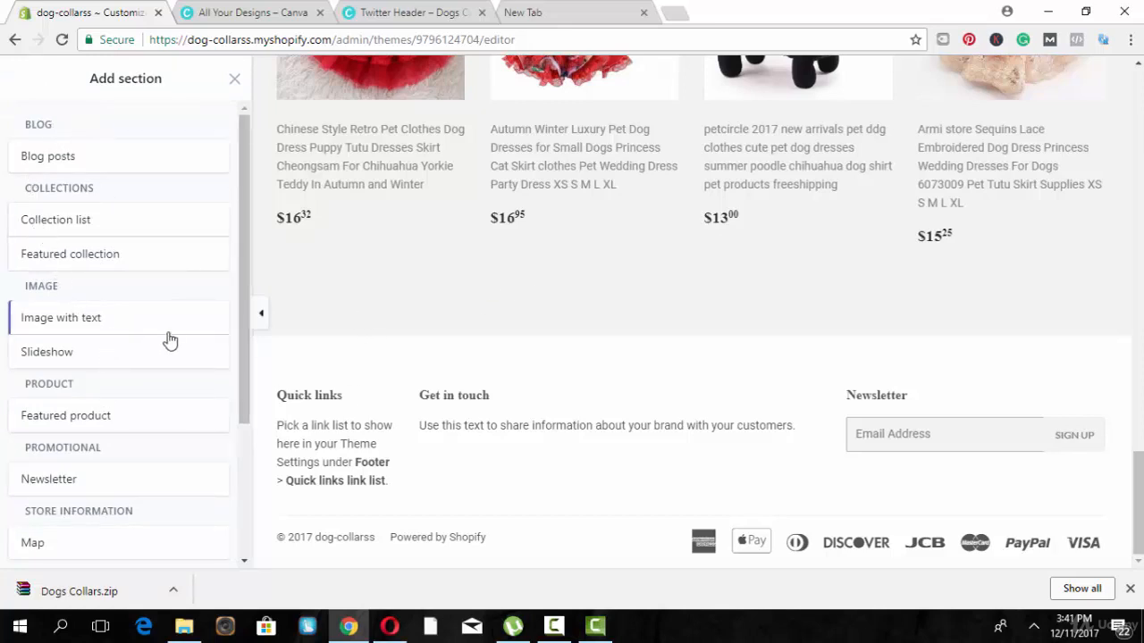
scroll(243, 445, "down", 1)
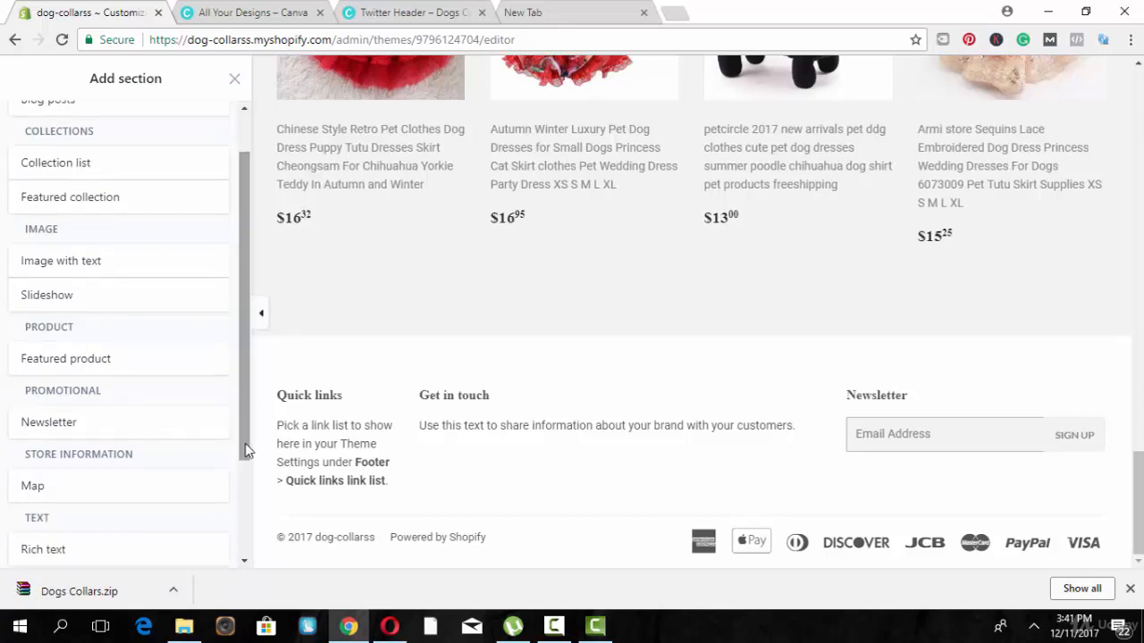
left_click(145, 369)
left_click(204, 360)
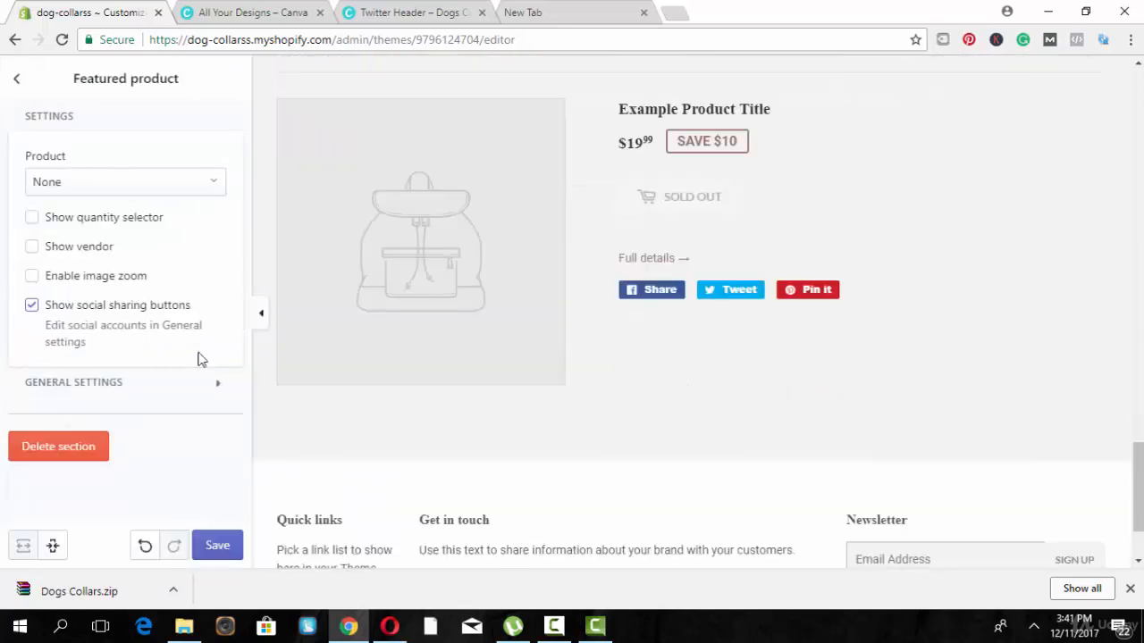
- Set the featured product to the Armi store Sequins Lace Embroidered Dog Dress, save the theme and return to the section list
left_click(149, 177)
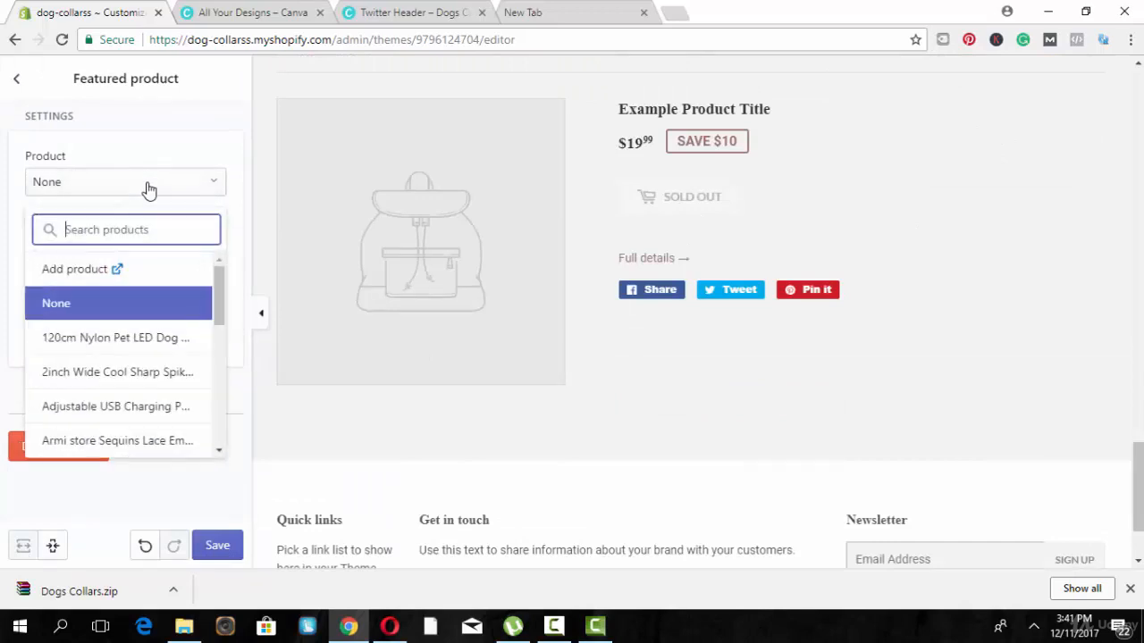
left_click(132, 437)
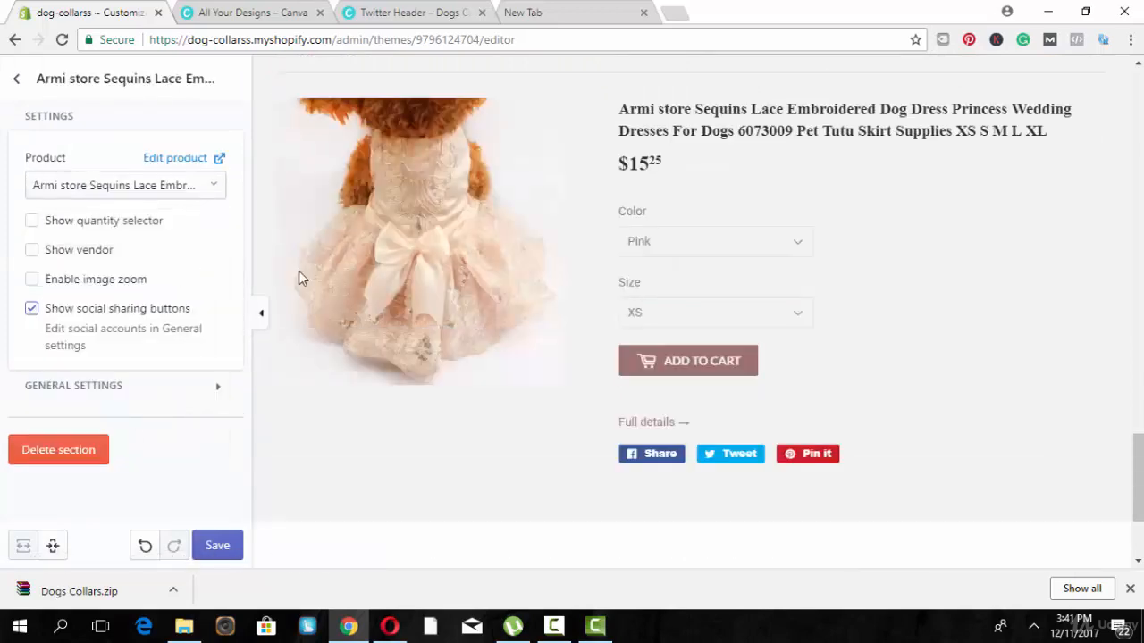
left_click(217, 545)
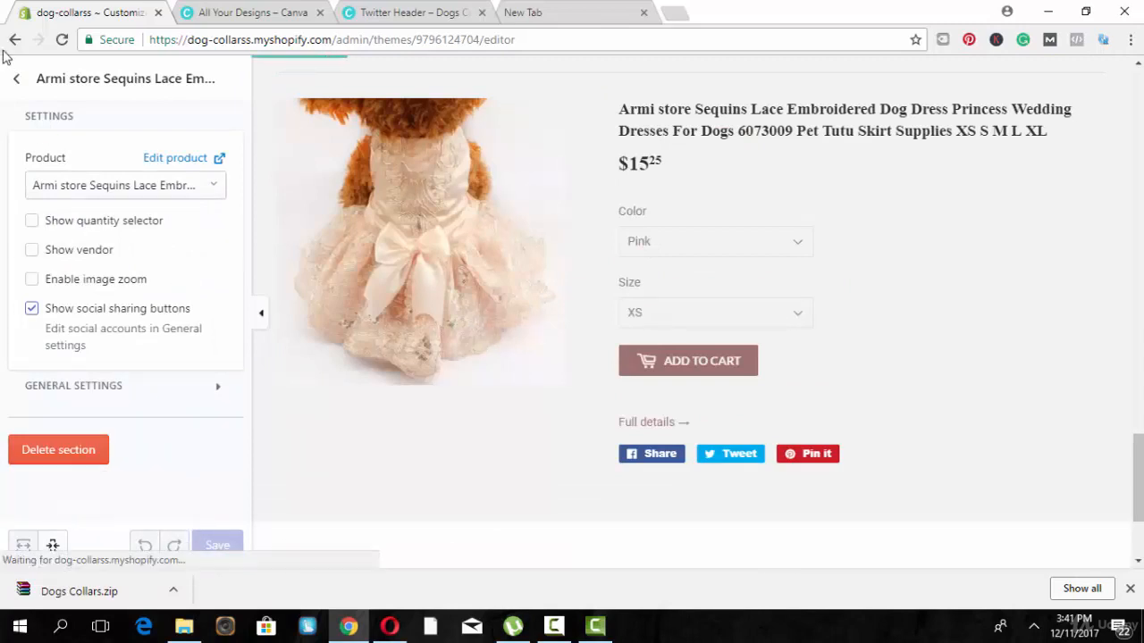
left_click(15, 82)
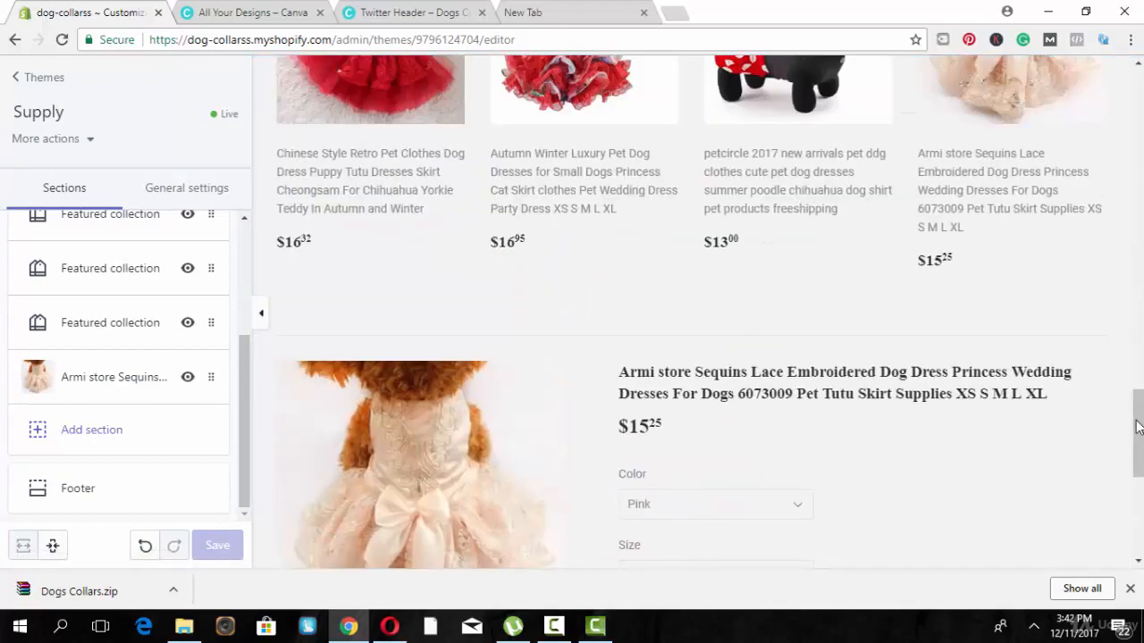
- Set the first Featured collection section to show the Dog Homes collection and save the theme
left_click_drag(1140, 411, 1140, 303)
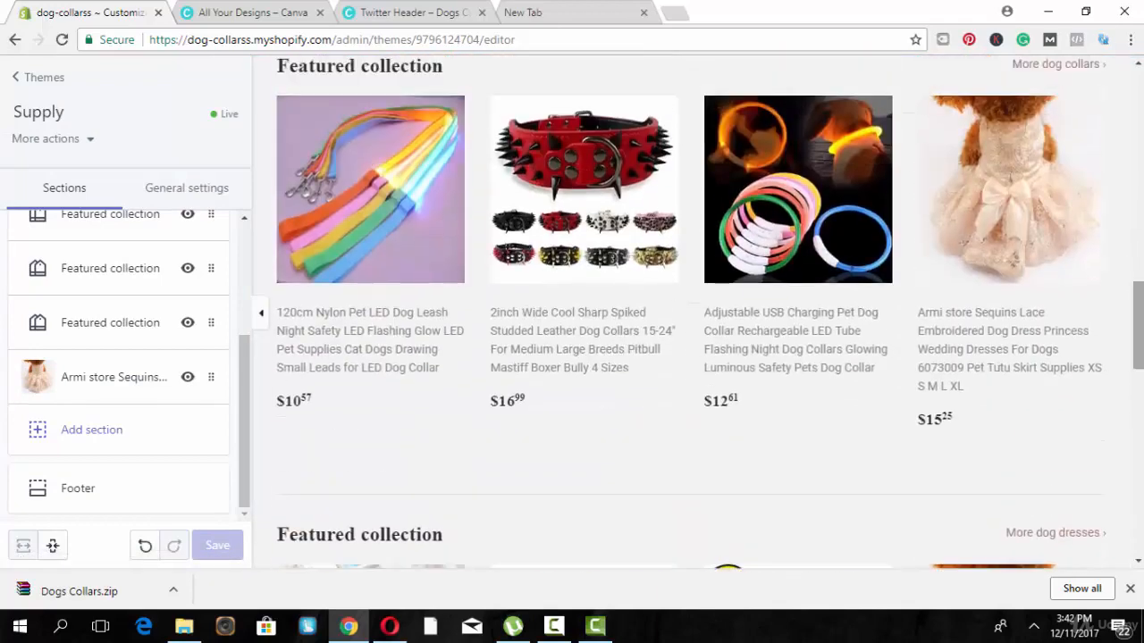
left_click(259, 319)
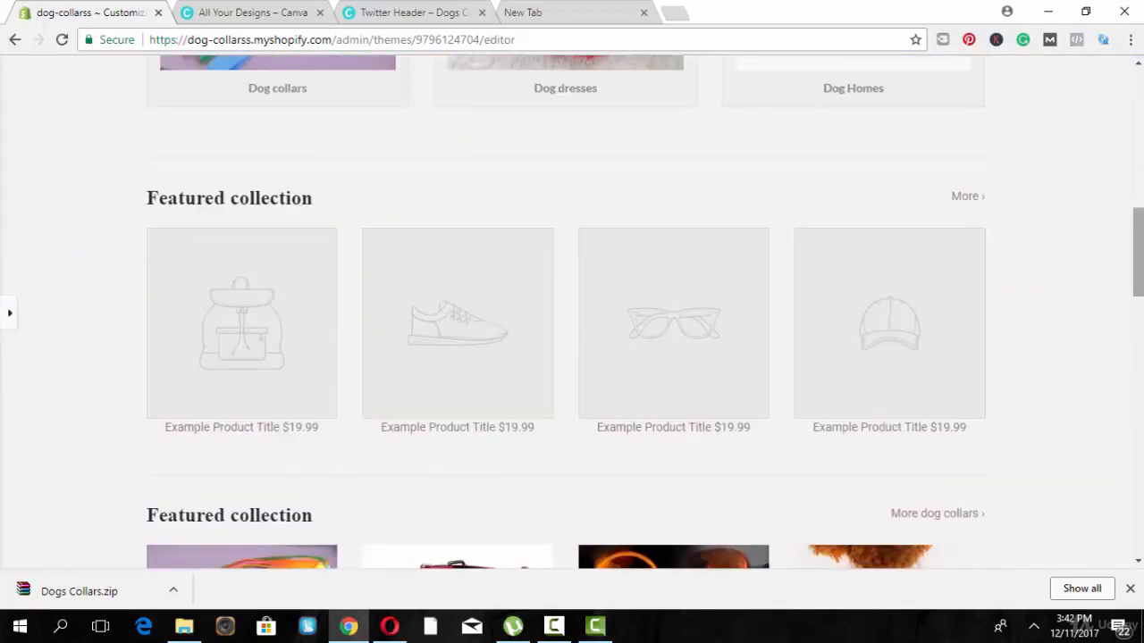
left_click_drag(1139, 252, 1138, 282)
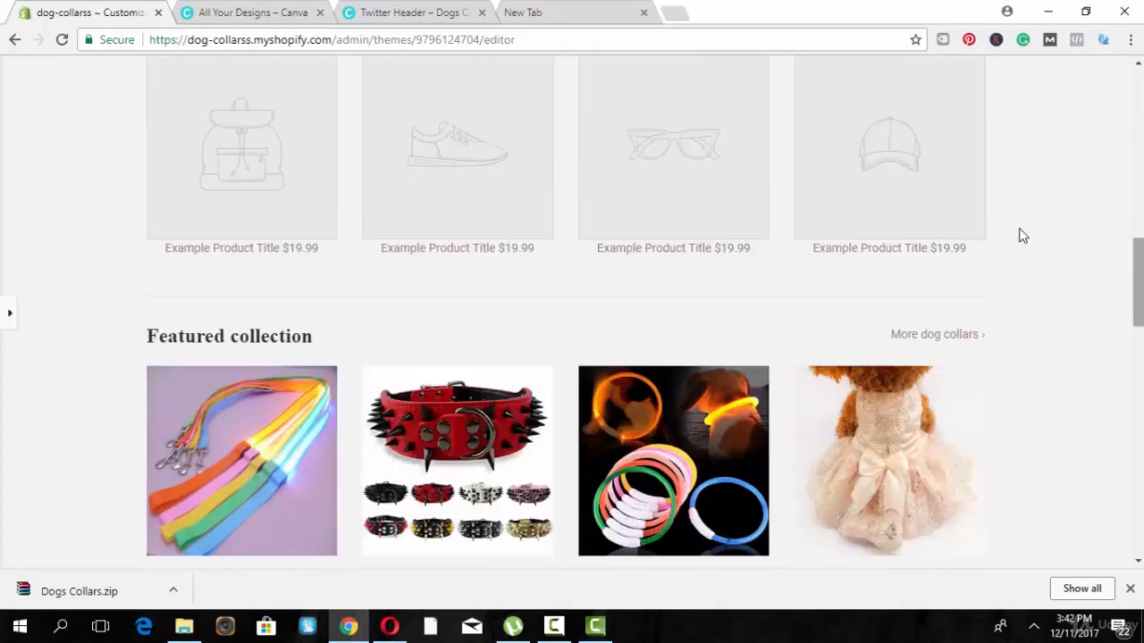
left_click(5, 313)
left_click(107, 223)
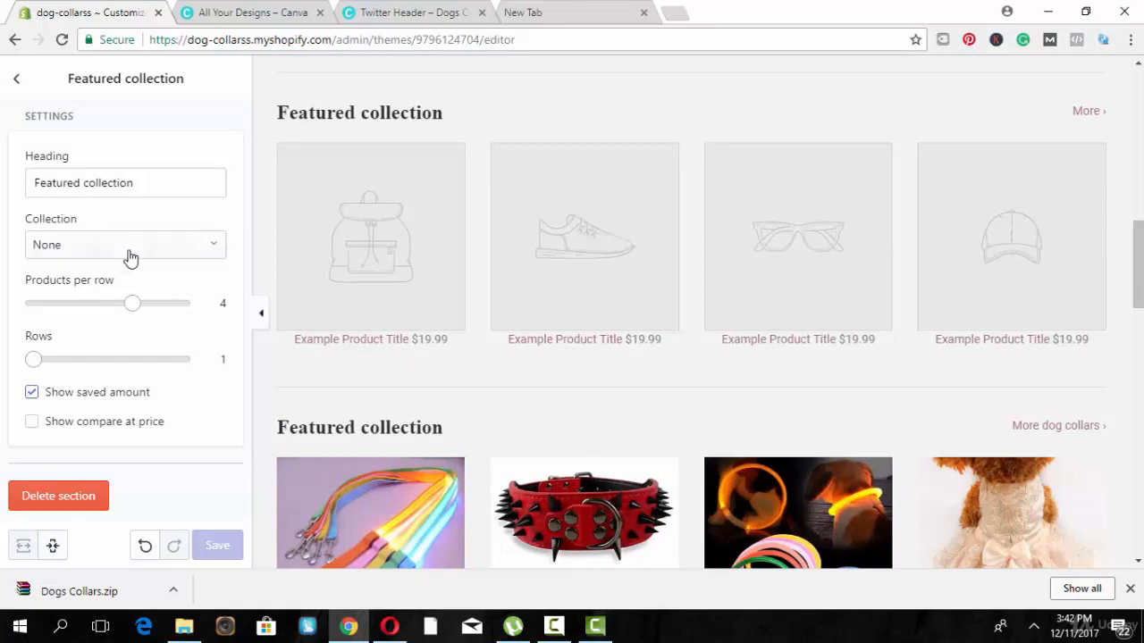
left_click(130, 258)
left_click(133, 416)
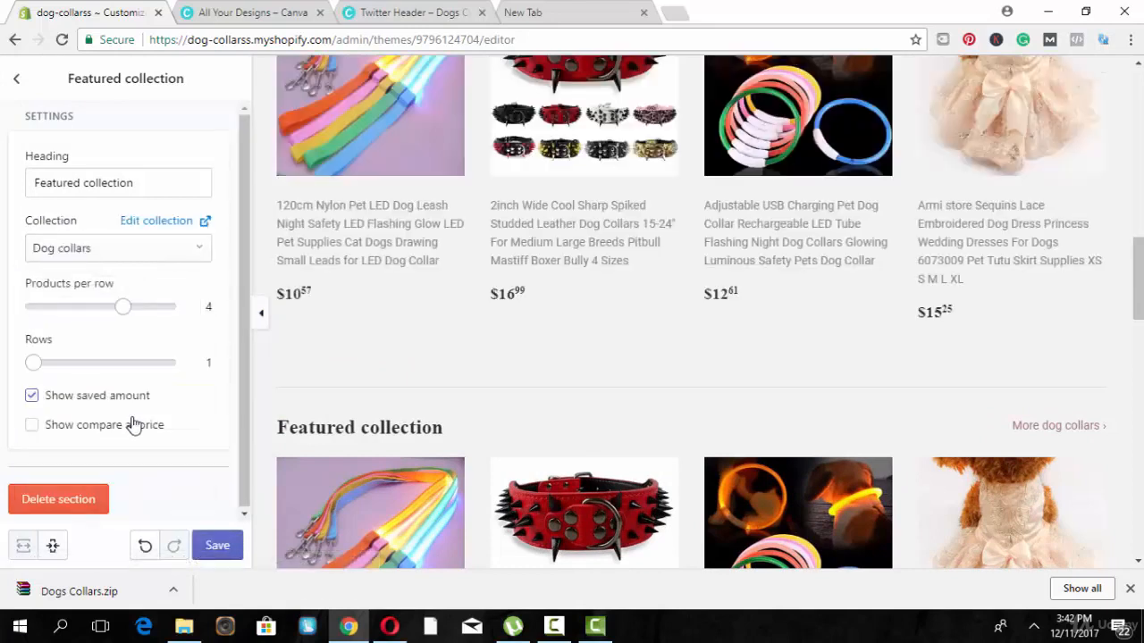
left_click(152, 247)
left_click(159, 478)
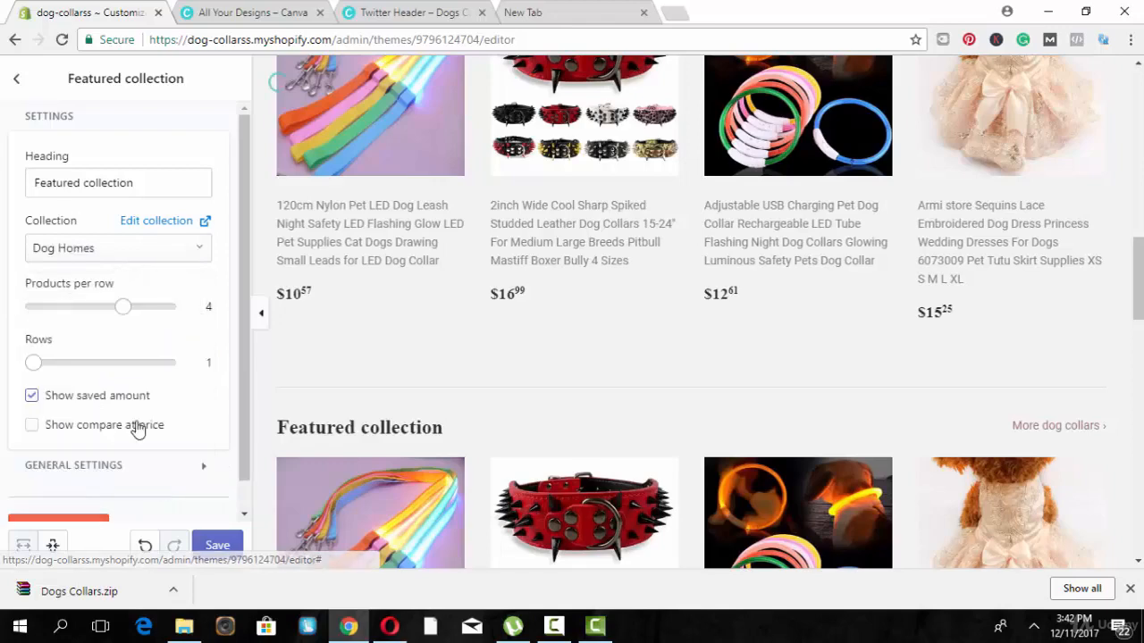
left_click(14, 82)
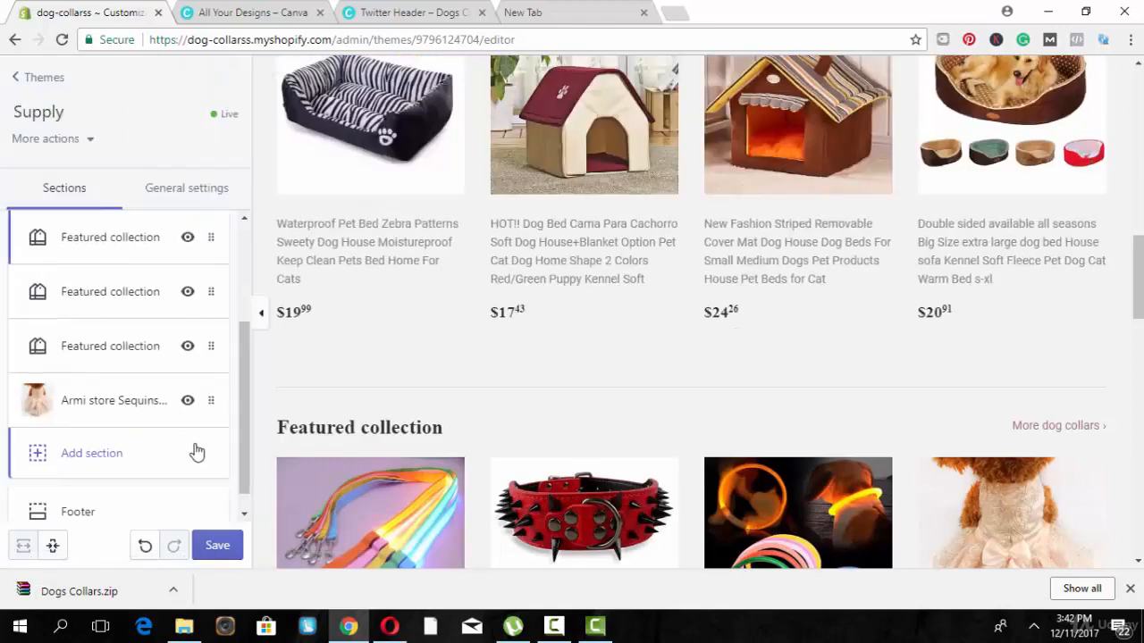
left_click(217, 545)
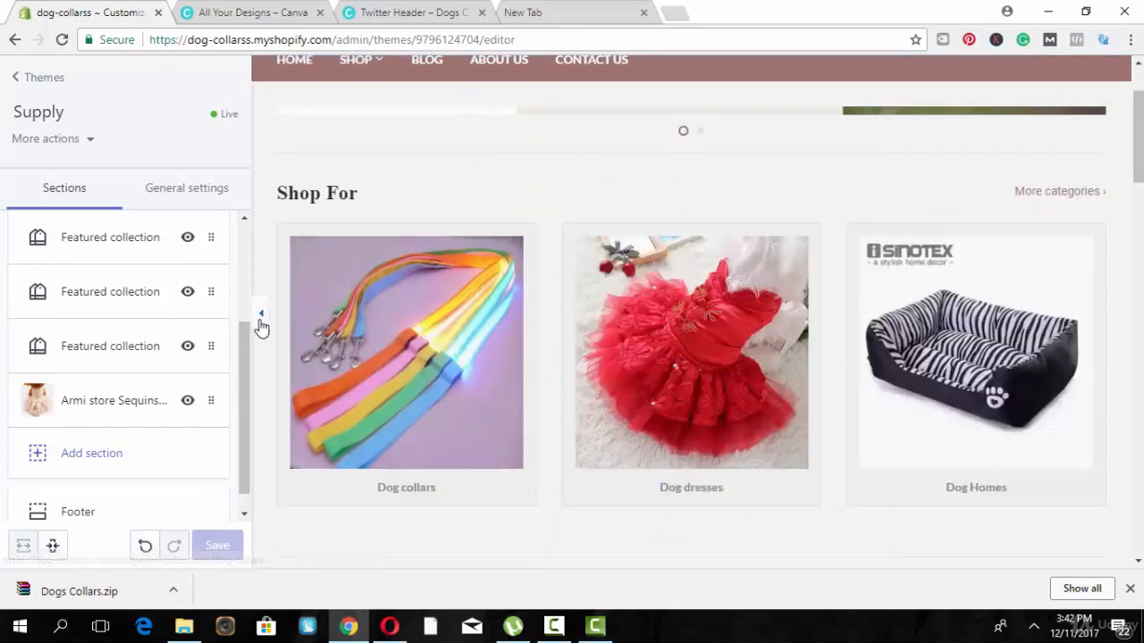
- In the Footer section, set the Quick links block's menu to Main menu
left_click(260, 317)
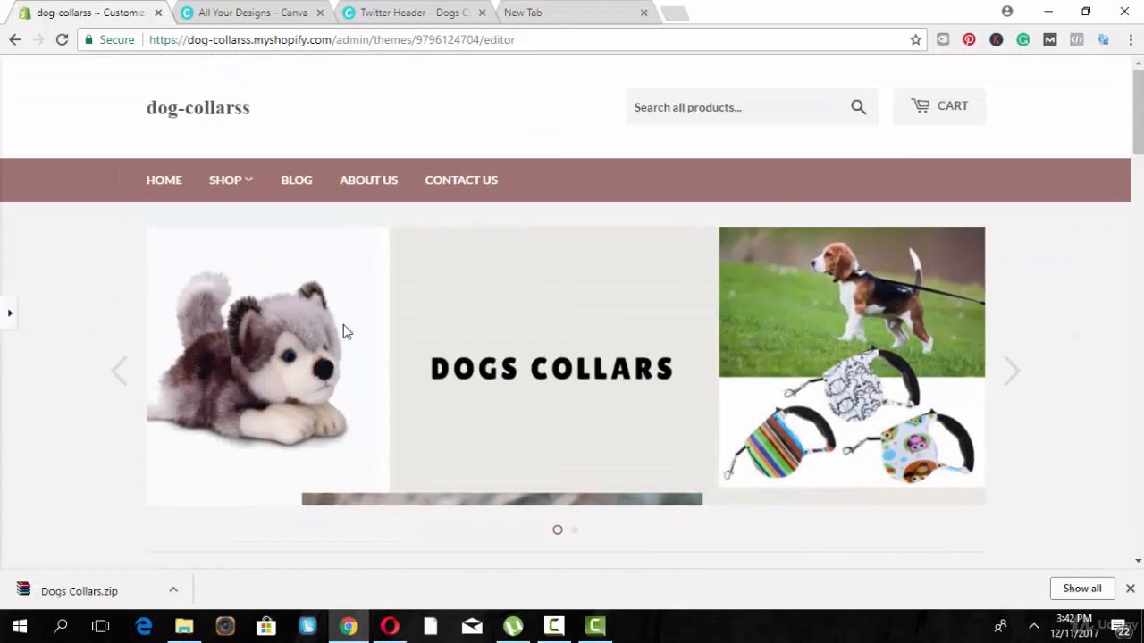
mouse_move(235, 203)
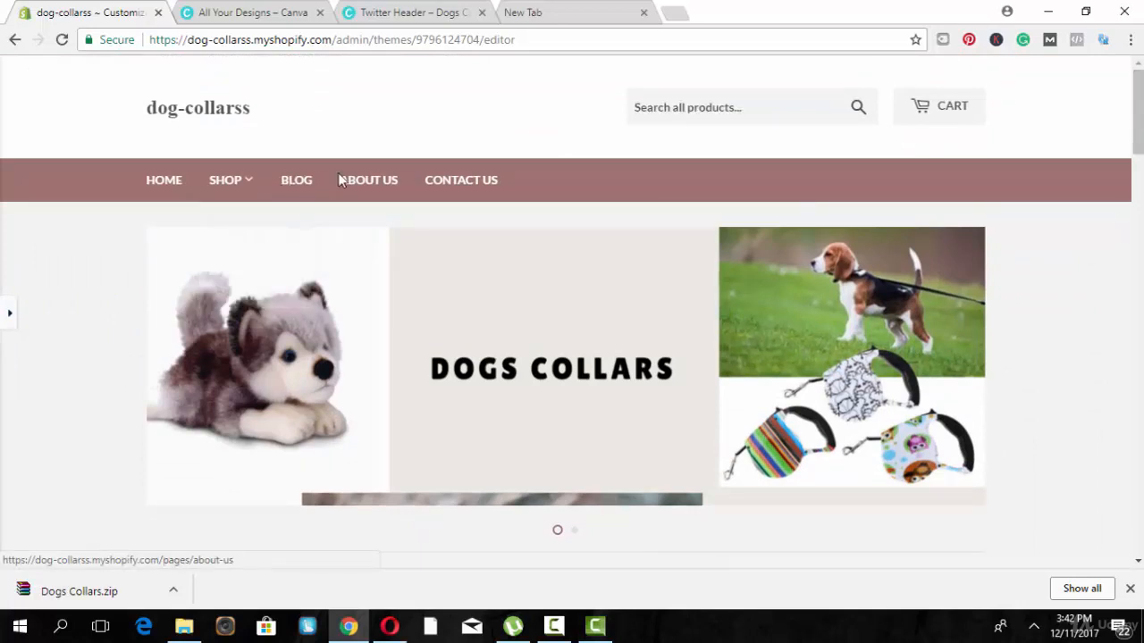
left_click_drag(1139, 147, 1137, 533)
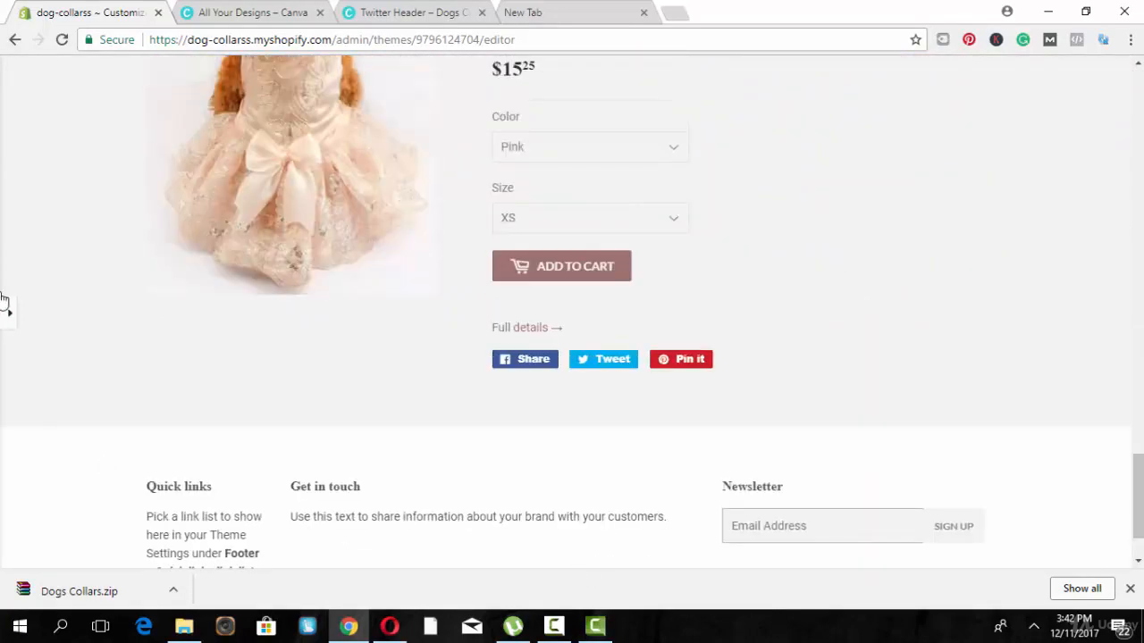
left_click(11, 319)
left_click(110, 509)
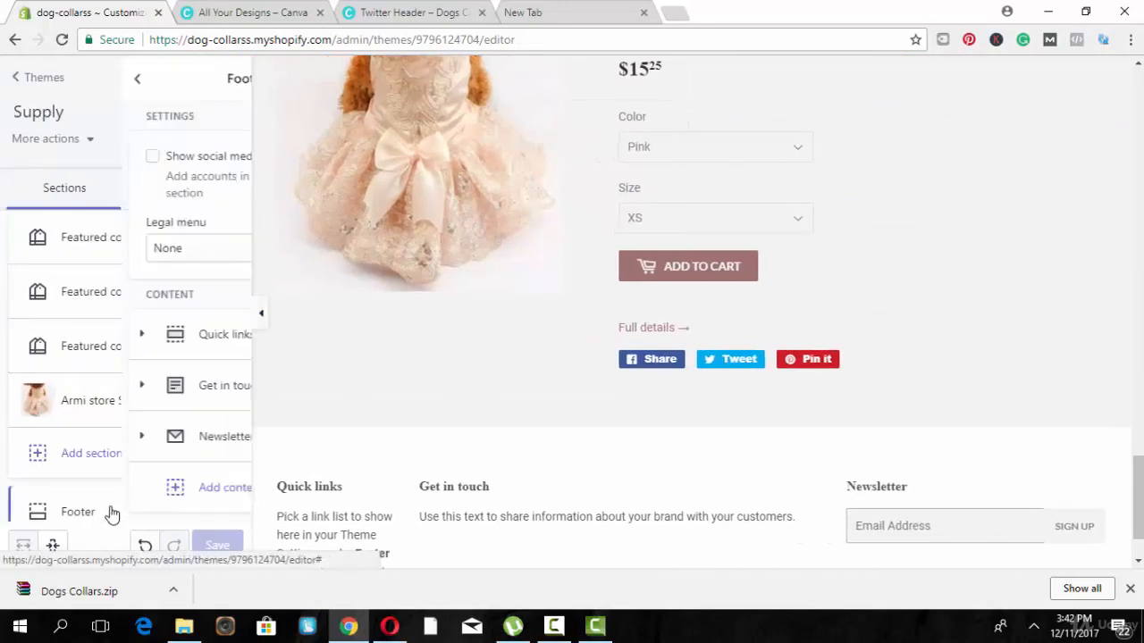
left_click(138, 353)
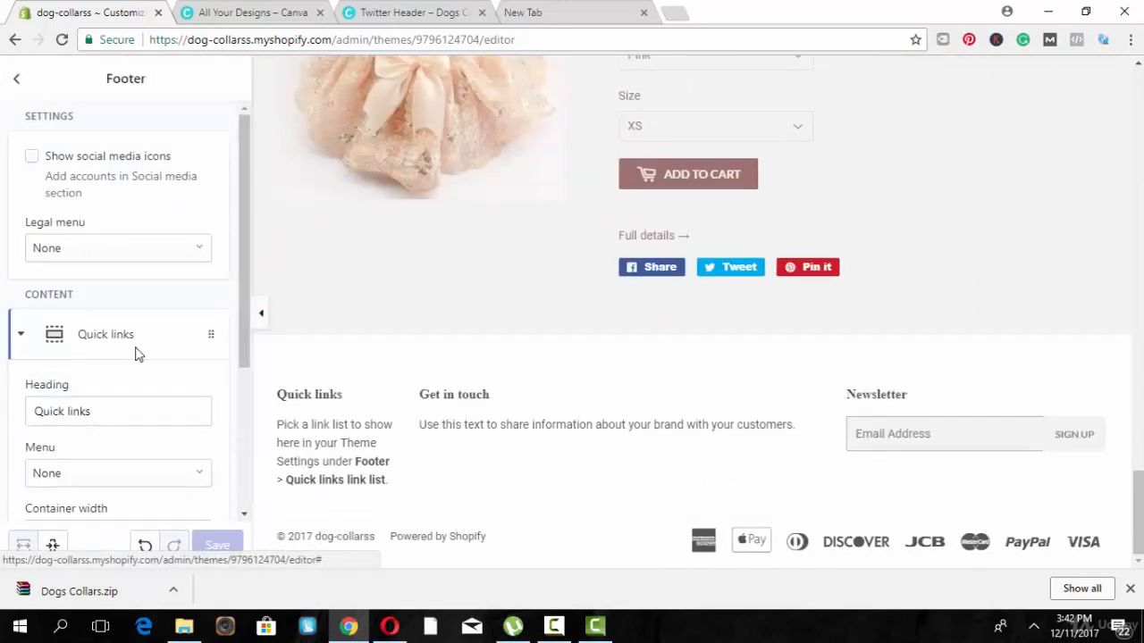
left_click(119, 412)
left_click(119, 480)
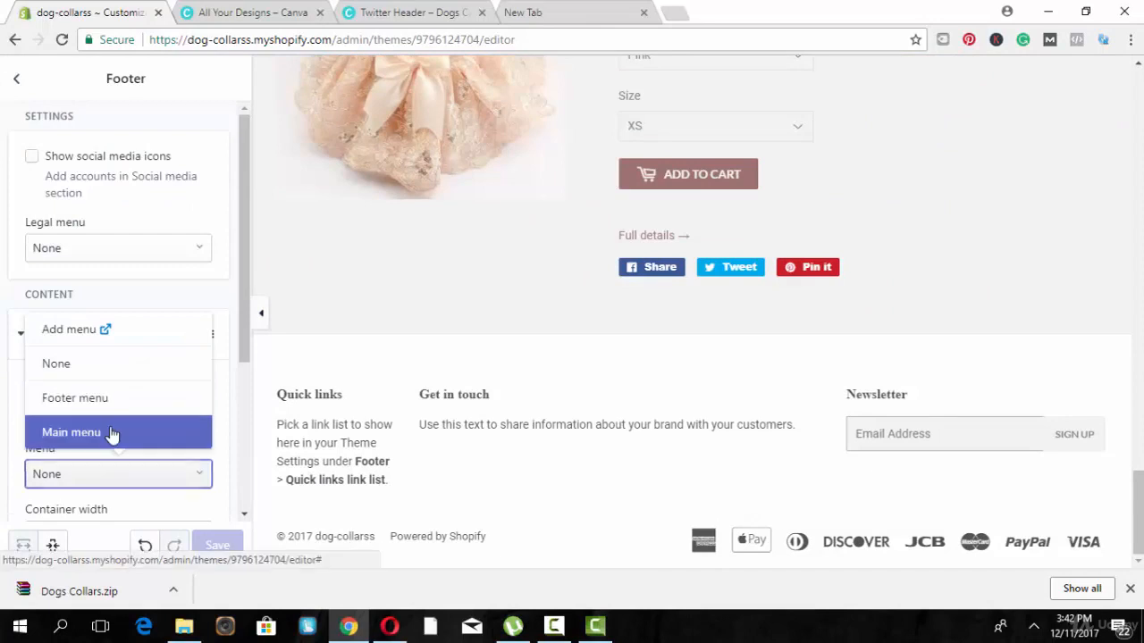
left_click(113, 434)
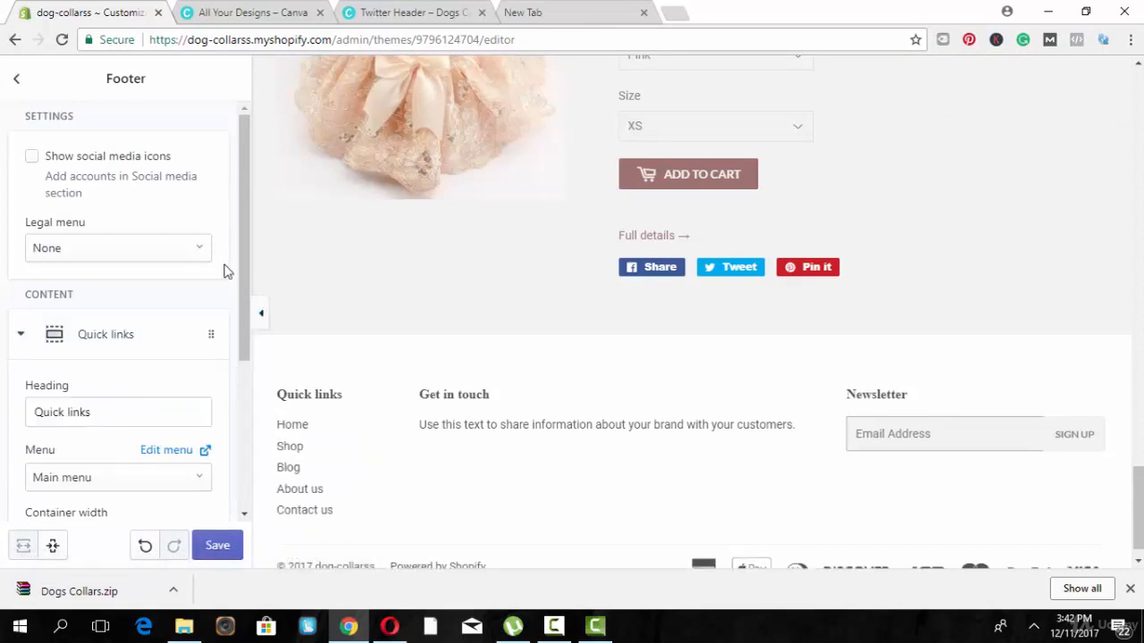
- Delete the Get in touch block from the footer
left_click_drag(242, 276, 224, 437)
left_click(116, 378)
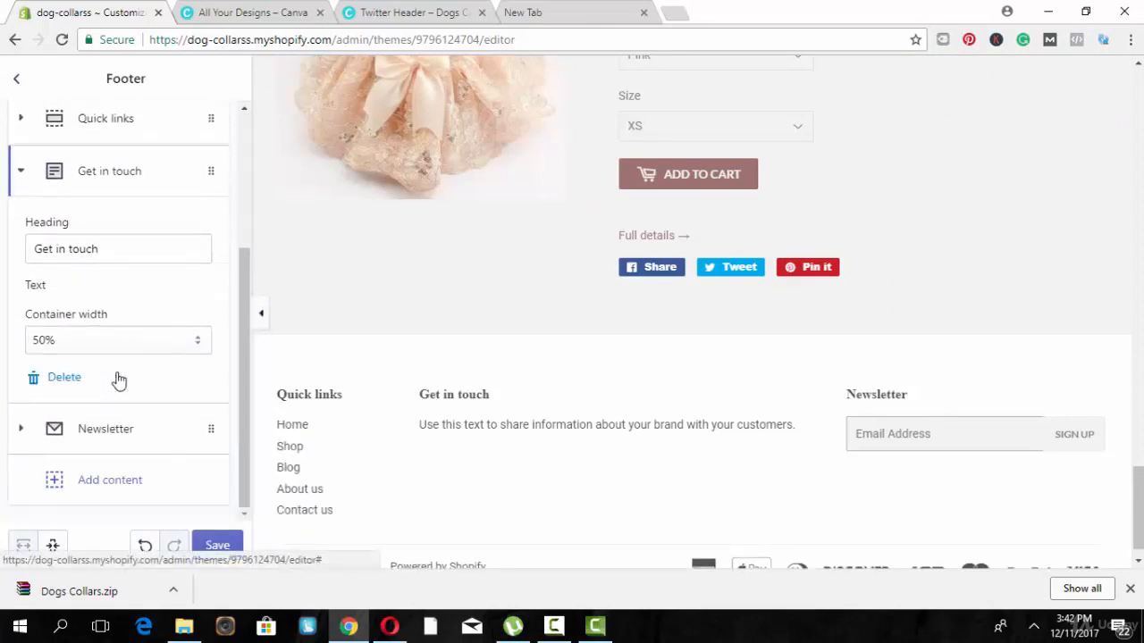
left_click(54, 462)
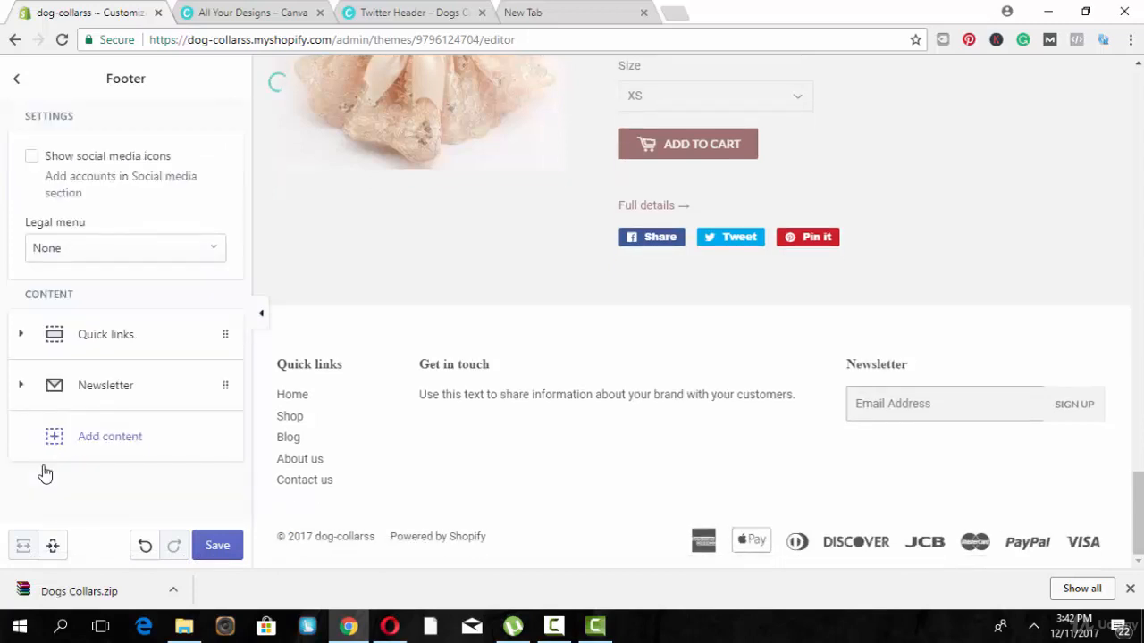
- Leave the footer settings and save the theme with the footer changes
left_click(17, 79)
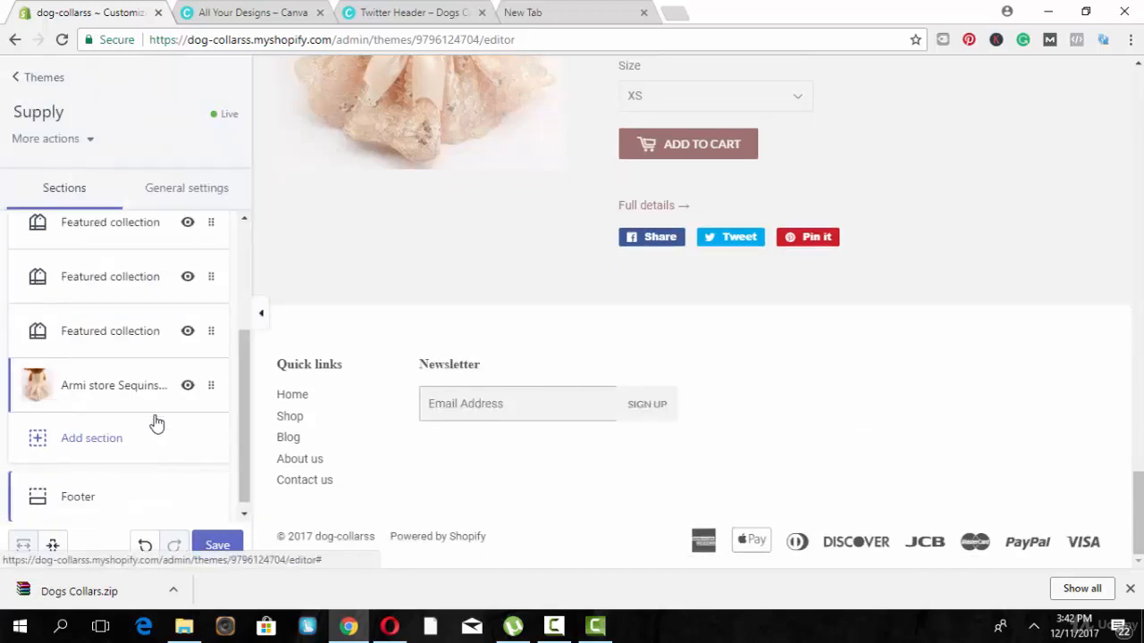
left_click(218, 545)
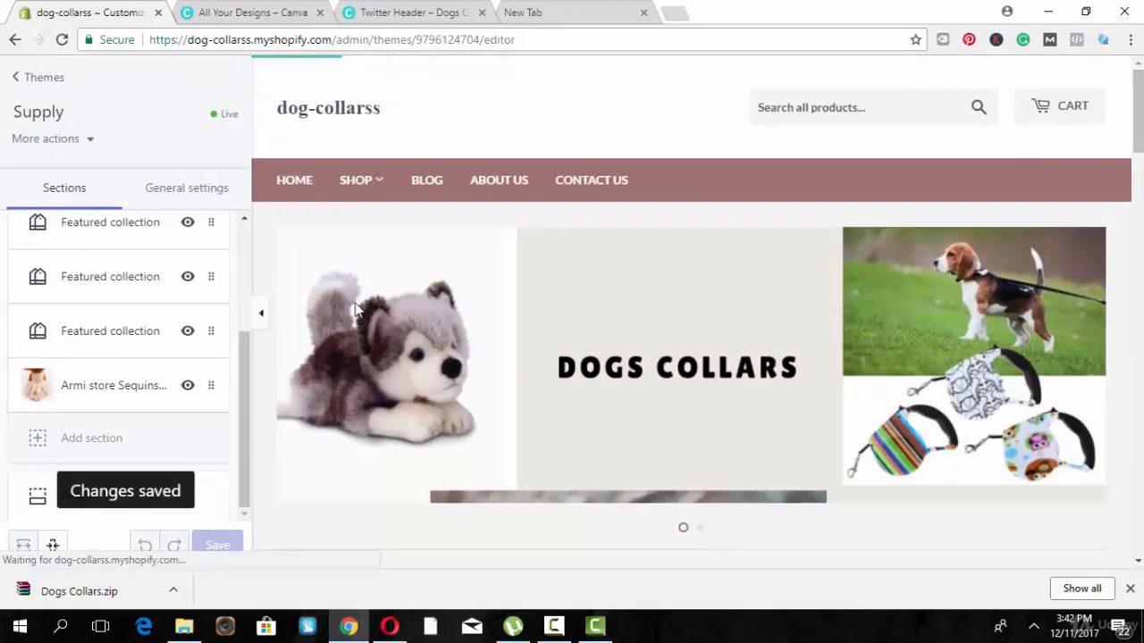
- In the theme's general color settings, set the Primary content color to red #cd1b00
left_click(160, 191)
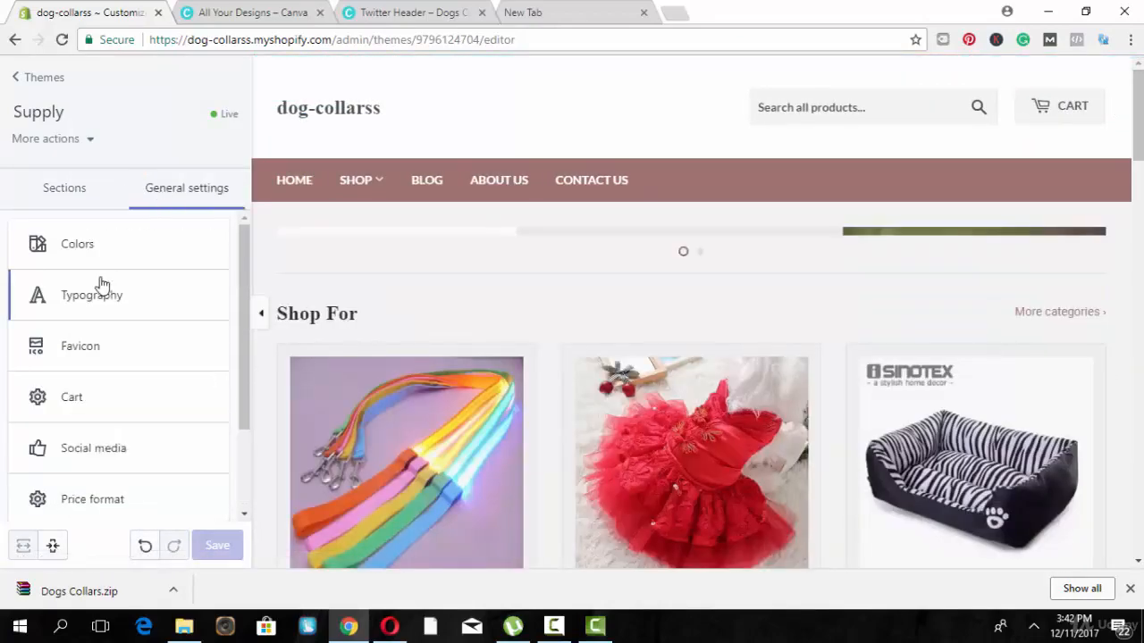
left_click(89, 253)
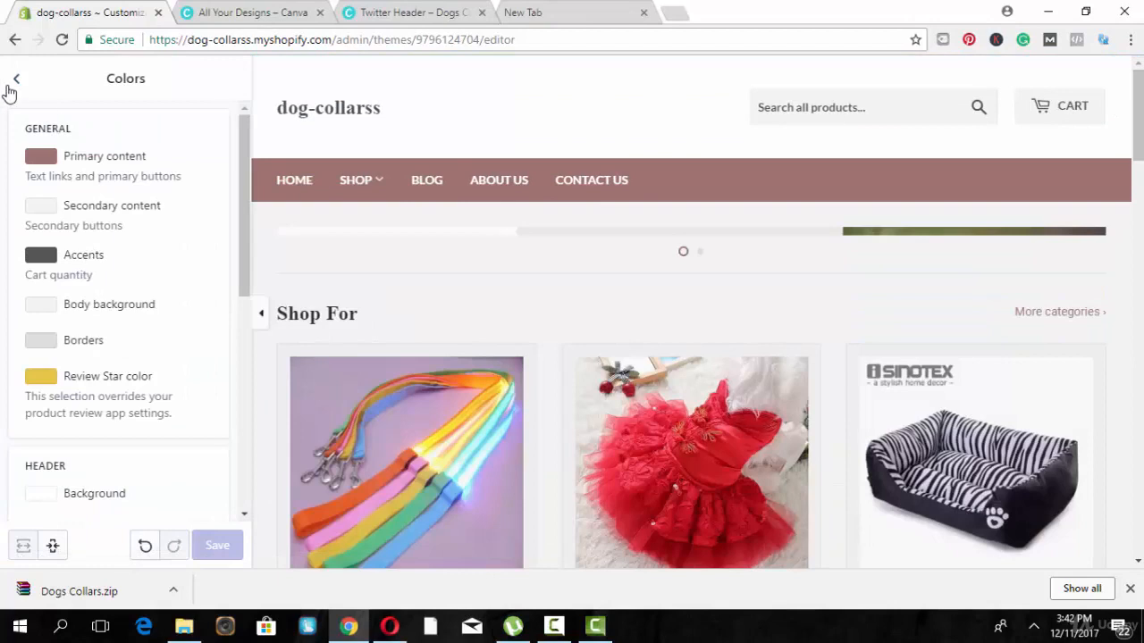
left_click(12, 82)
left_click(43, 254)
left_click(38, 159)
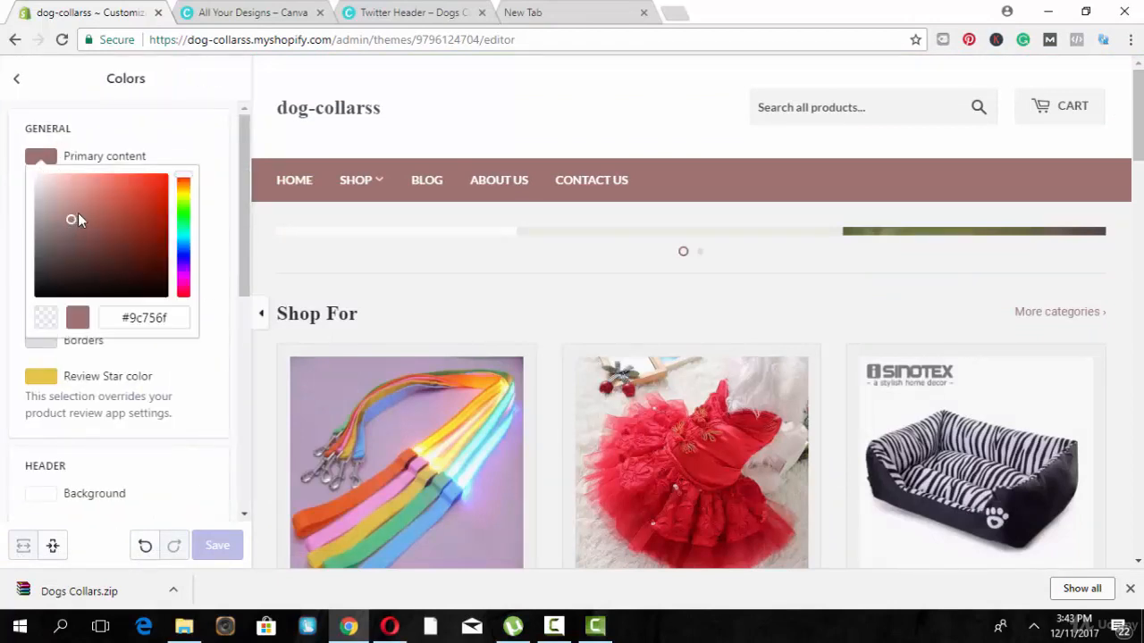
left_click_drag(77, 214, 206, 200)
left_click(224, 181)
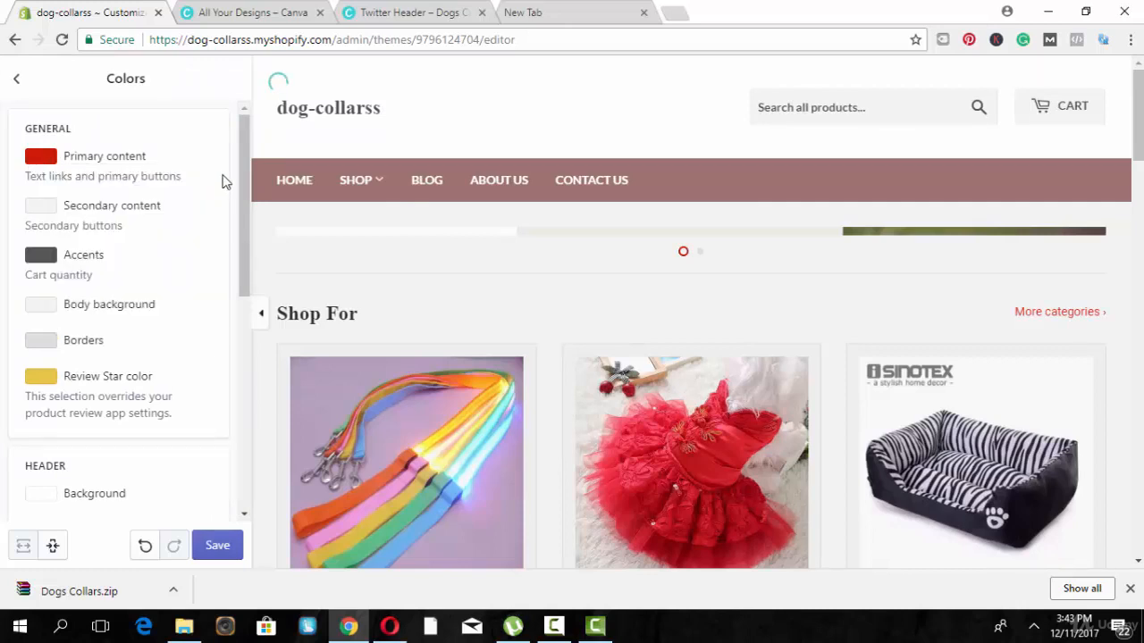
left_click(44, 167)
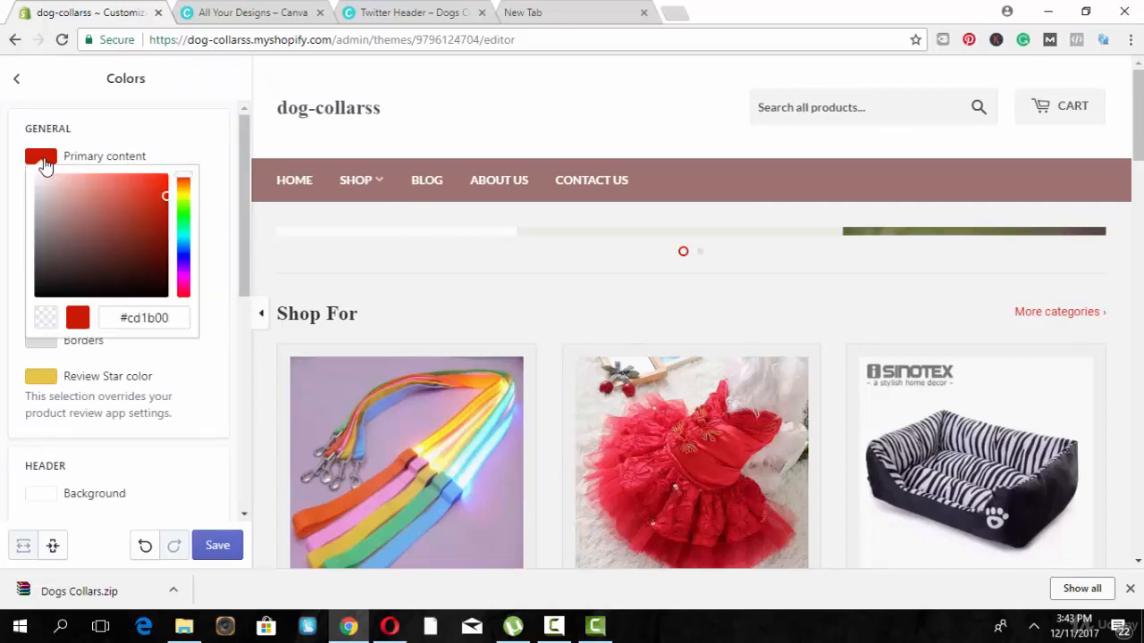
left_click(222, 140)
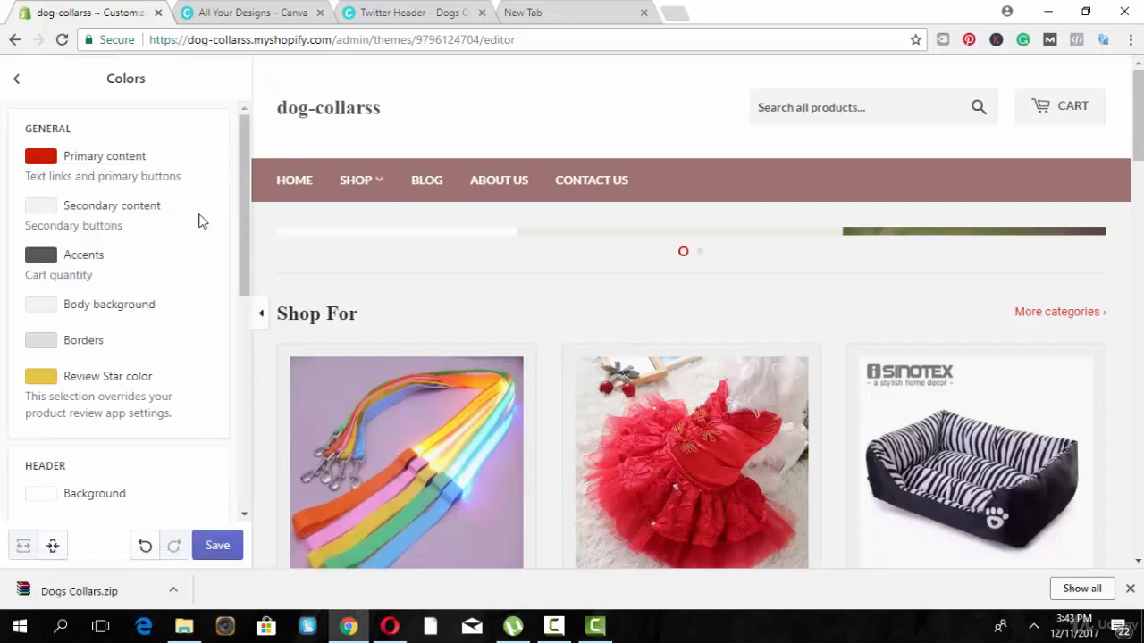
left_click_drag(251, 211, 236, 153)
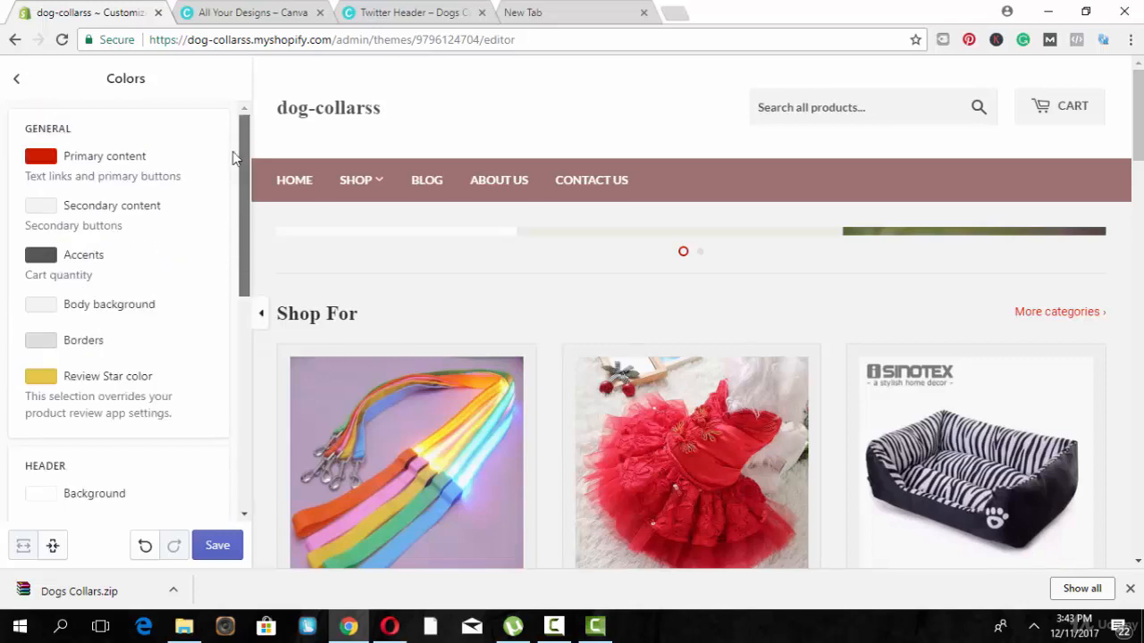
- Review the base font choices in the typography settings, and save the theme after returning to the section list
left_click(18, 82)
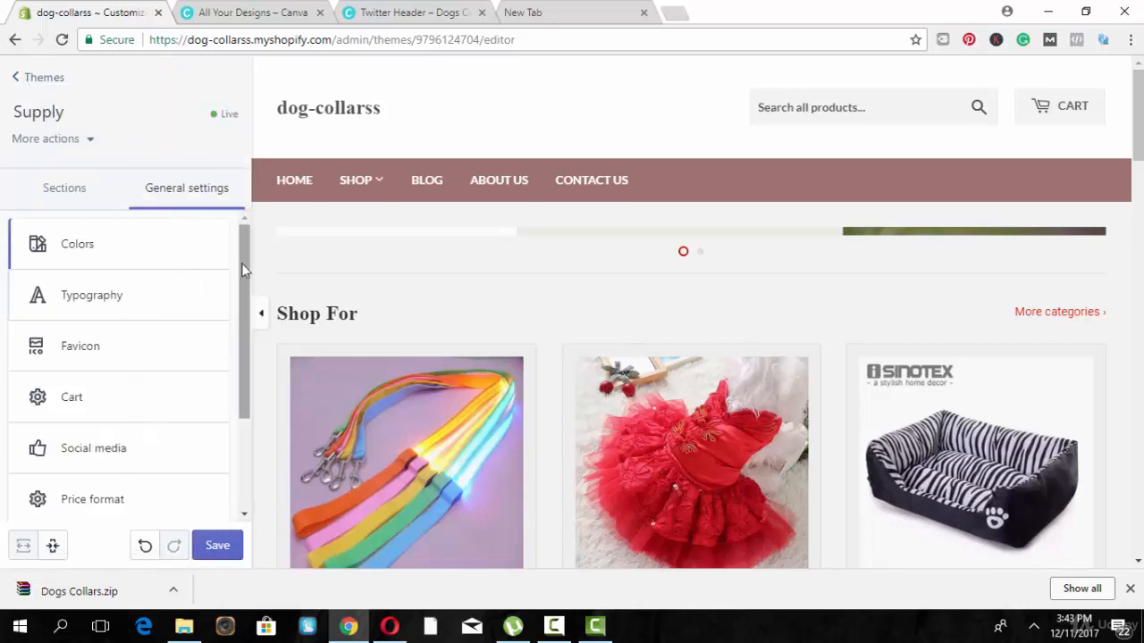
left_click(161, 324)
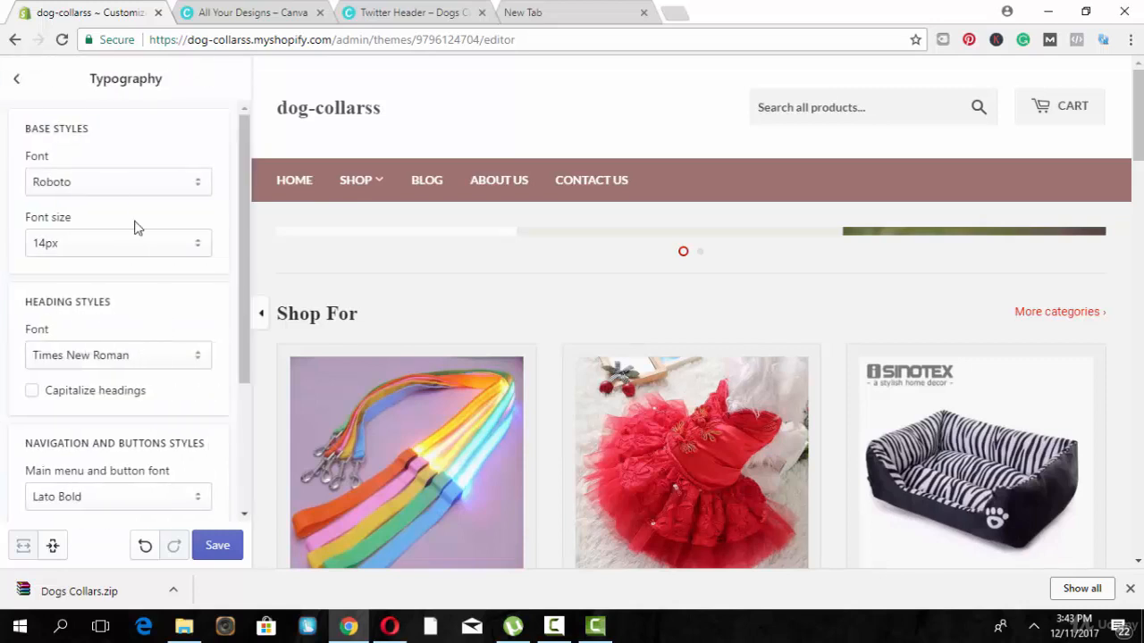
left_click(124, 189)
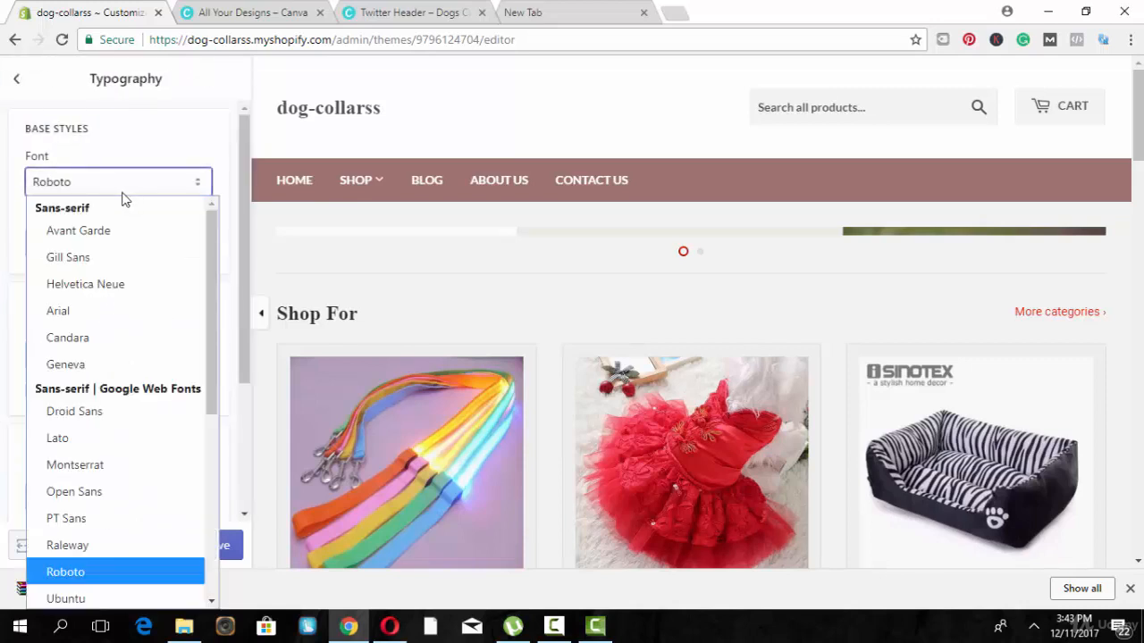
left_click(11, 80)
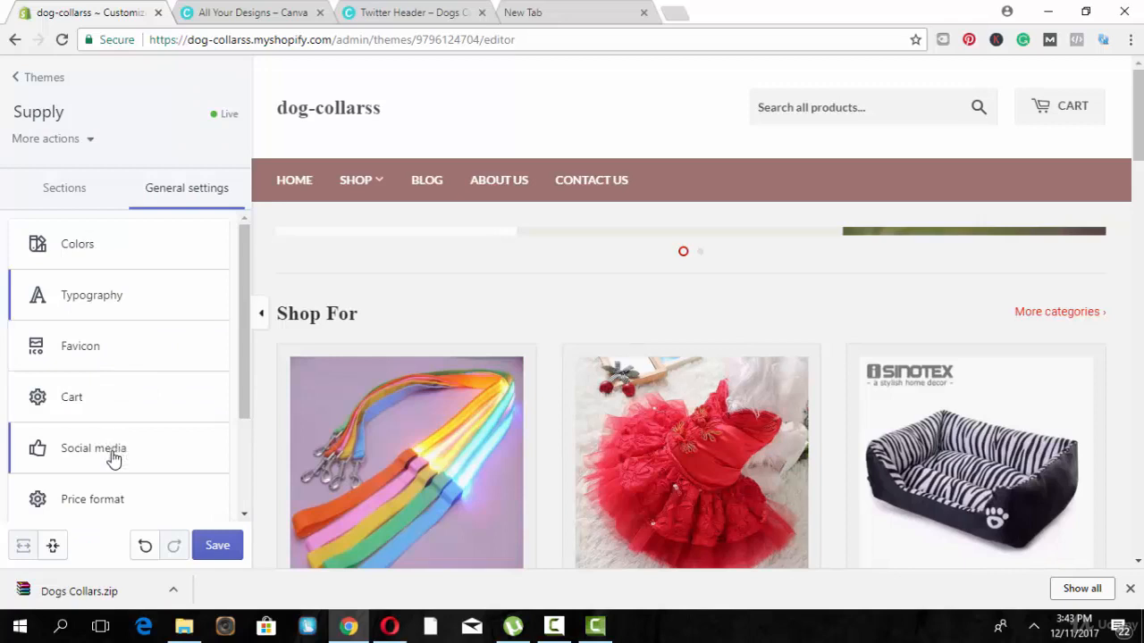
left_click(70, 198)
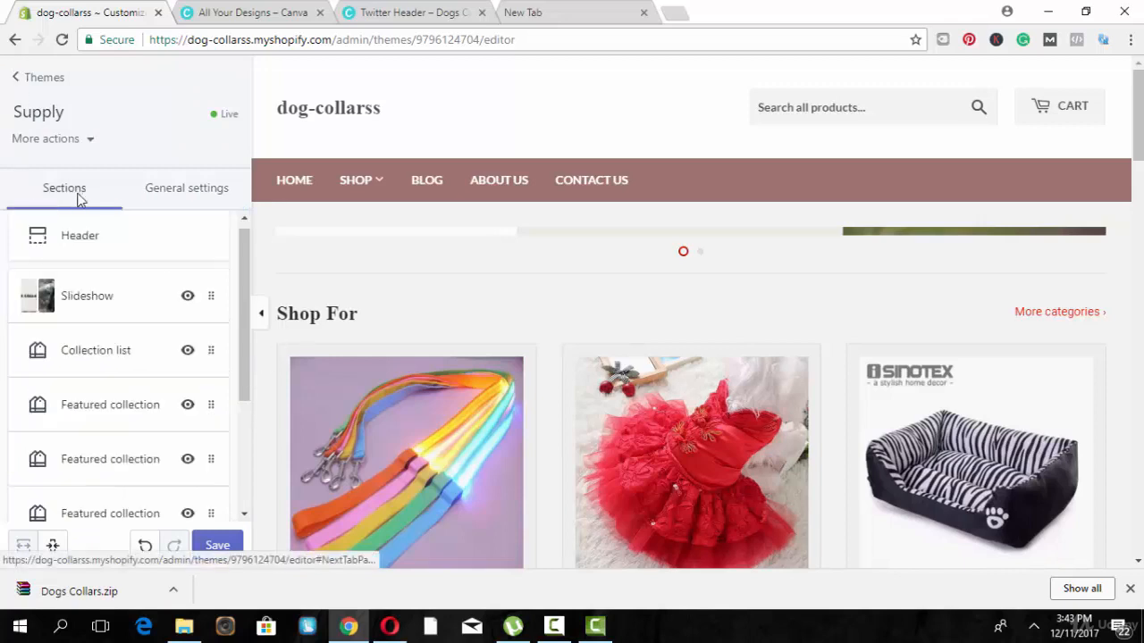
left_click(217, 547)
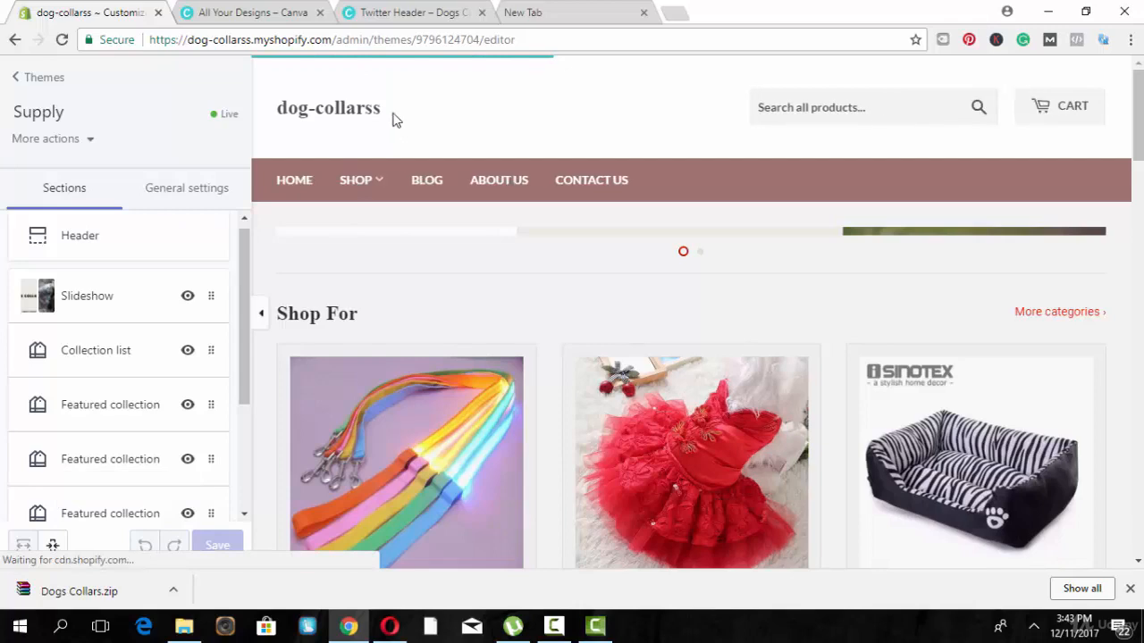
- Switch to the cooltext.com logo generator in the spare browser tab and view the Keen style's shadow and text options
left_click(540, 9)
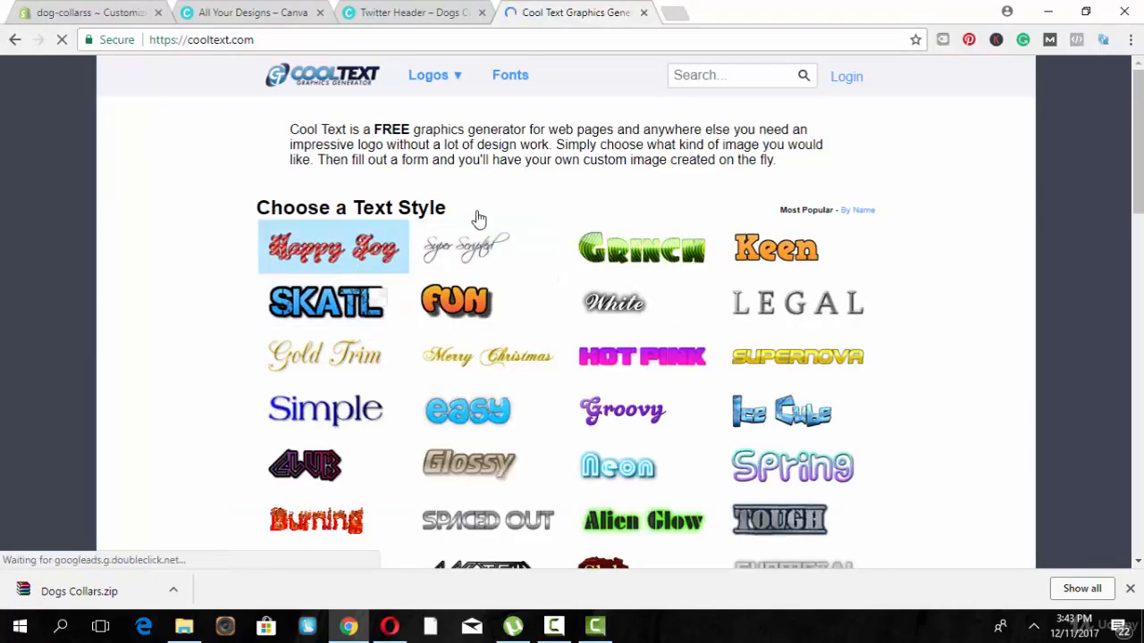
left_click(753, 246)
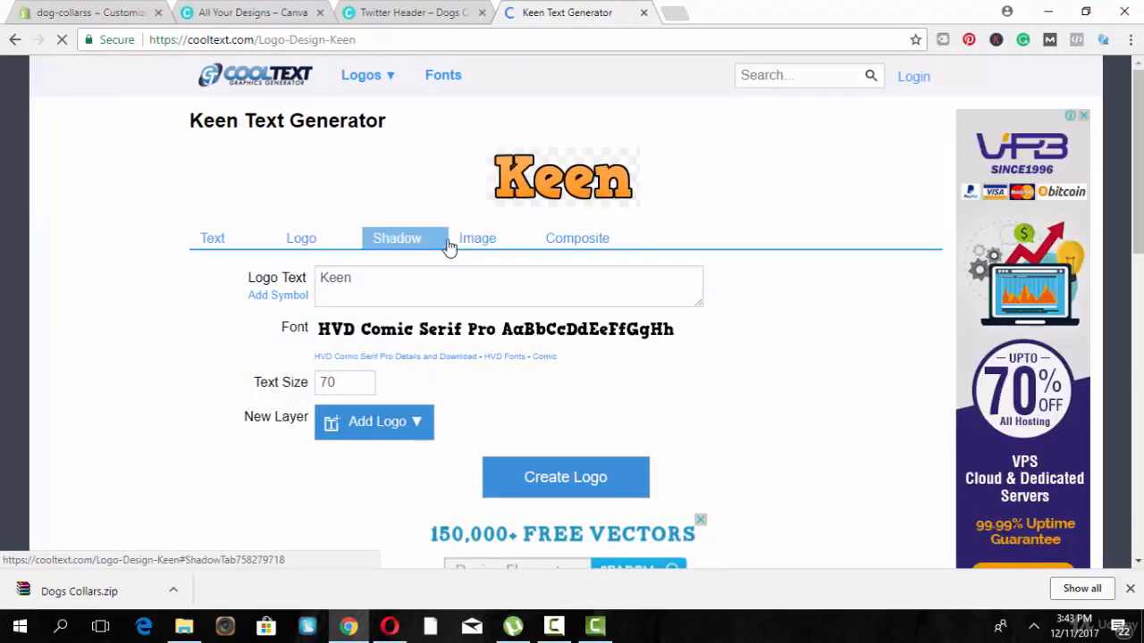
left_click(447, 243)
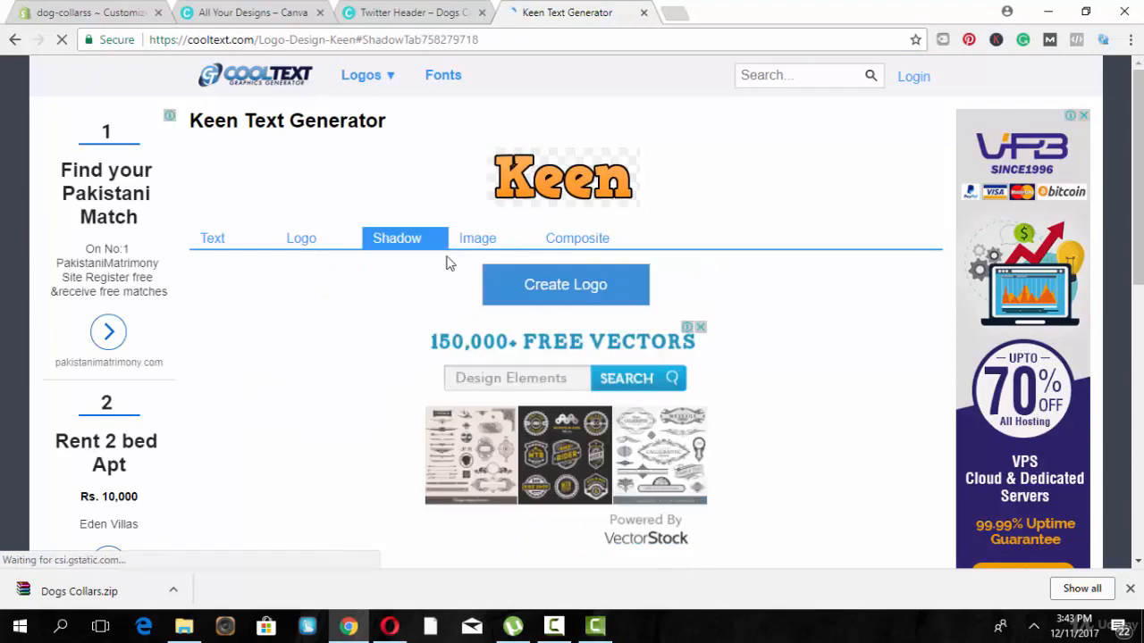
left_click(222, 238)
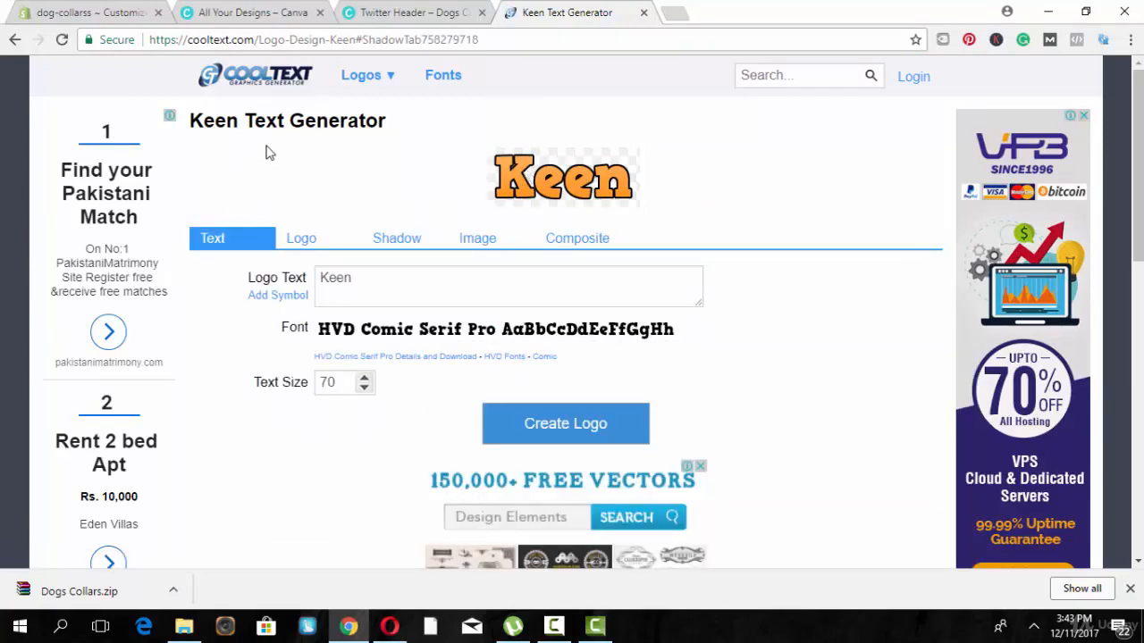
- Switch back to the Shopify theme editor and look through the list of homepage sections
left_click(81, 10)
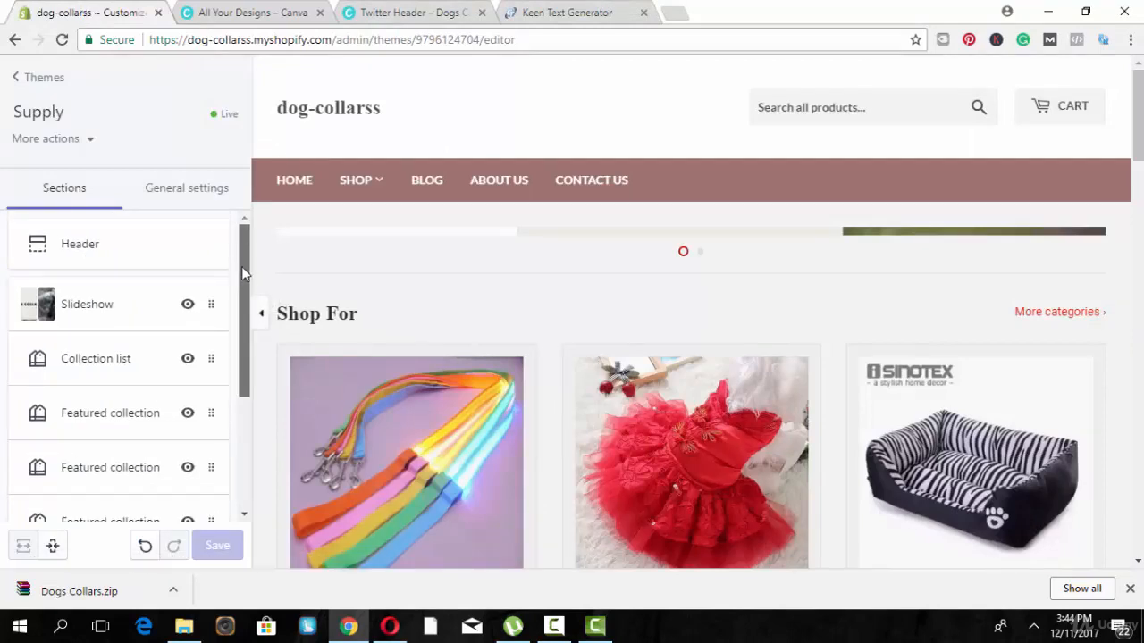
scroll(225, 429, "down", 5)
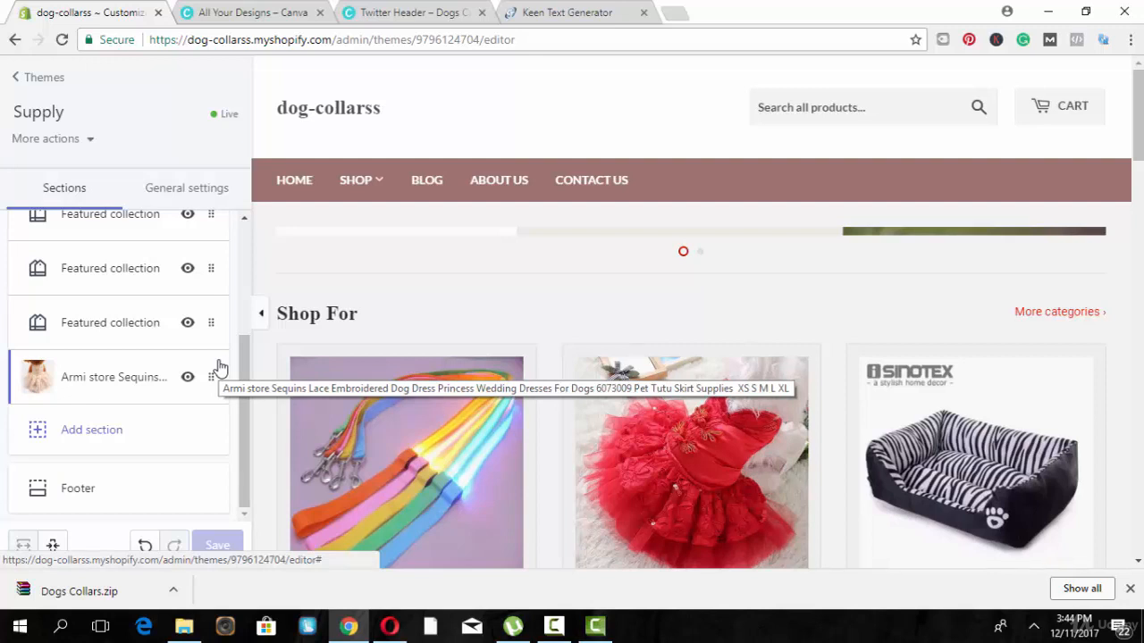
left_click_drag(242, 351, 249, 254)
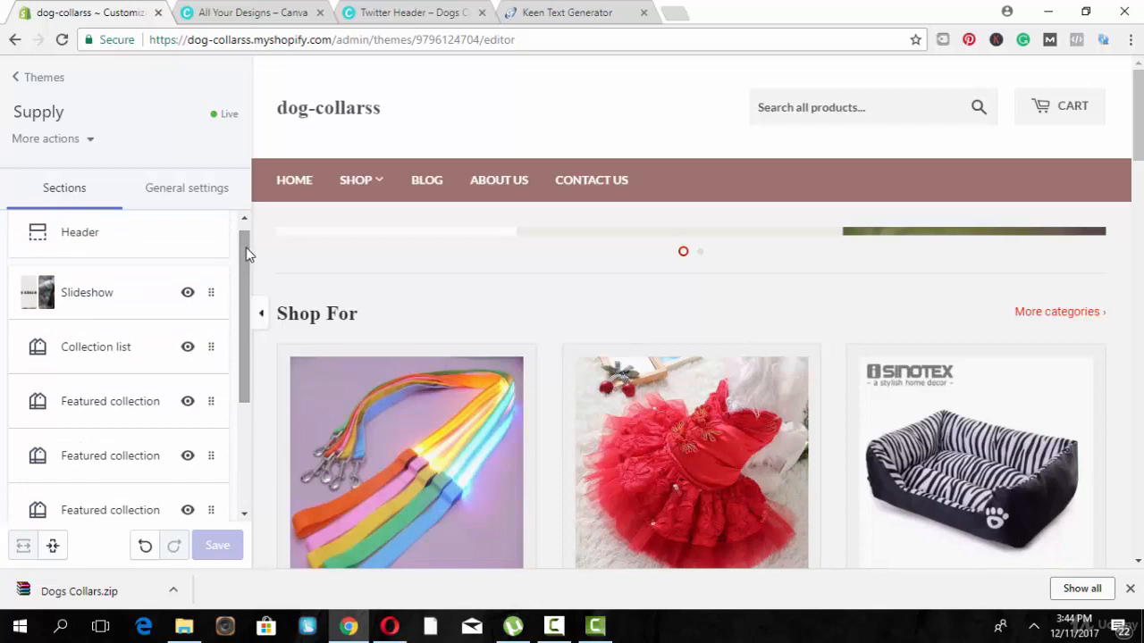